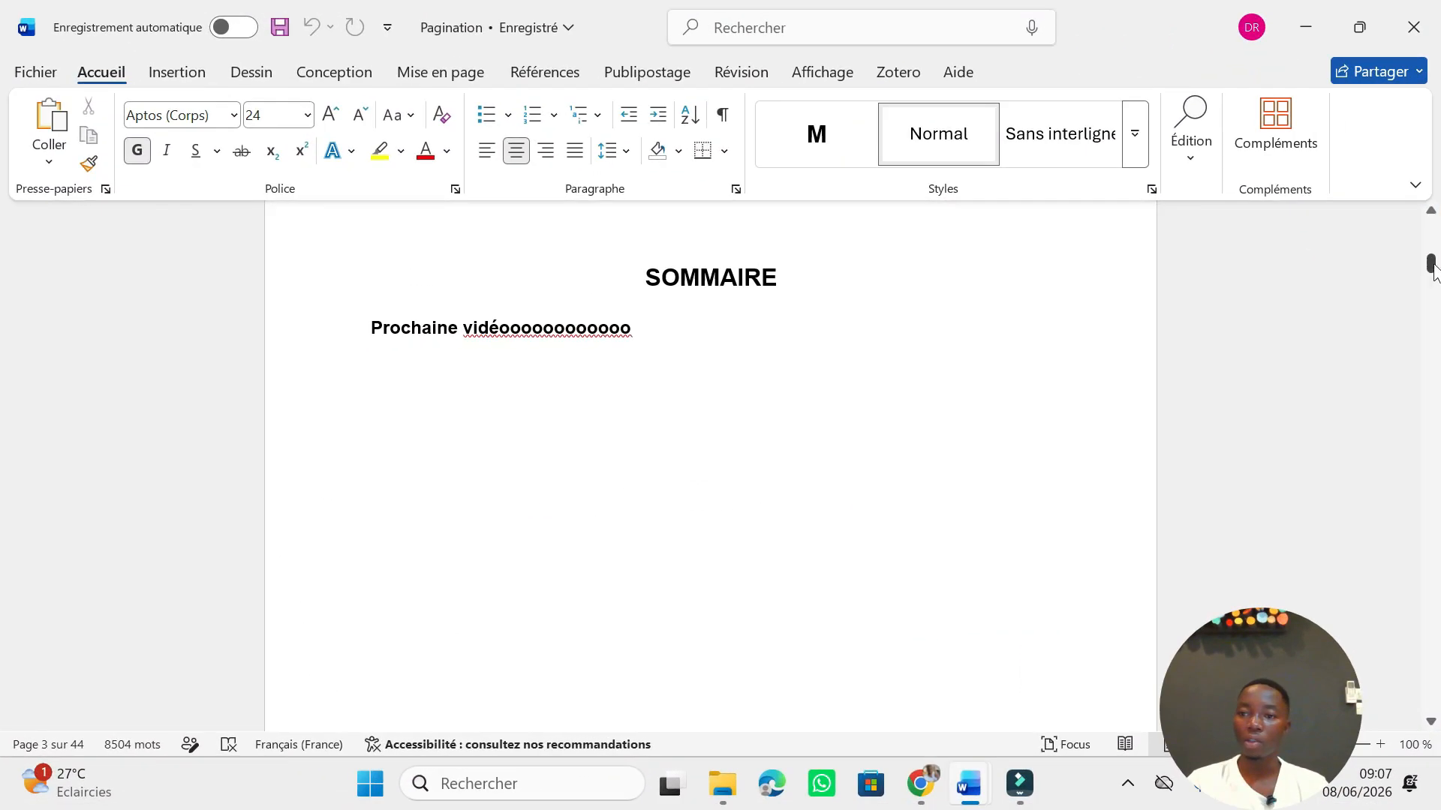
# Look over the cover page down to the Promotion line and the start of the DÉDICACE page
pyautogui.moveTo(1431, 263); pyautogui.dragTo(1431, 230)
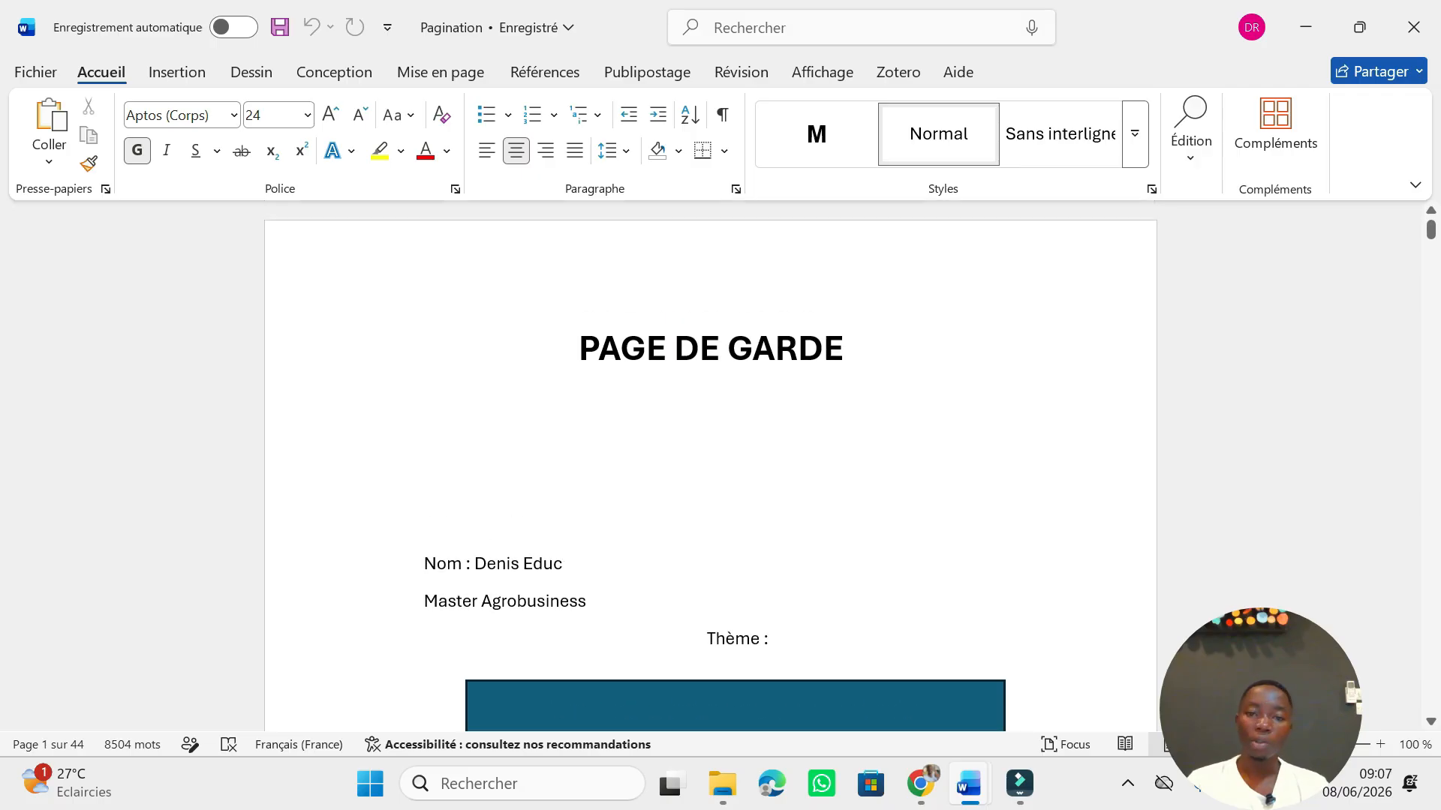
pyautogui.scroll(-10, 710, 465)
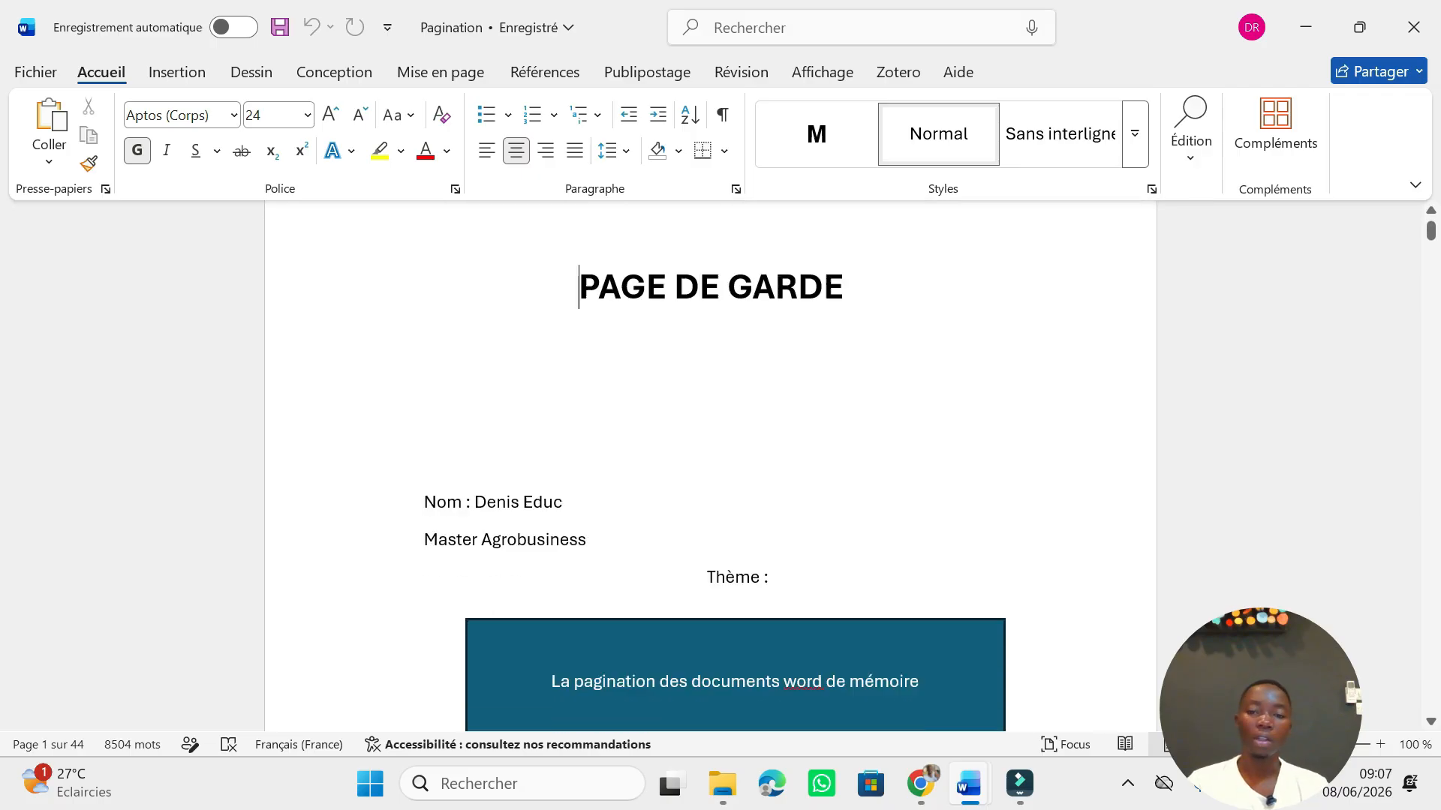
pyautogui.scroll(-3, 710, 465)
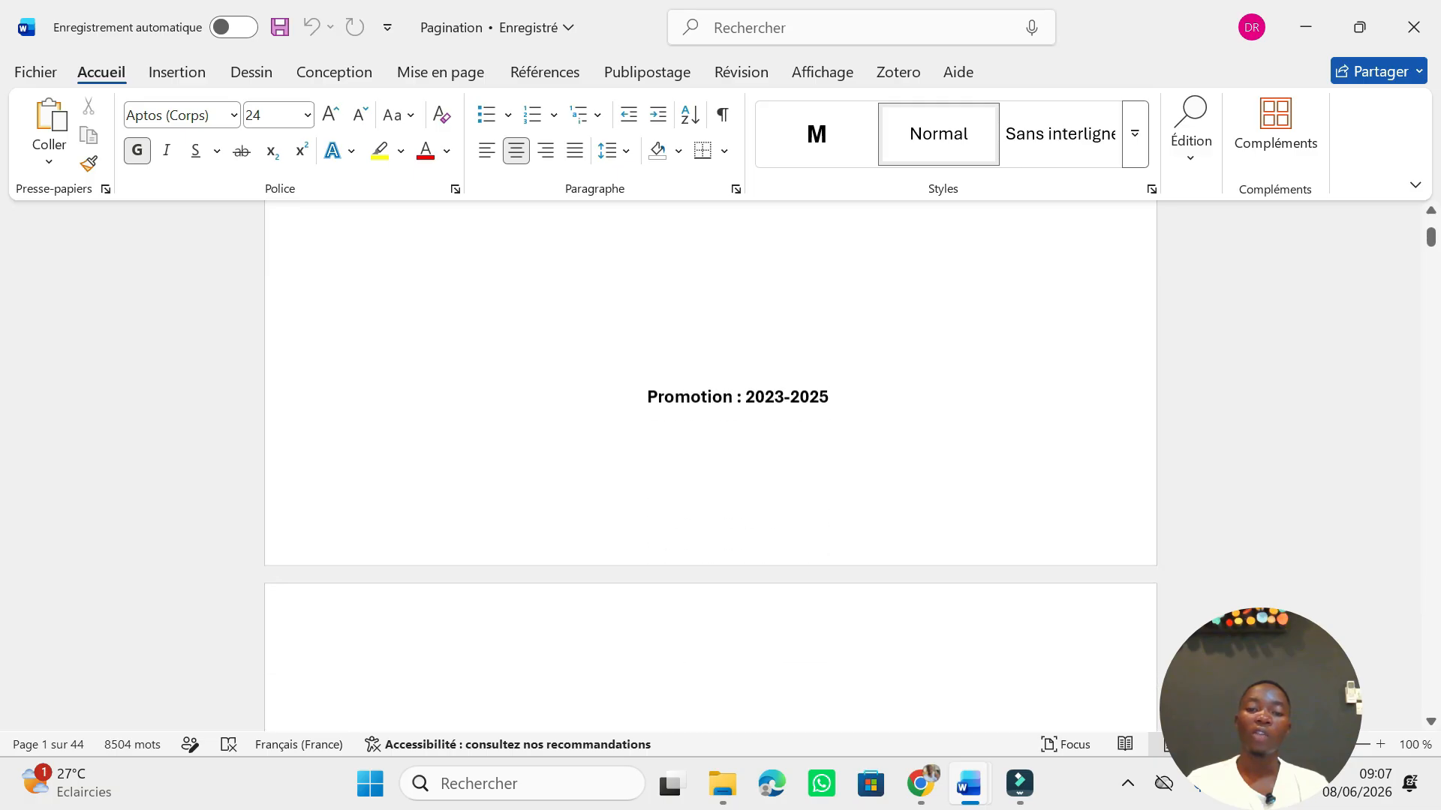
pyautogui.click(710, 480)
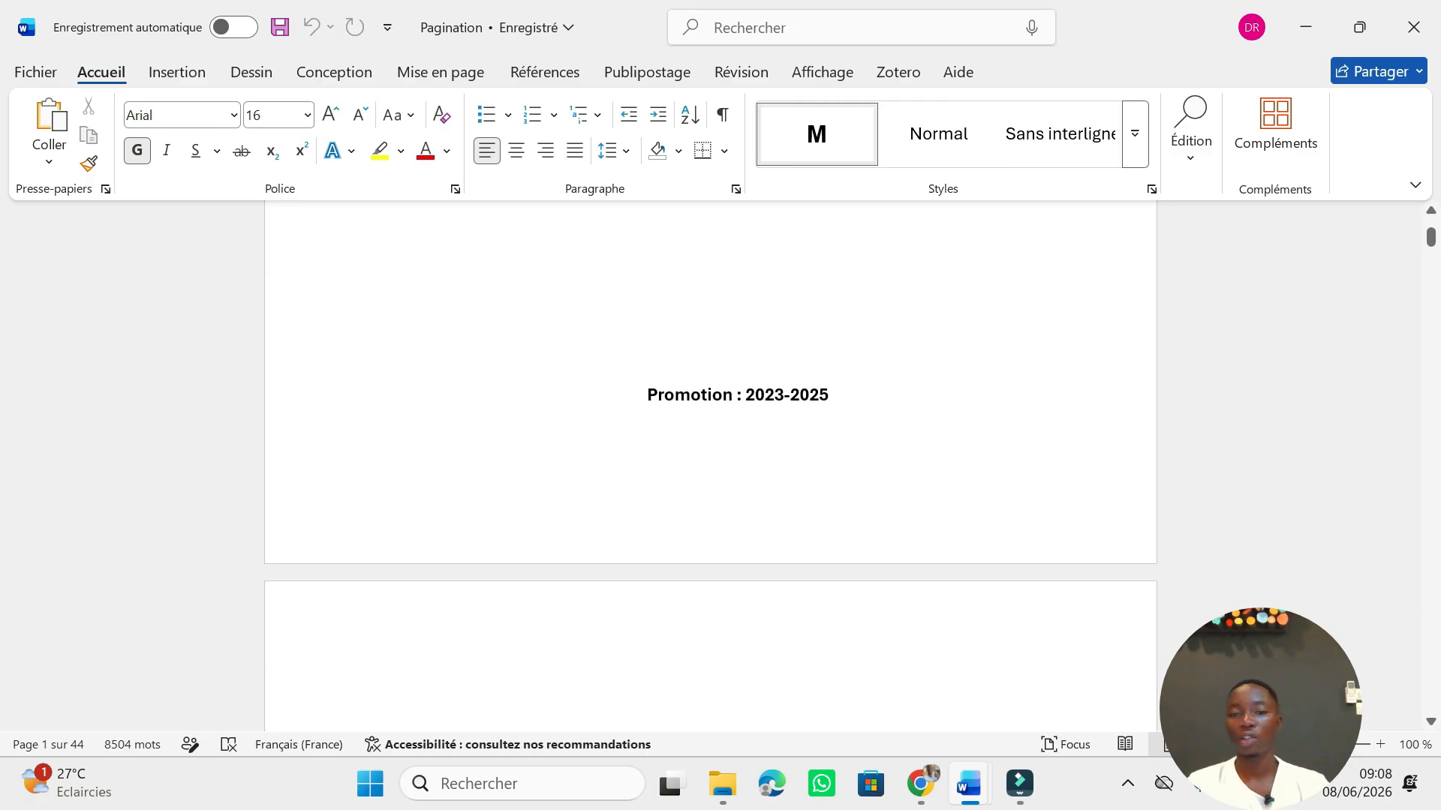
pyautogui.scroll(3, 865, 388)
pyautogui.scroll(-8, 710, 466)
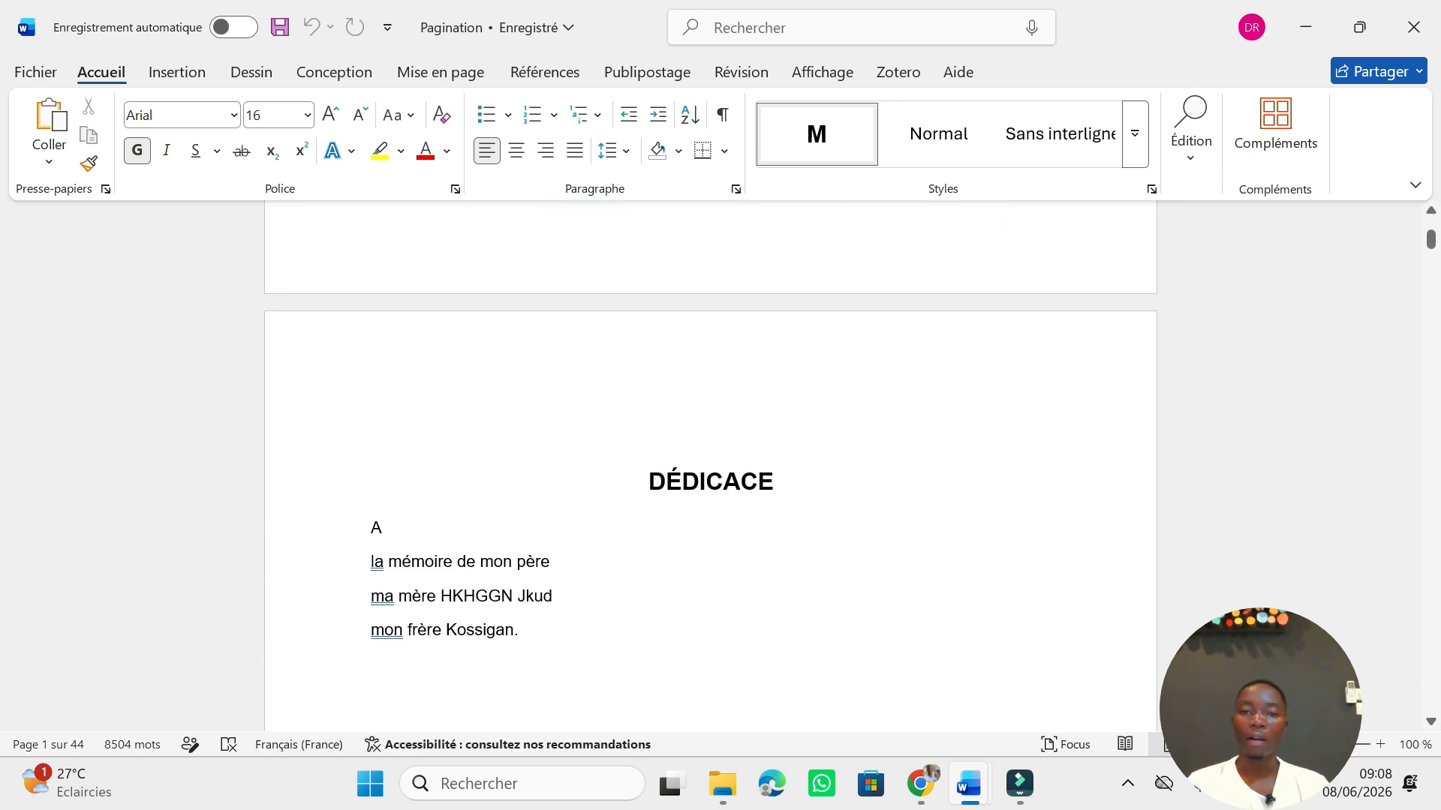
pyautogui.scroll(-2, 710, 466)
pyautogui.scroll(6, 709, 465)
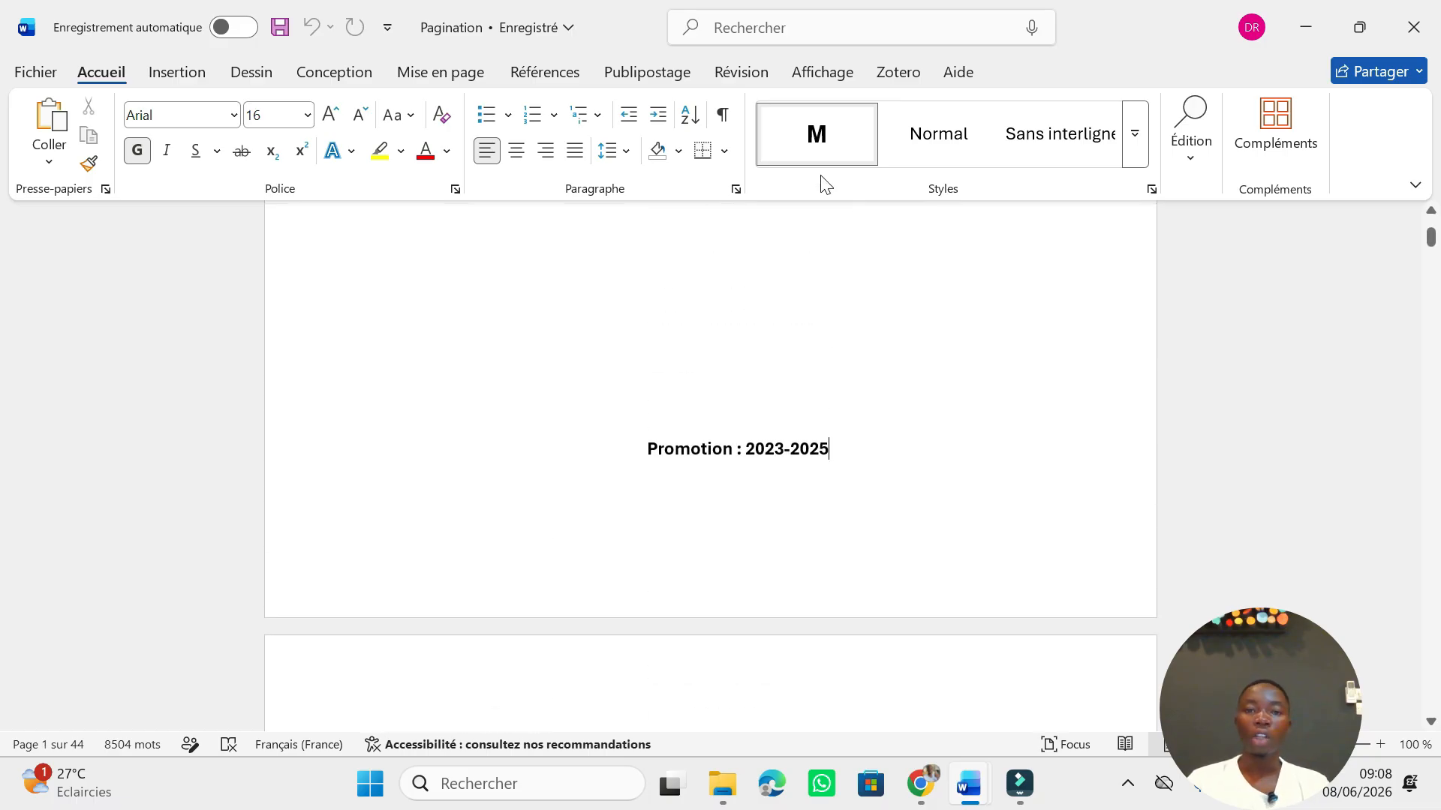
# Show the formatting marks to reveal the breaks and paragraph marks at the end of the cover page
pyautogui.click(722, 114)
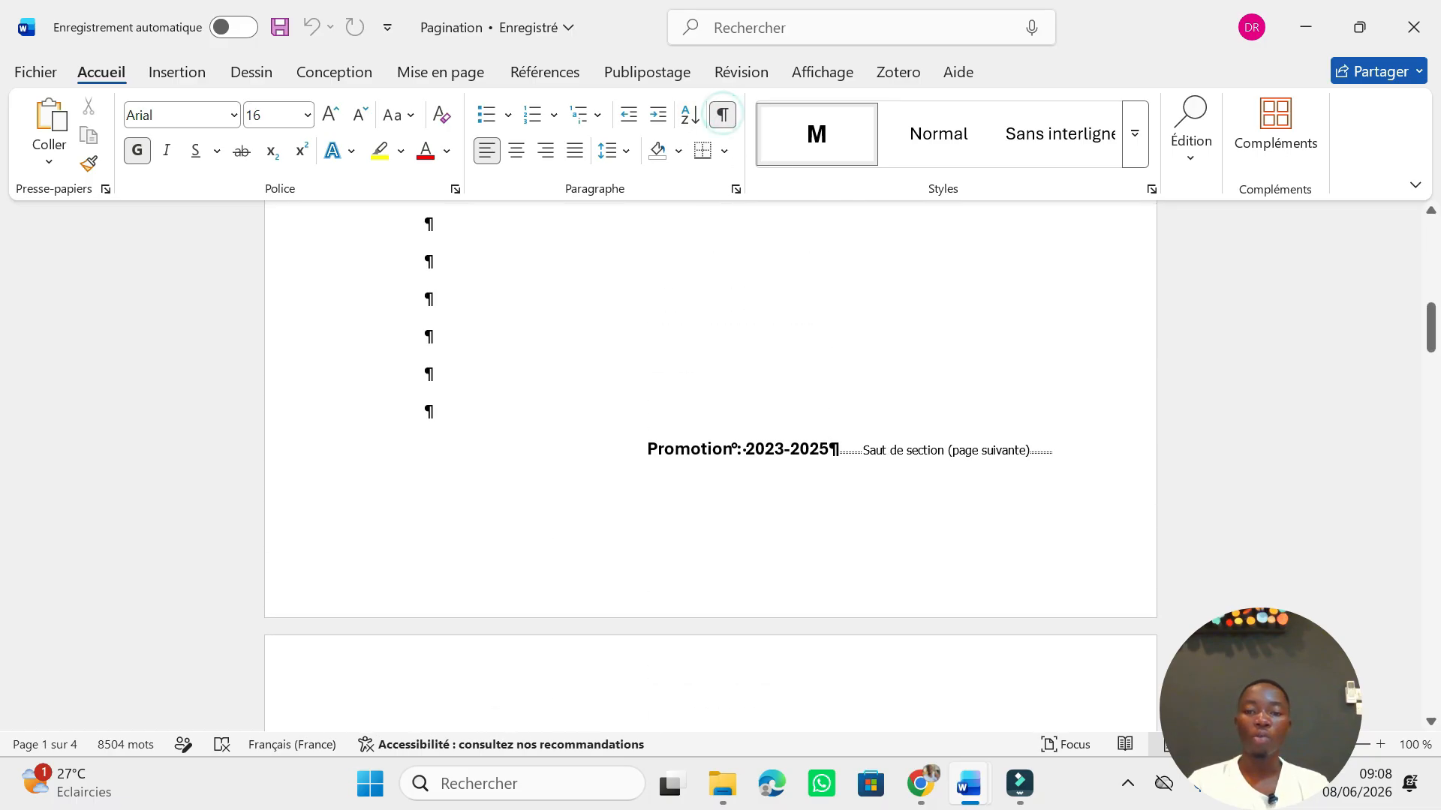
pyautogui.scroll(-1, 876, 473)
pyautogui.scroll(1, 710, 465)
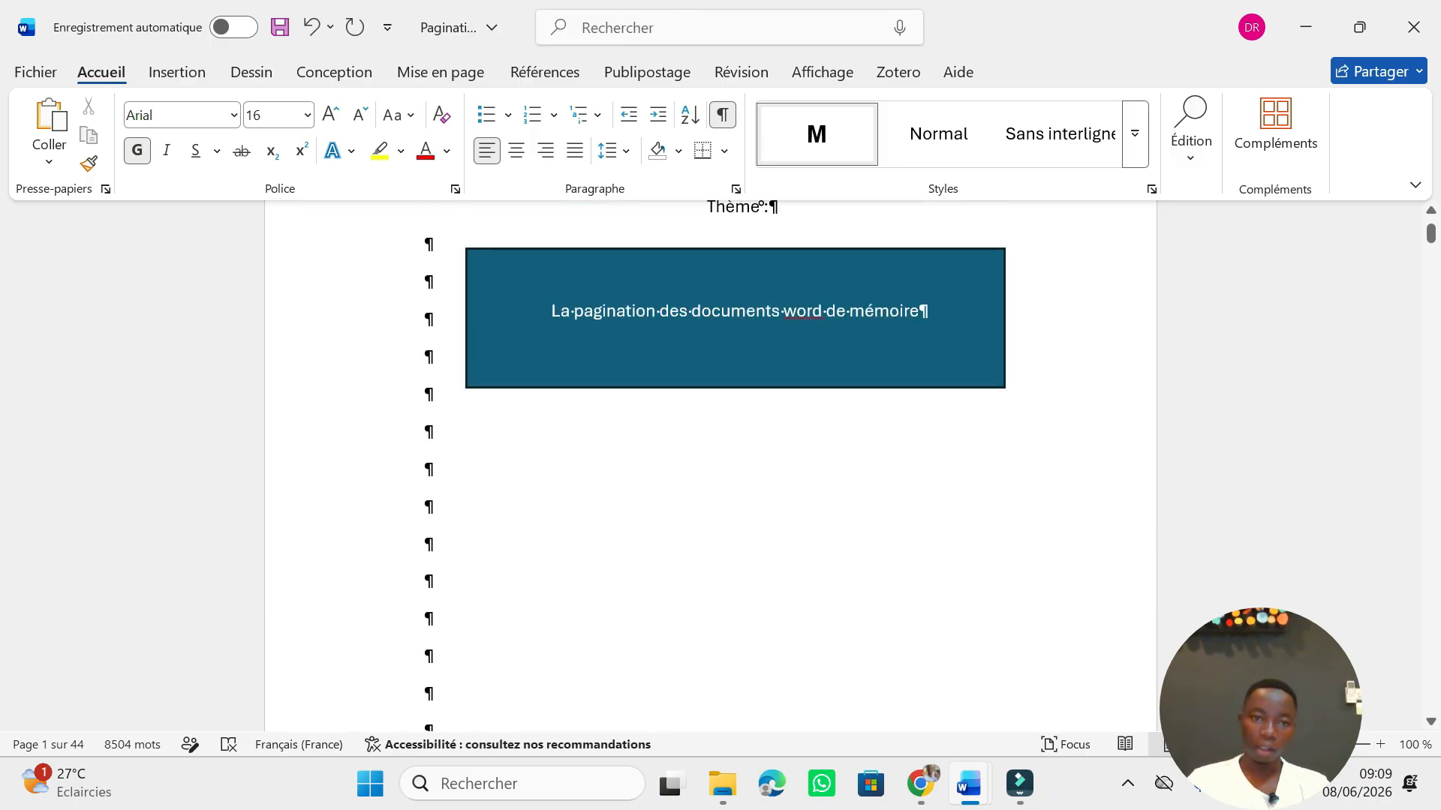
# Examine the paragraph marks on the cover page between the title box and the Promotion line
pyautogui.click(416, 485)
pyautogui.scroll(-3, 415, 485)
pyautogui.click(409, 509)
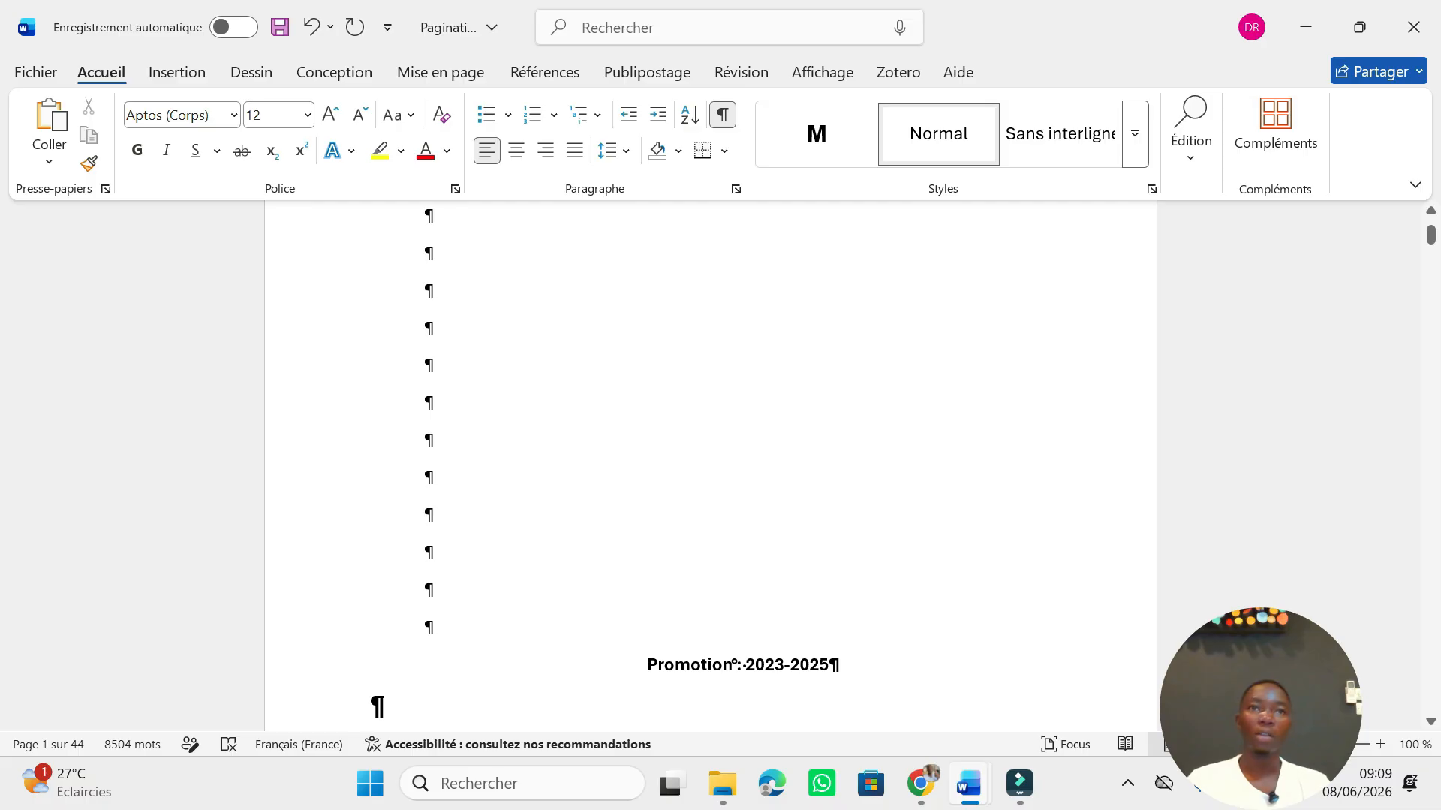
pyautogui.scroll(-3, 710, 451)
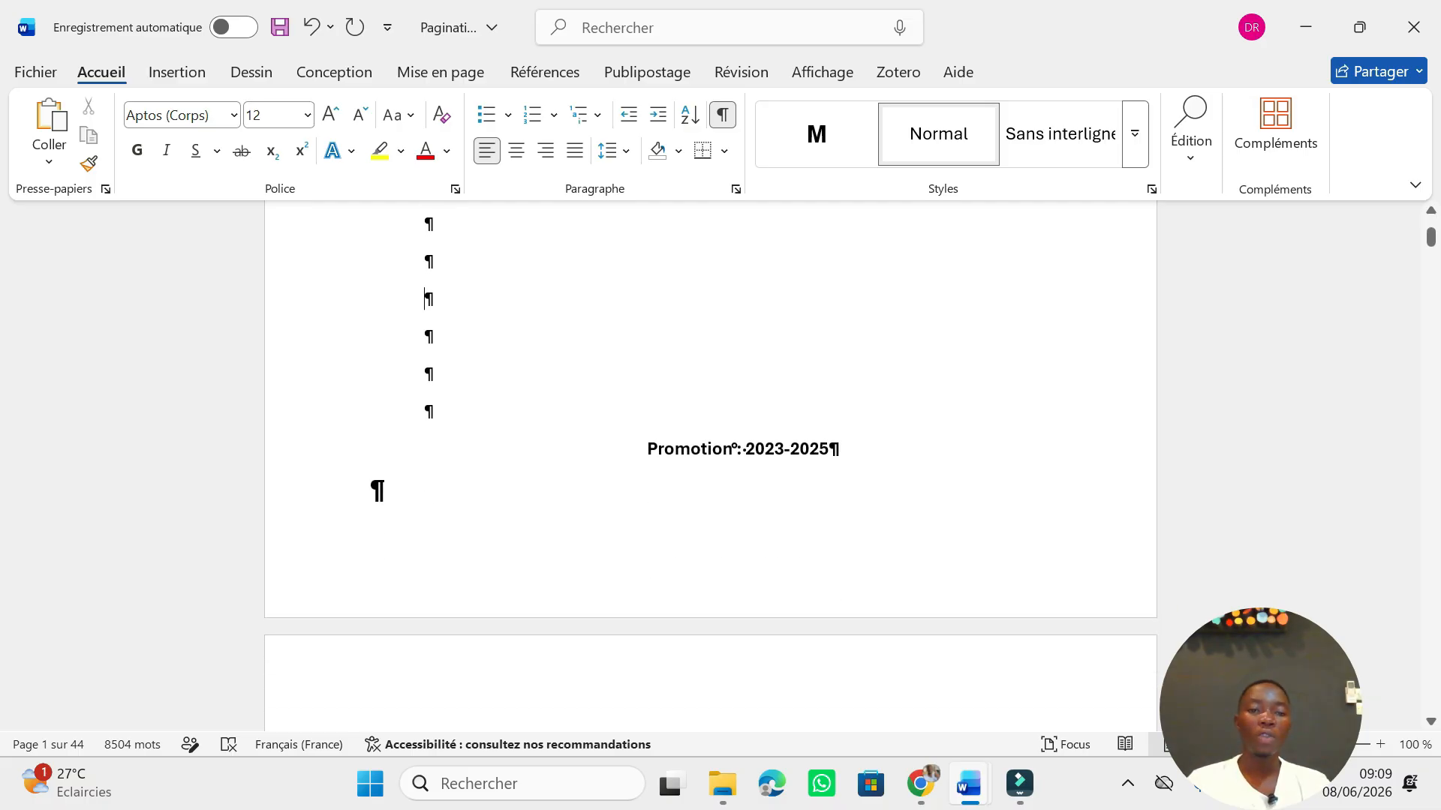
pyautogui.scroll(8, 483, 487)
pyautogui.scroll(-3, 482, 487)
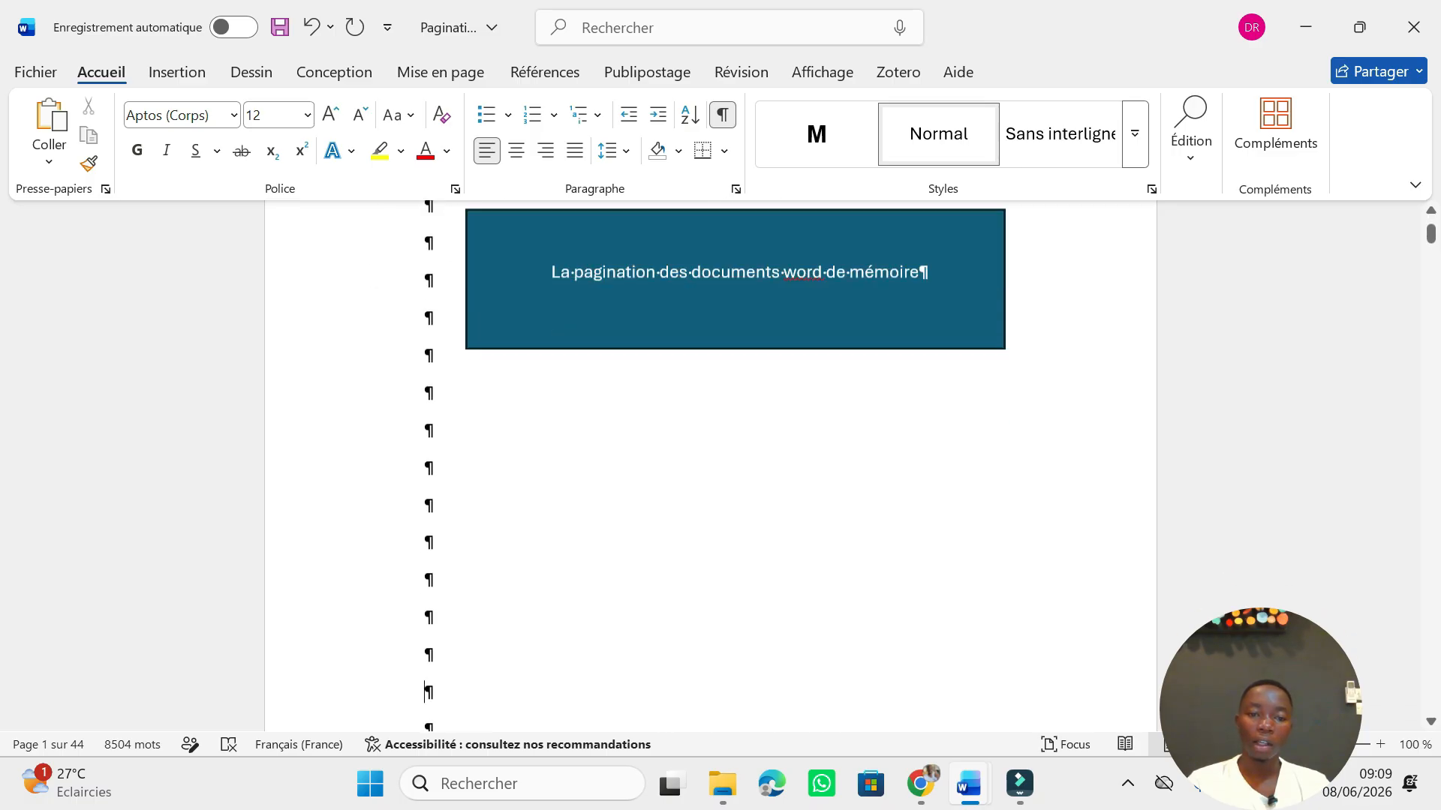
pyautogui.scroll(-3, 447, 403)
pyautogui.click(448, 402)
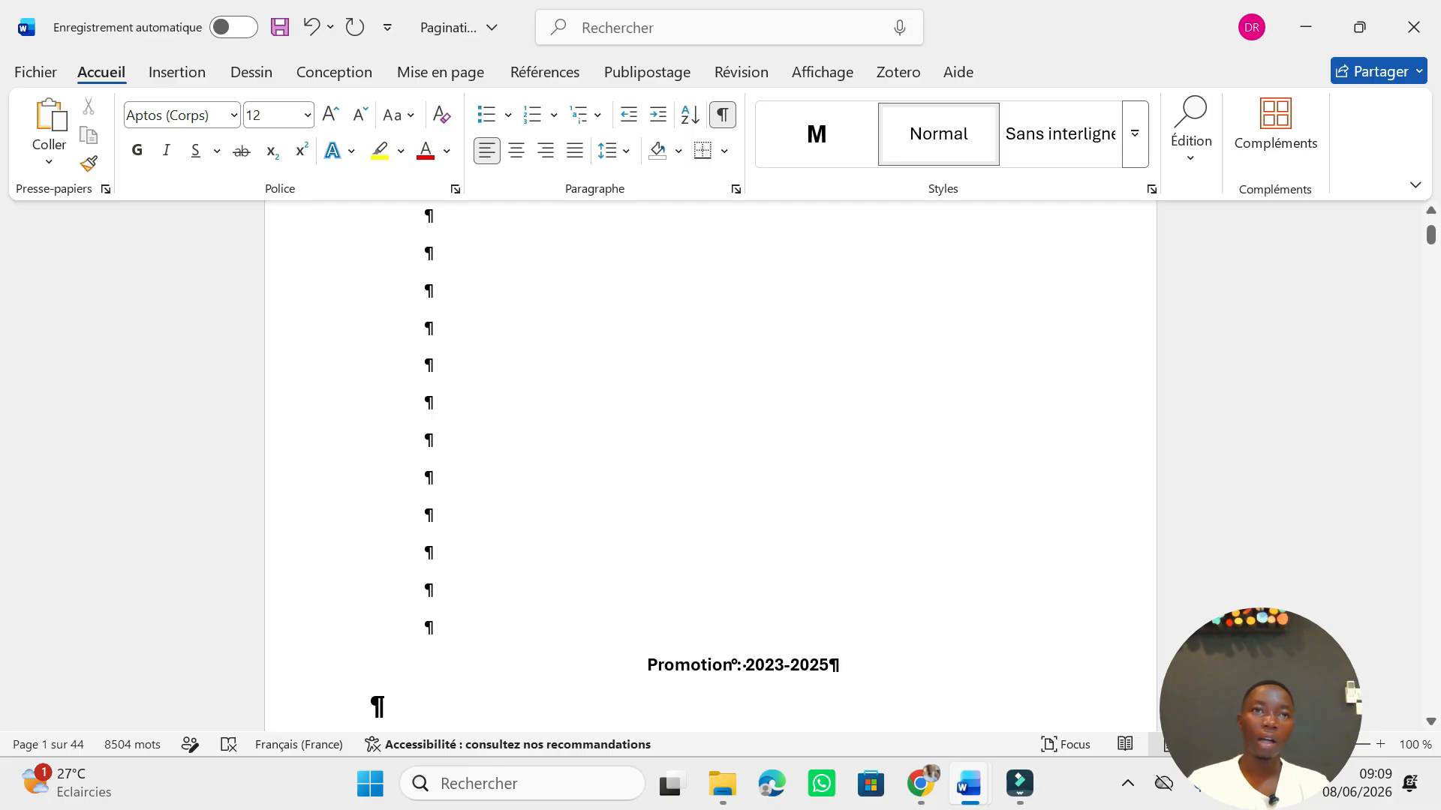
pyautogui.scroll(-3, 710, 465)
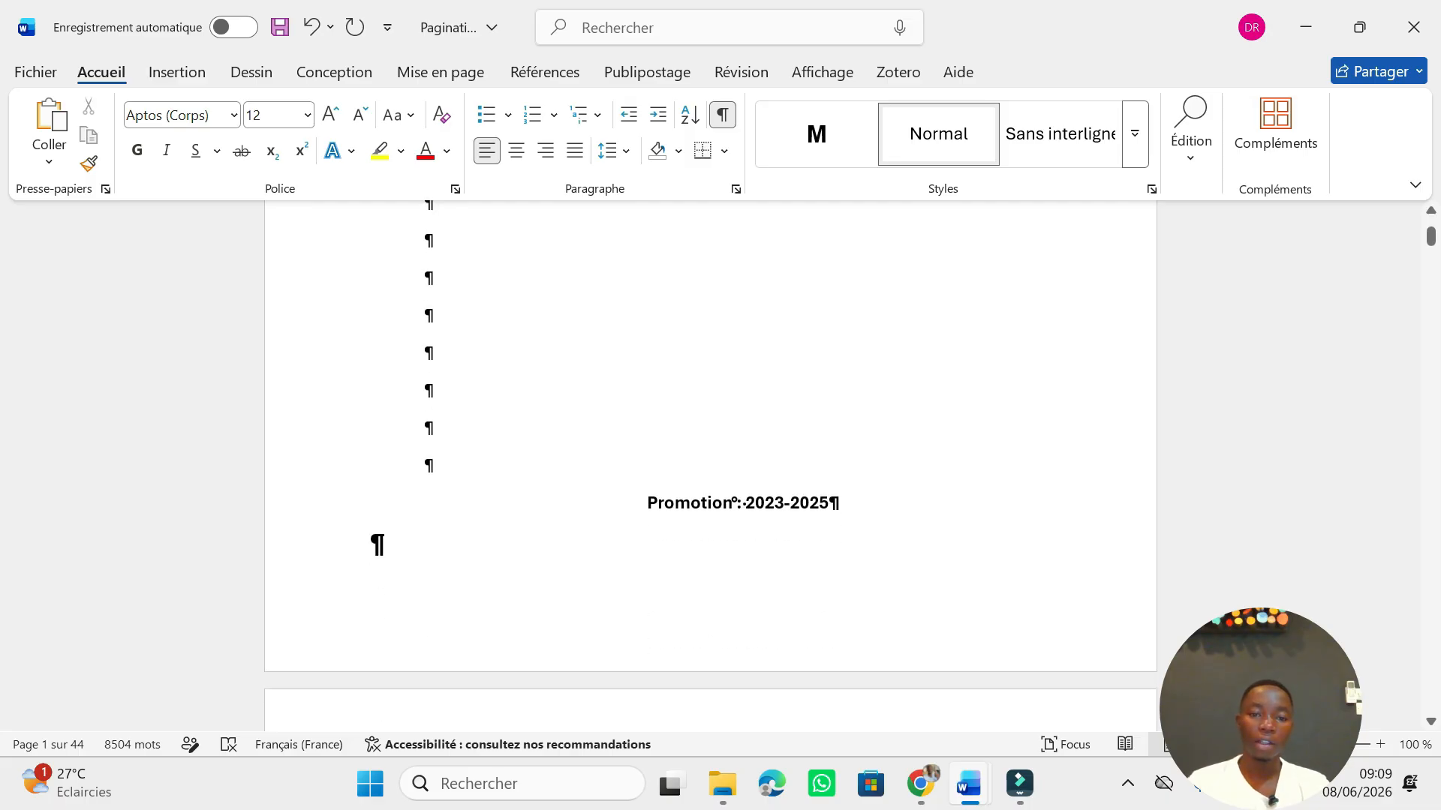
# Insert a next-page section break at the end of the cover page and delete the empty paragraph above the DÉDICACE heading
pyautogui.click(373, 490)
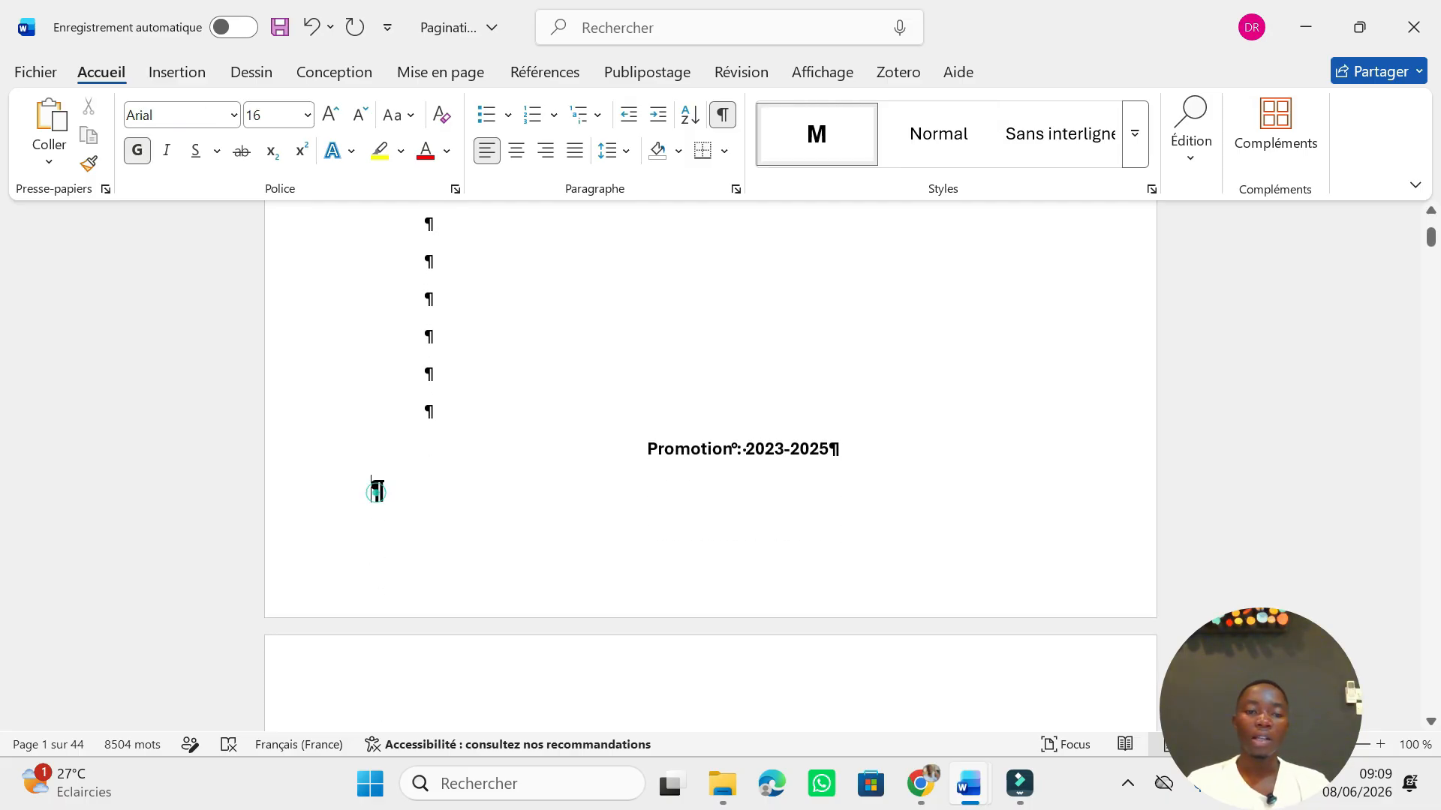
pyautogui.scroll(5, 423, 480)
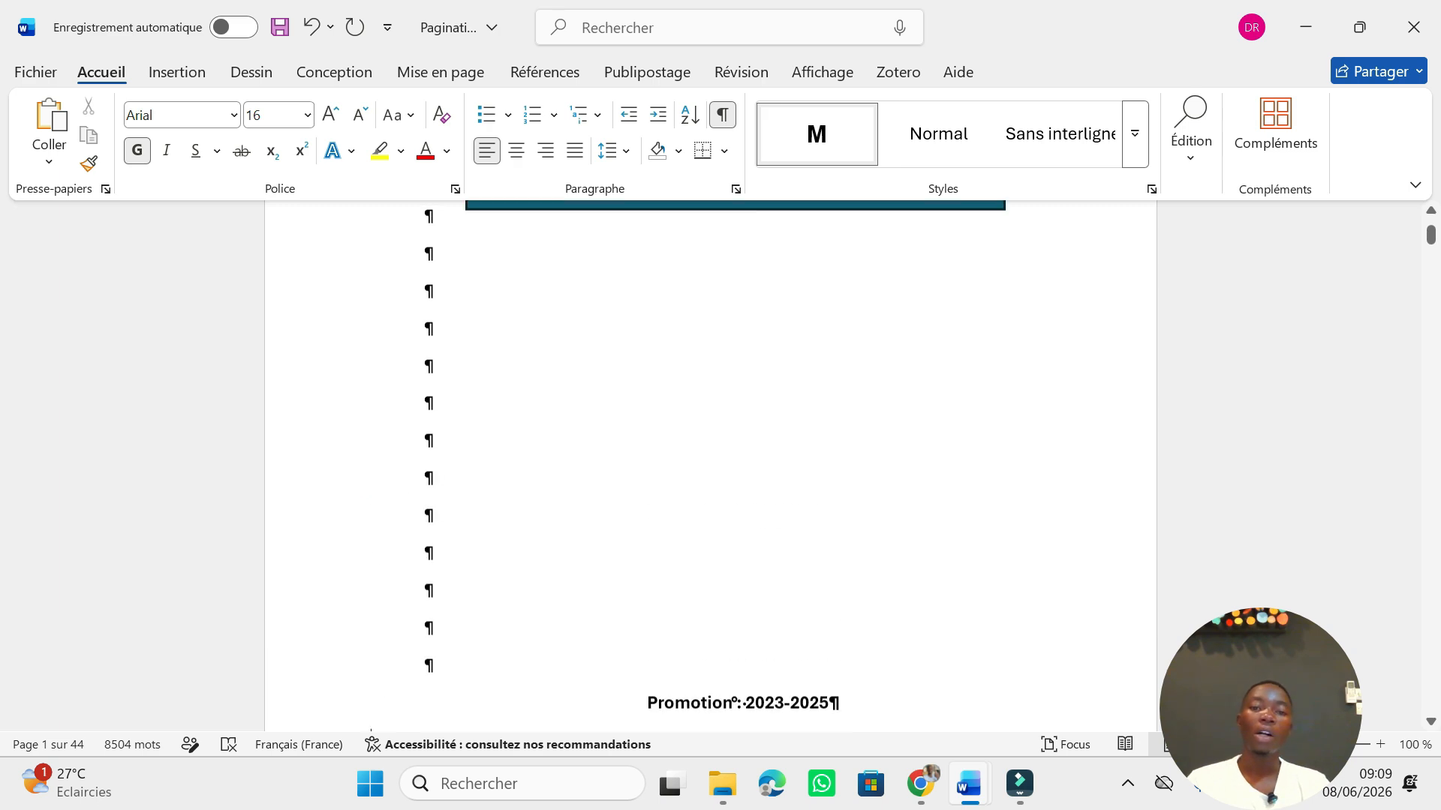
pyautogui.scroll(-4, 422, 480)
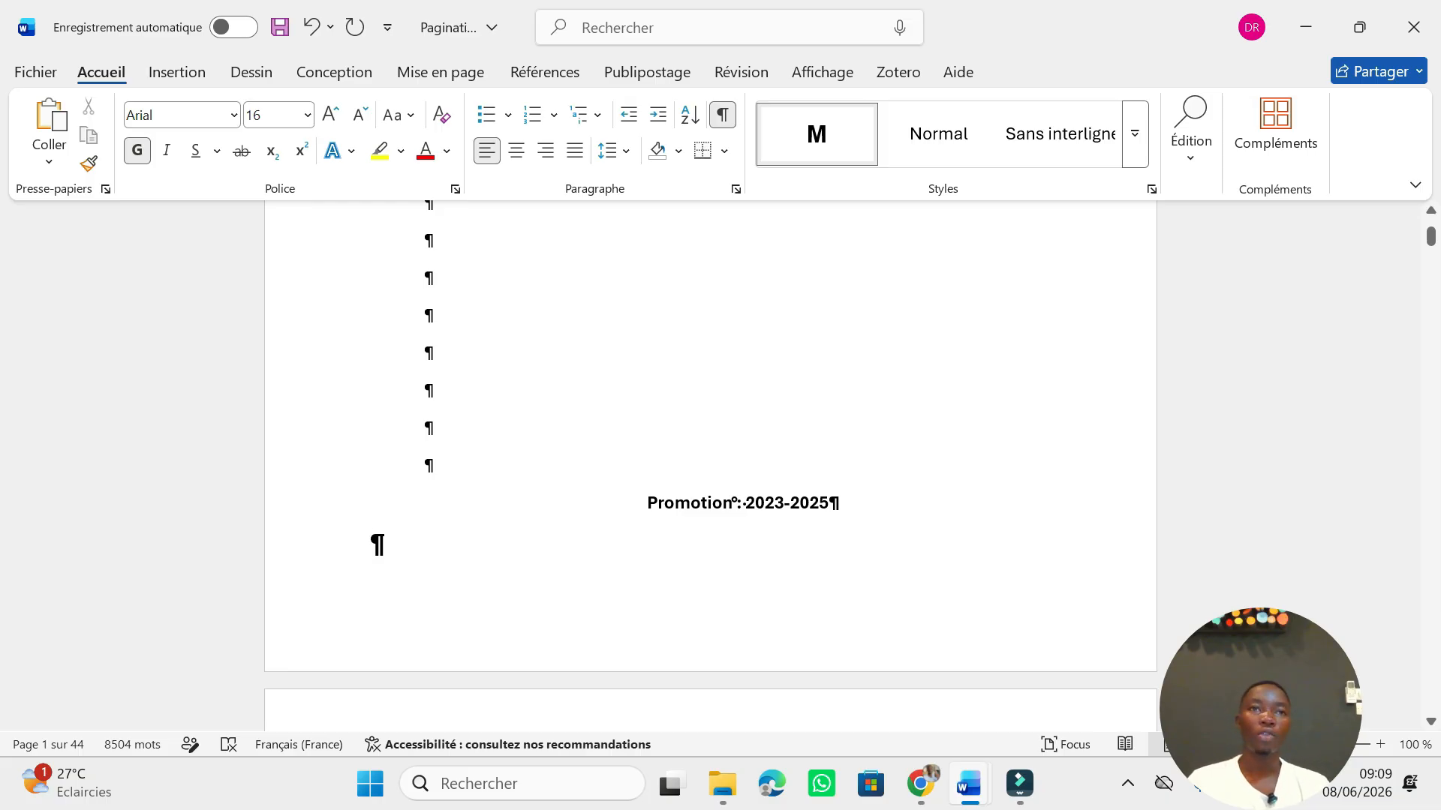
pyautogui.scroll(8, 505, 483)
pyautogui.scroll(-3, 505, 483)
pyautogui.scroll(6, 720, 465)
pyautogui.scroll(-10, 832, 506)
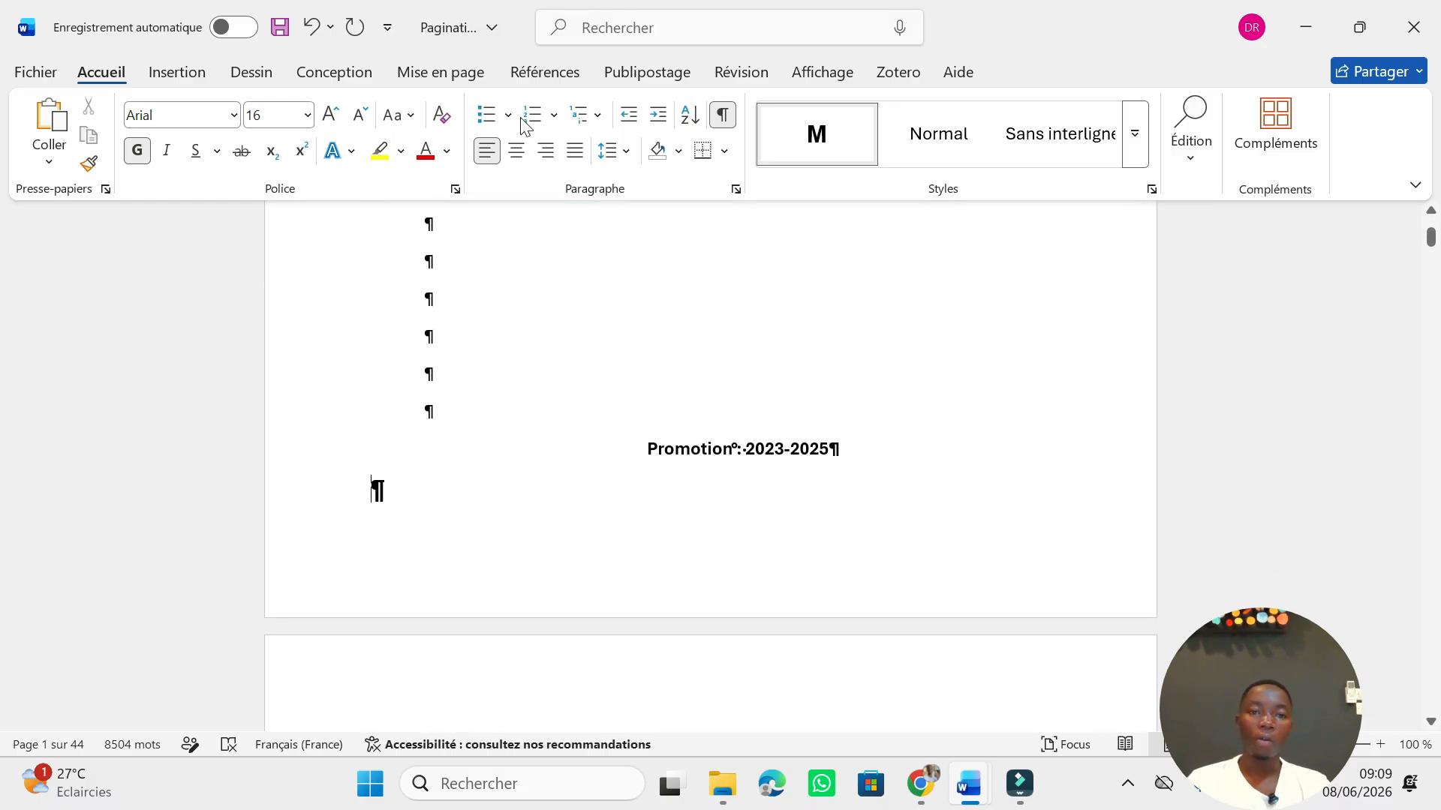
pyautogui.click(440, 73)
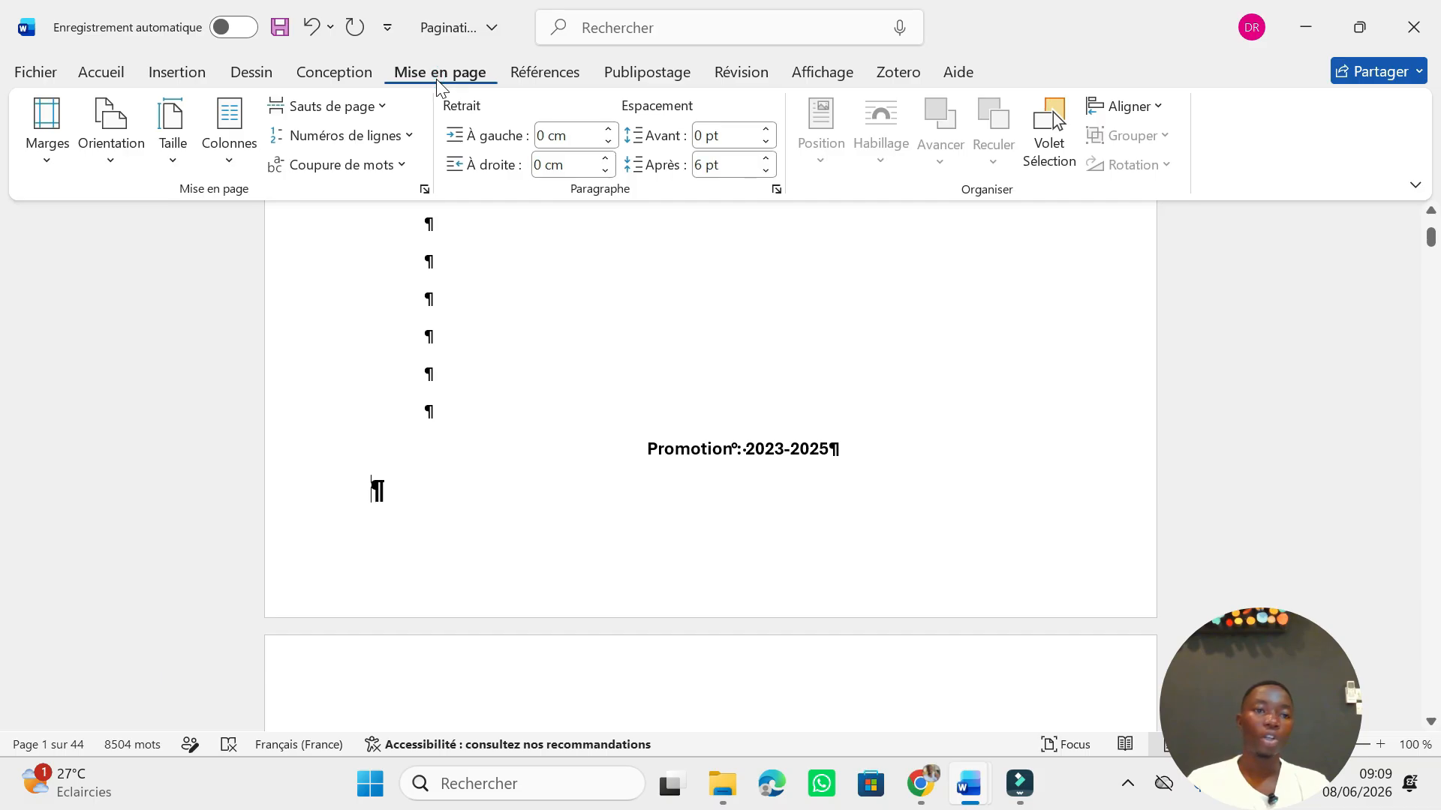
pyautogui.click(377, 109)
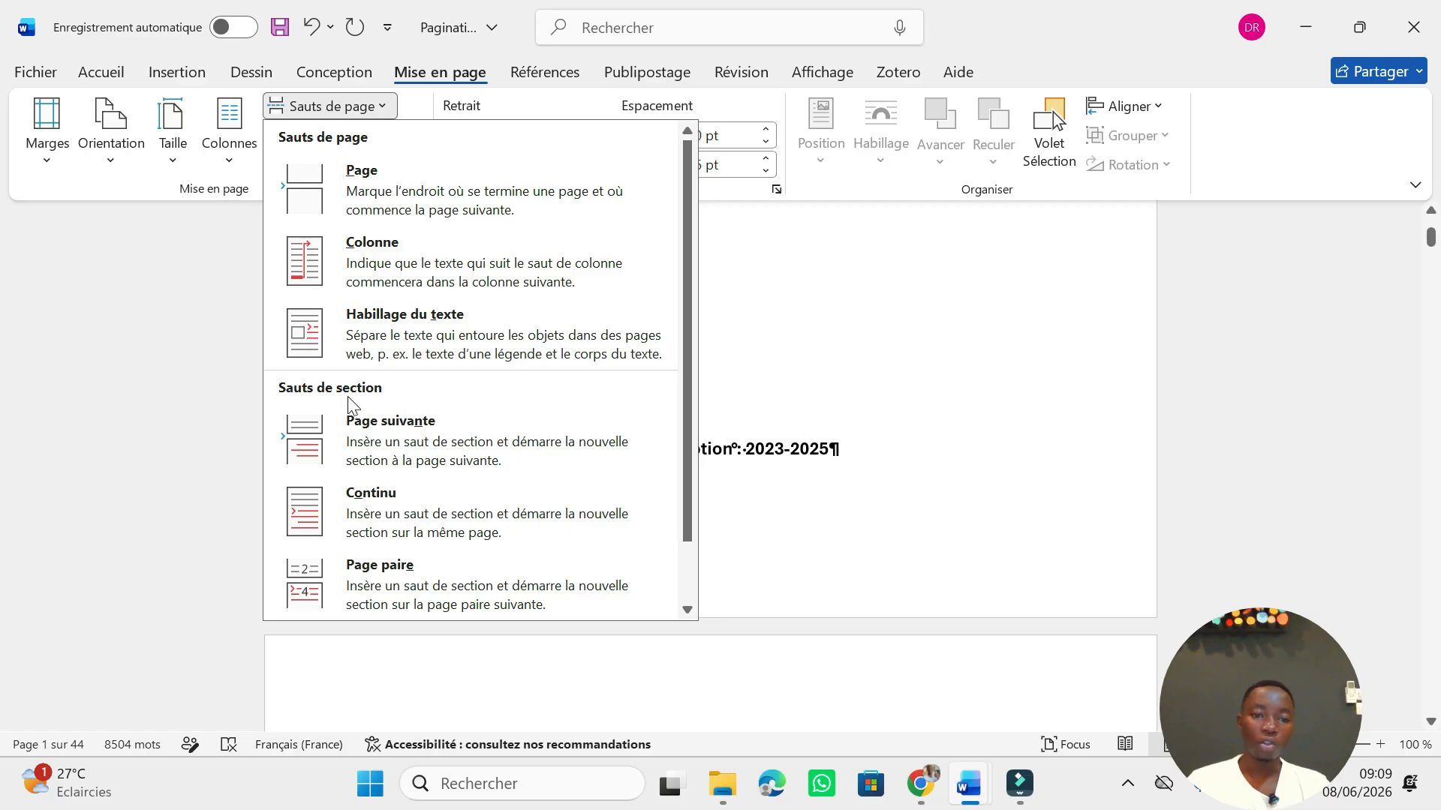
pyautogui.click(364, 429)
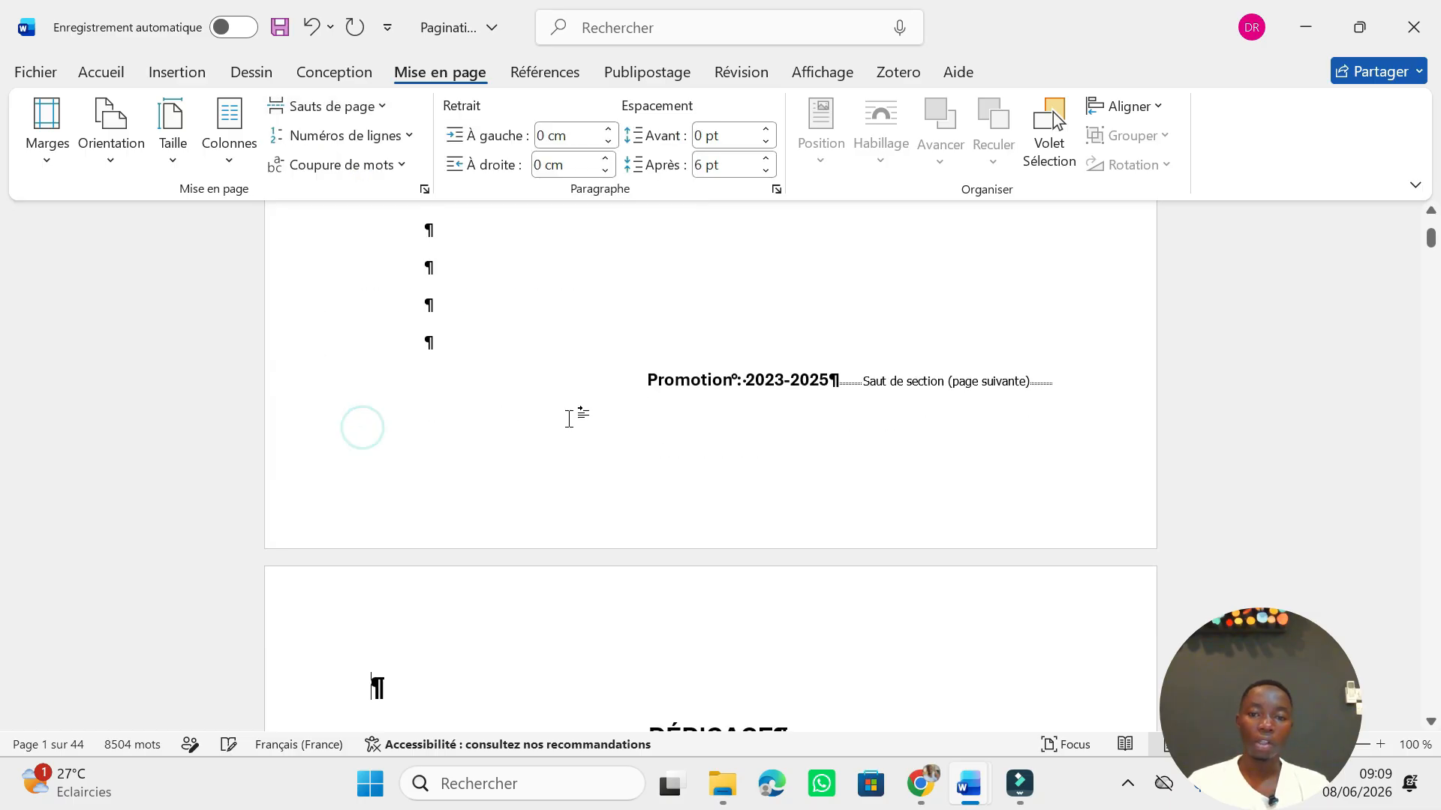
pyautogui.scroll(-5, 710, 477)
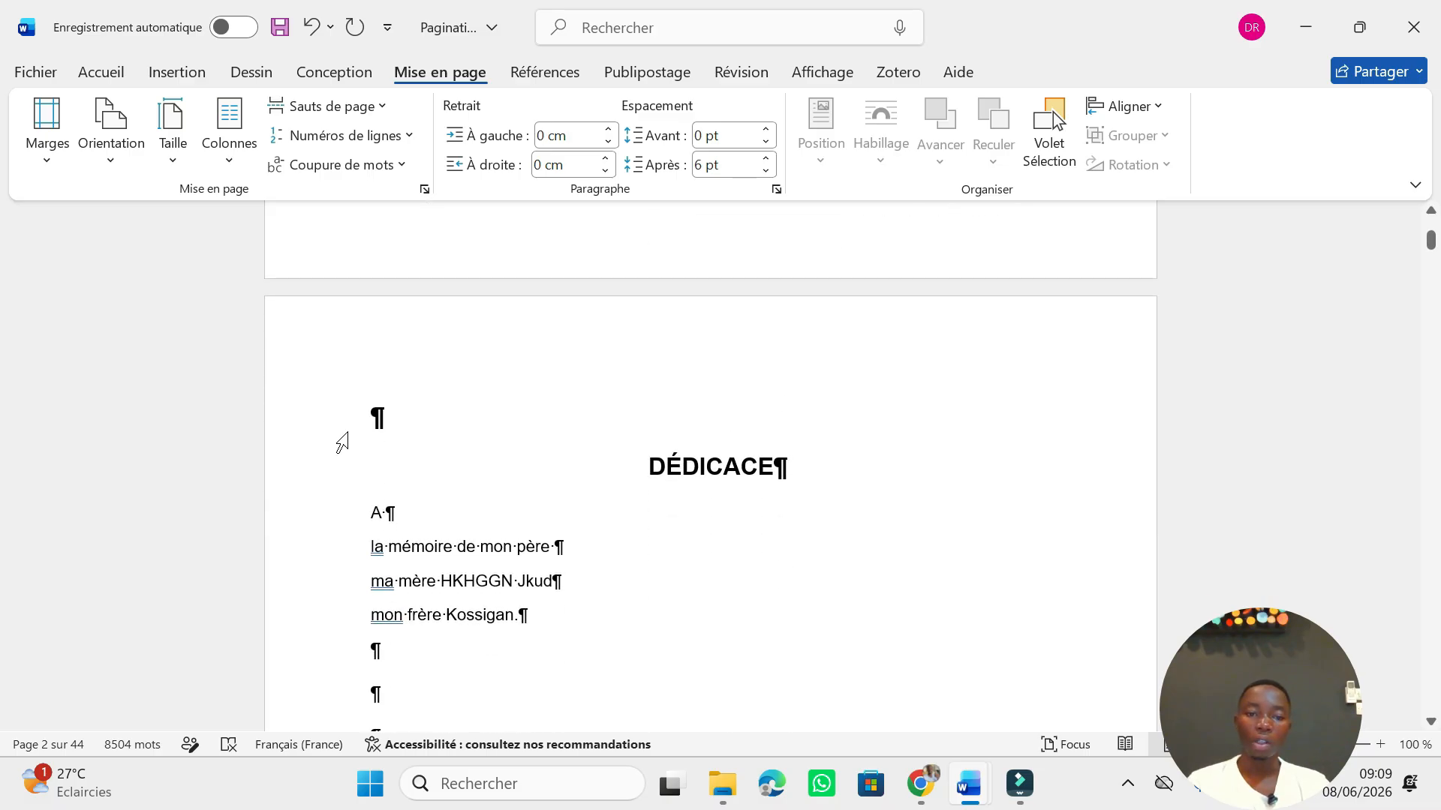
pyautogui.press('Delete')
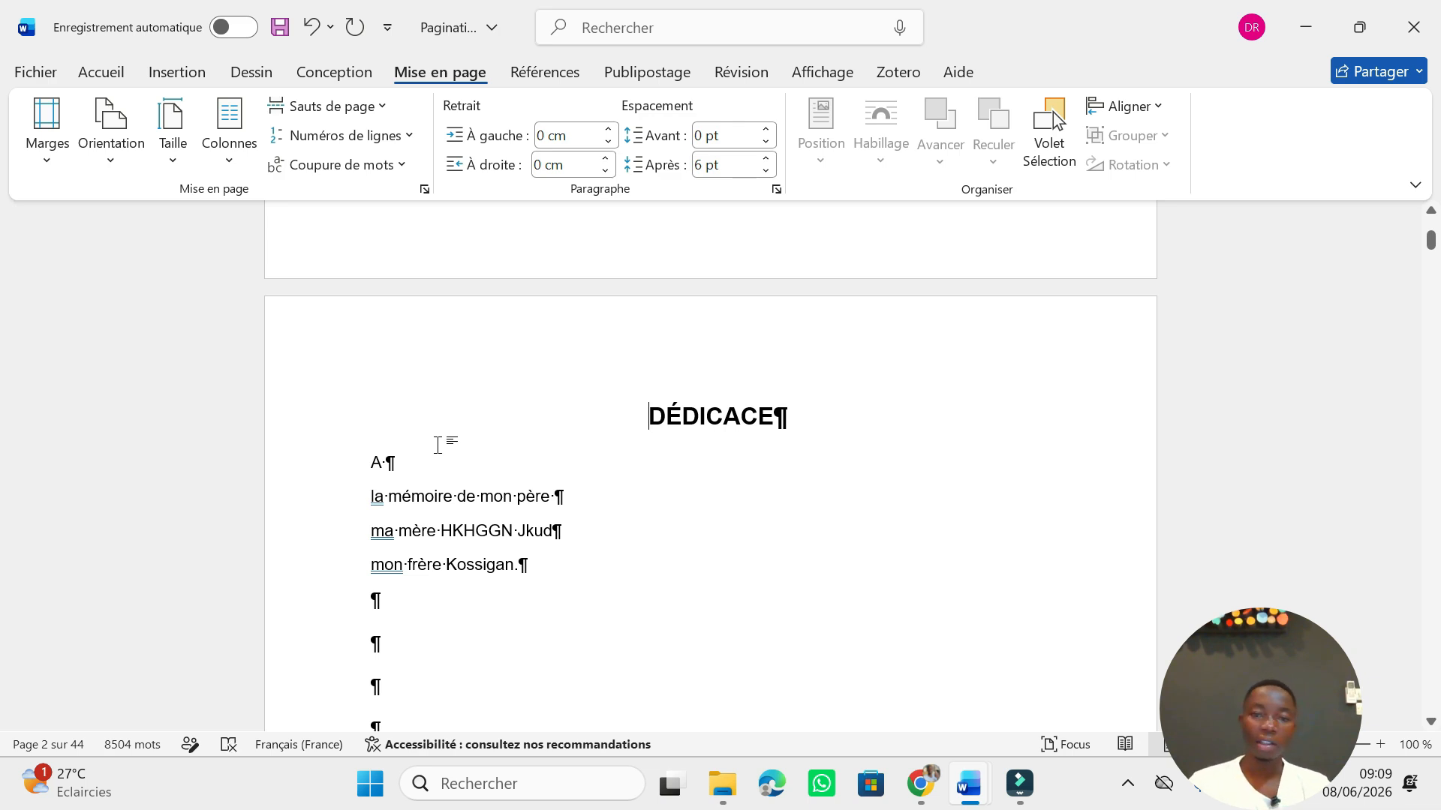
# Switch to the Pagination Pas document and review the page numbering format planned for each part
pyautogui.scroll(-15, 437, 445)
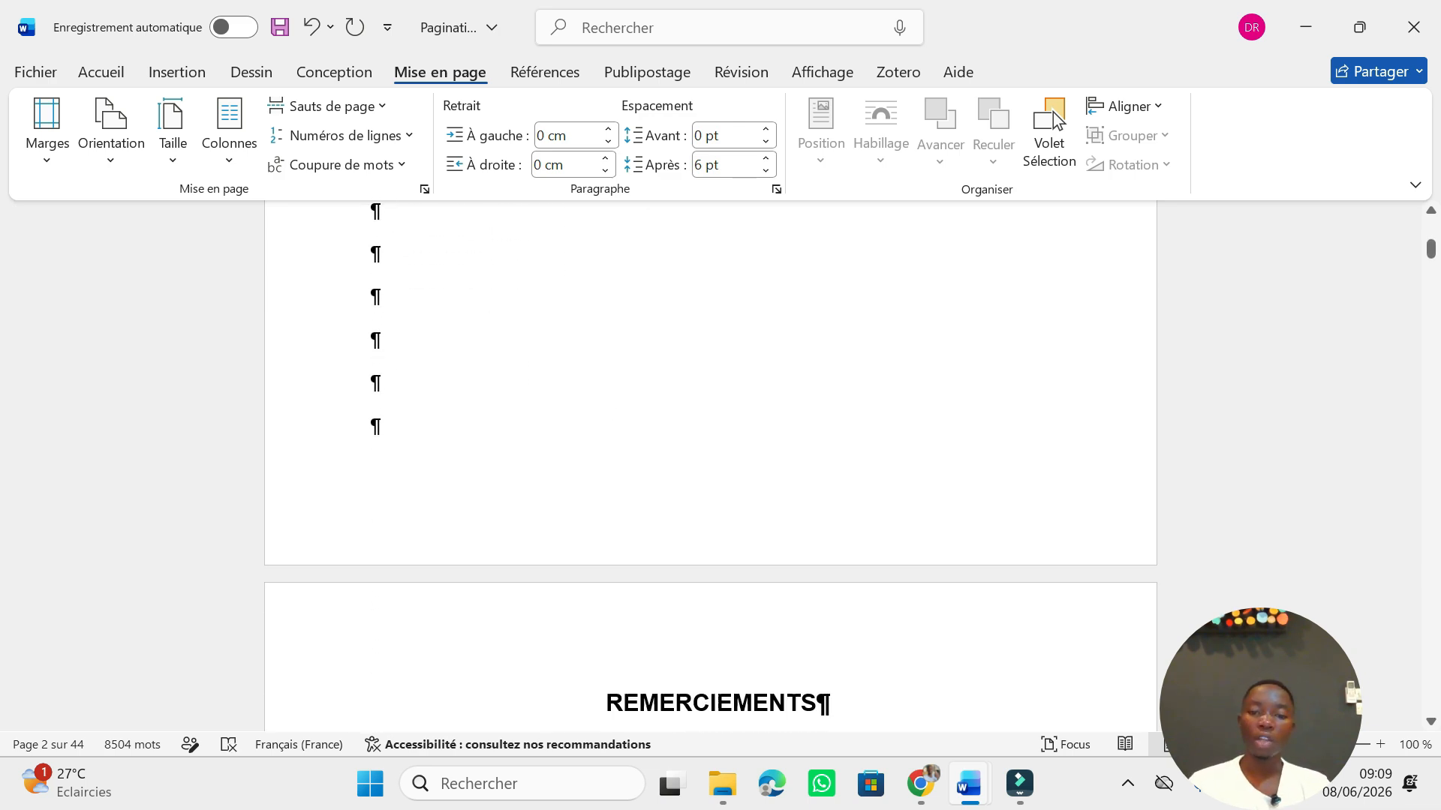
pyautogui.scroll(-8, 710, 465)
pyautogui.moveTo(1431, 253); pyautogui.dragTo(1432, 282)
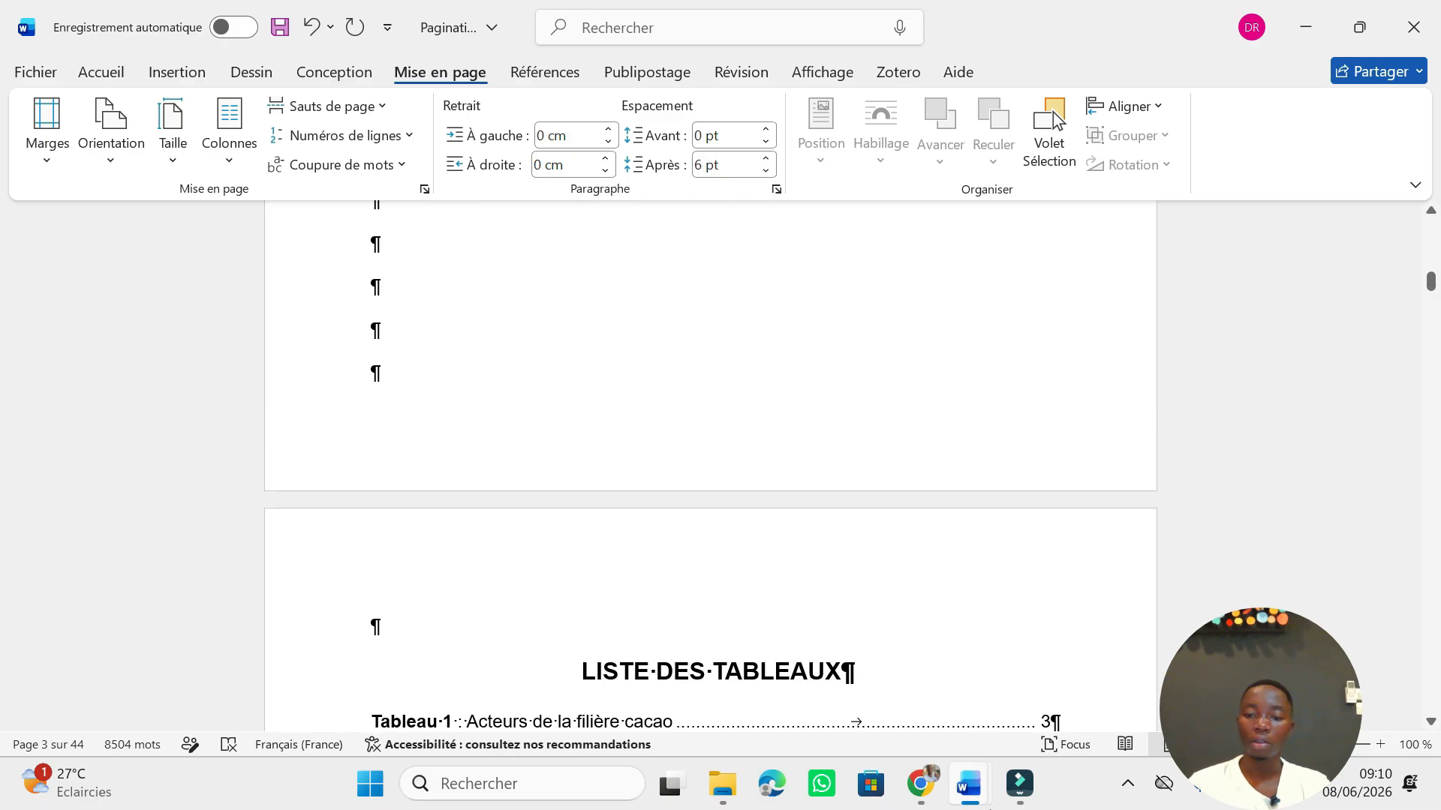
pyautogui.click(988, 805)
pyautogui.click(869, 708)
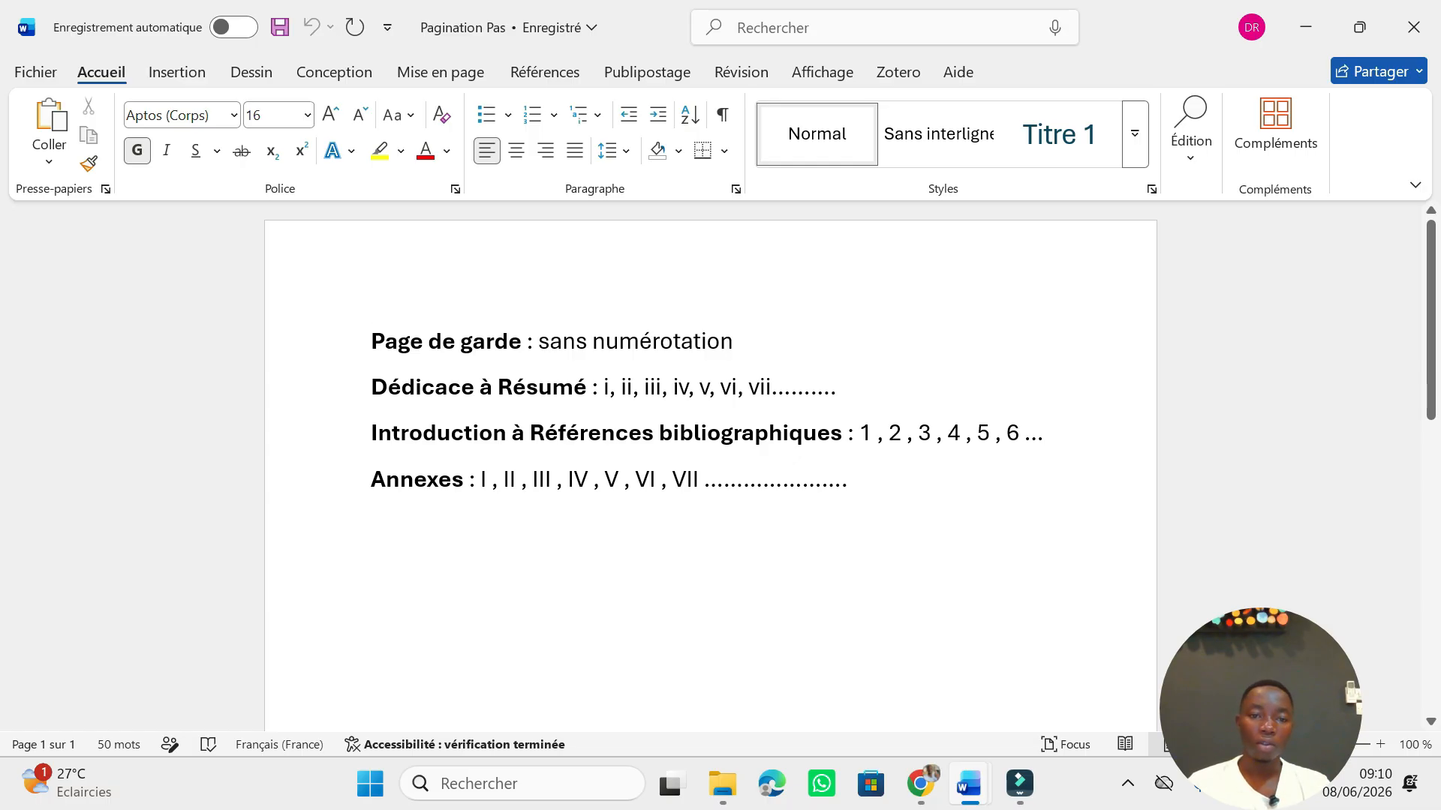
pyautogui.click(968, 783)
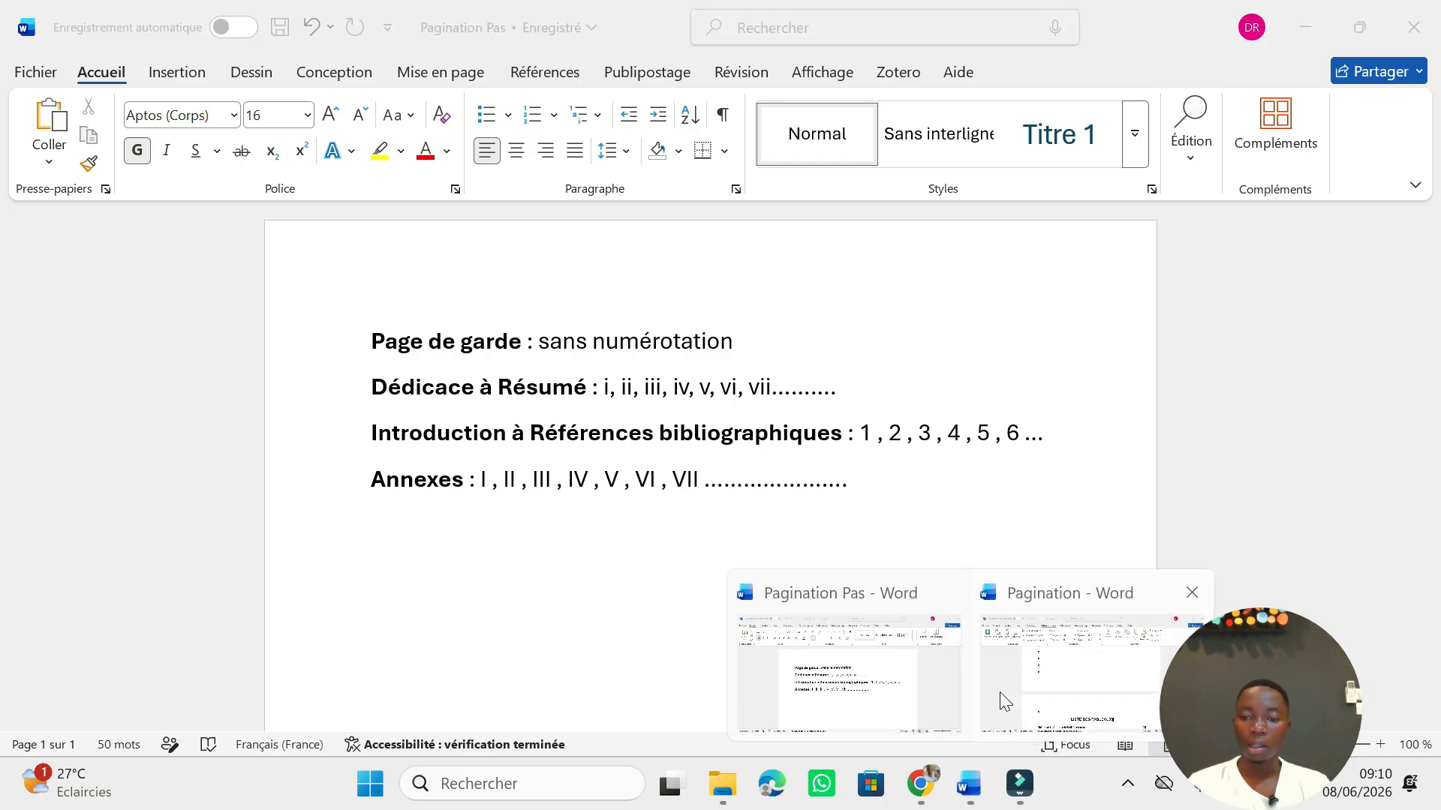
pyautogui.click(899, 683)
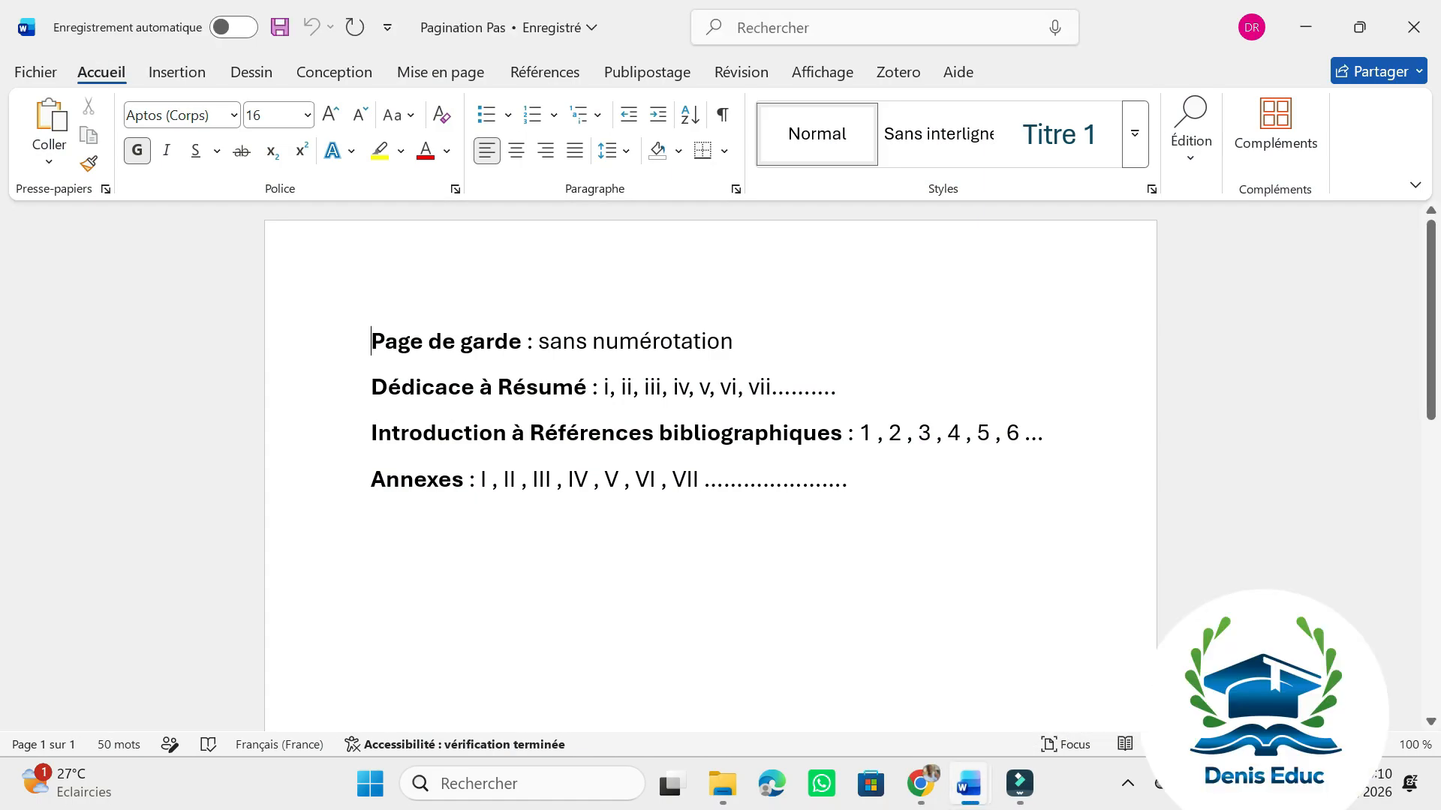
# Return to the Pagination document and insert a page break before the Résumé heading to start it on a new page
pyautogui.click(969, 783)
pyautogui.click(1094, 689)
pyautogui.scroll(-8, 710, 465)
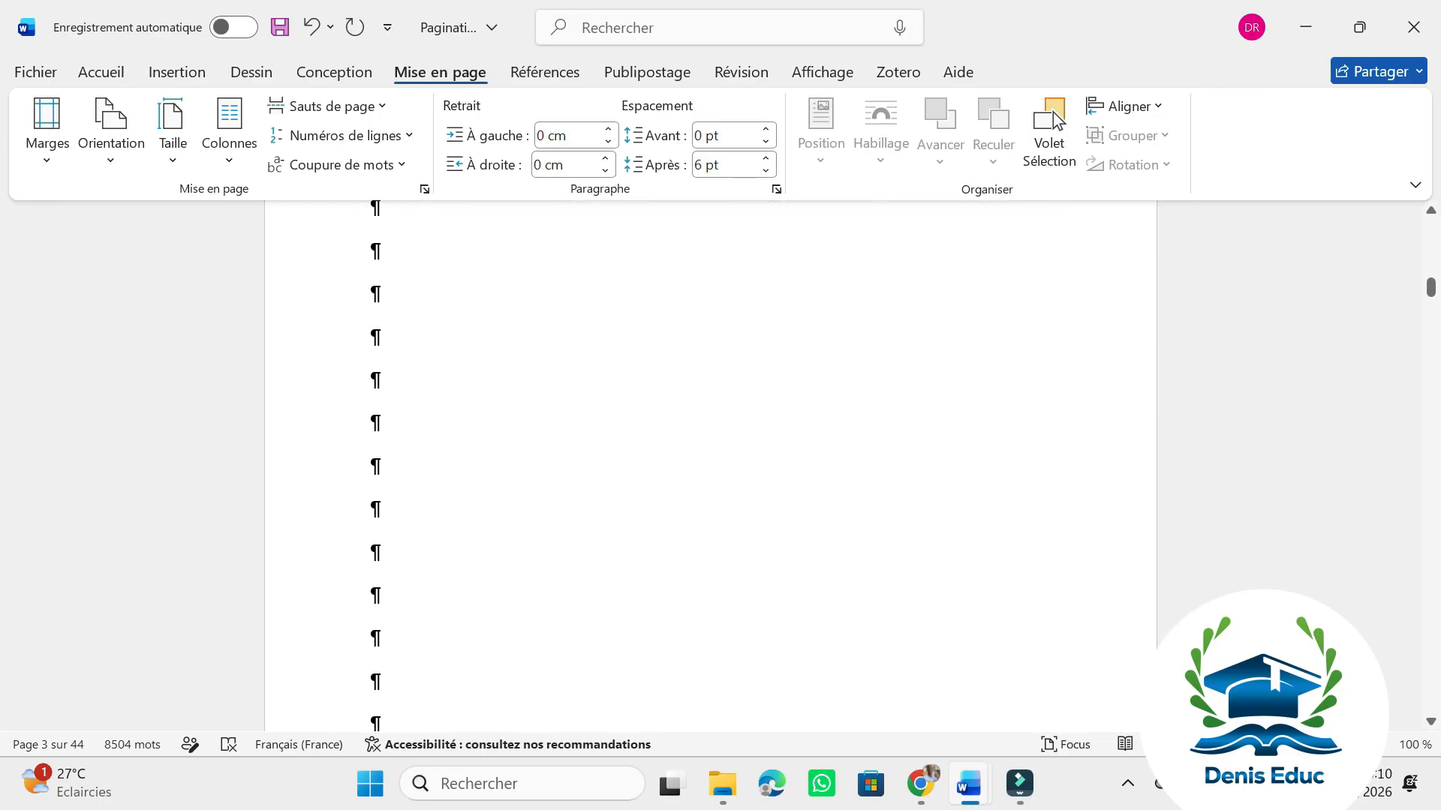
pyautogui.scroll(5, 710, 465)
pyautogui.scroll(-7, 710, 465)
pyautogui.scroll(-6, 710, 465)
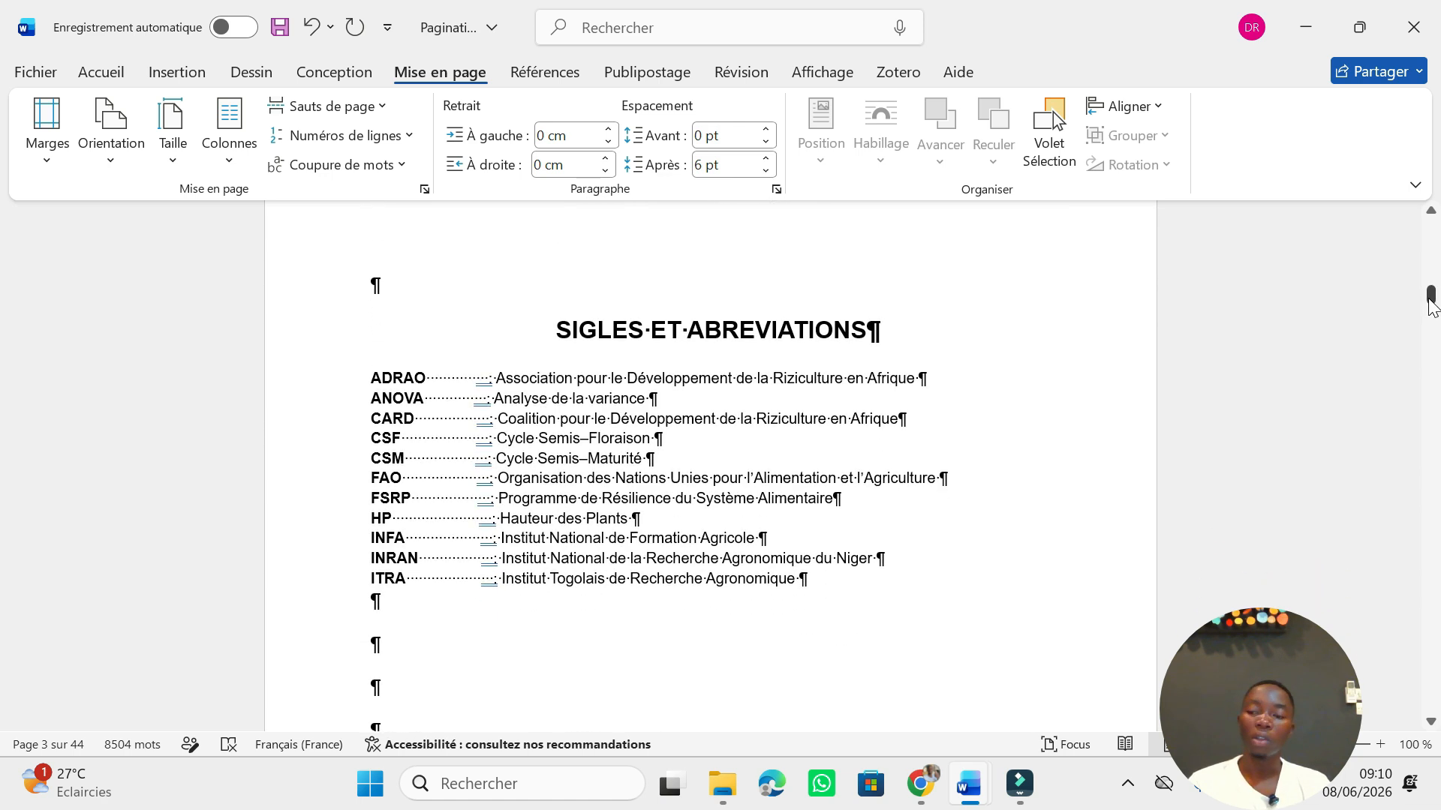
pyautogui.moveTo(1435, 304)
pyautogui.mouseDown()
pyautogui.moveTo(1436, 324)
pyautogui.moveTo(1439, 311)
pyautogui.mouseUp()
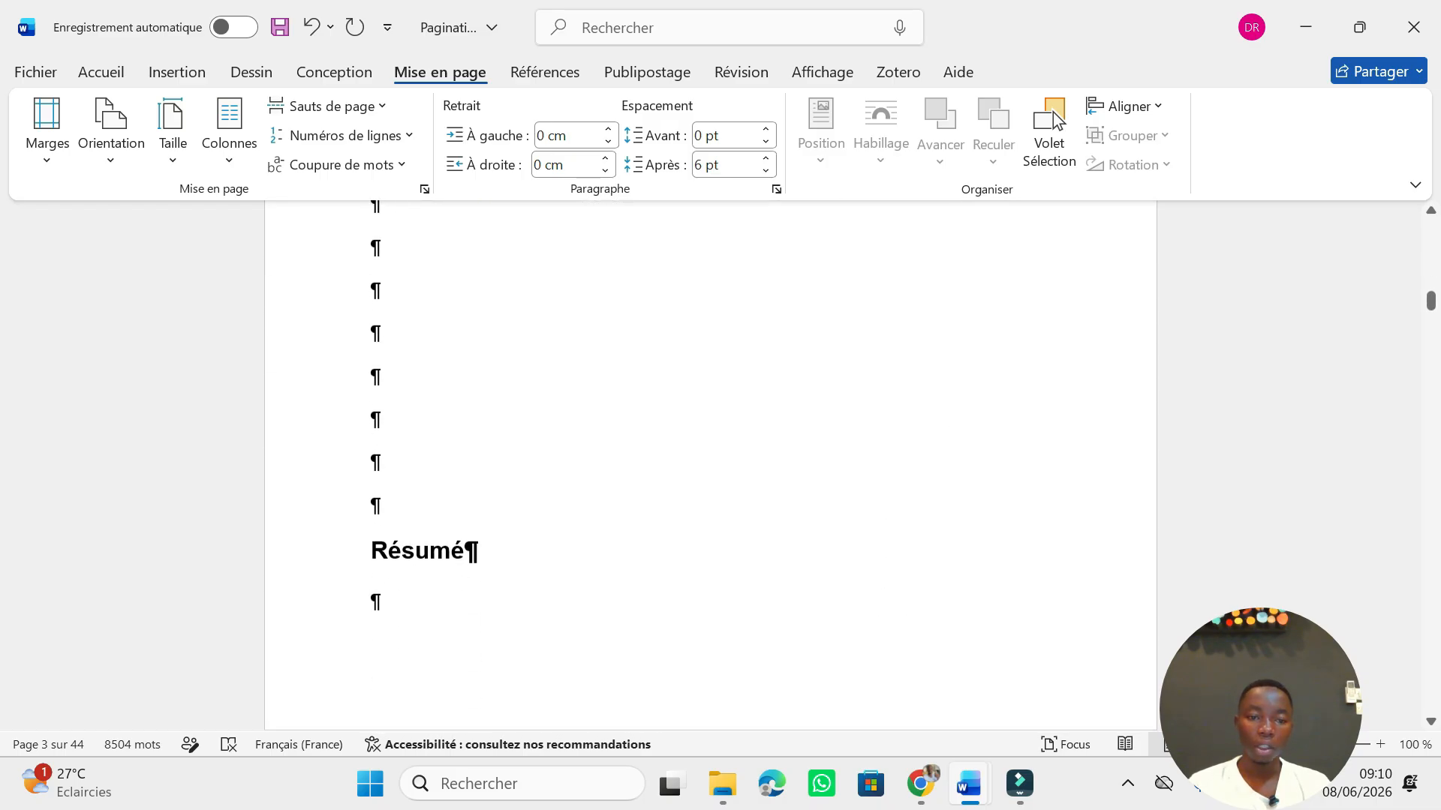
pyautogui.click(346, 518)
pyautogui.click(371, 516)
pyautogui.hotkey('ctrl', 'Return')
# Generate sample paragraphs under the Résumé heading with =rand(4)
pyautogui.scroll(-4, 710, 465)
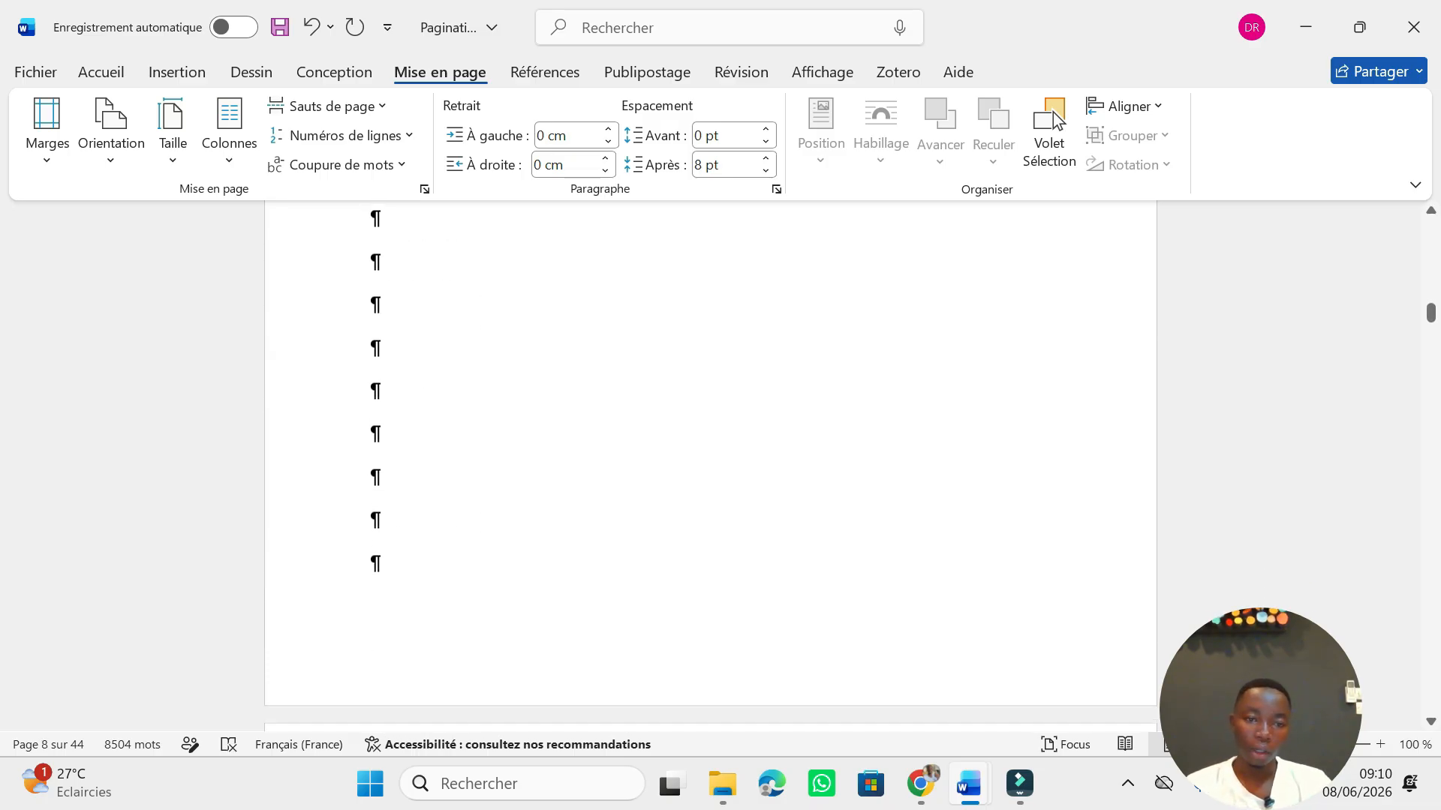
pyautogui.scroll(5, 710, 465)
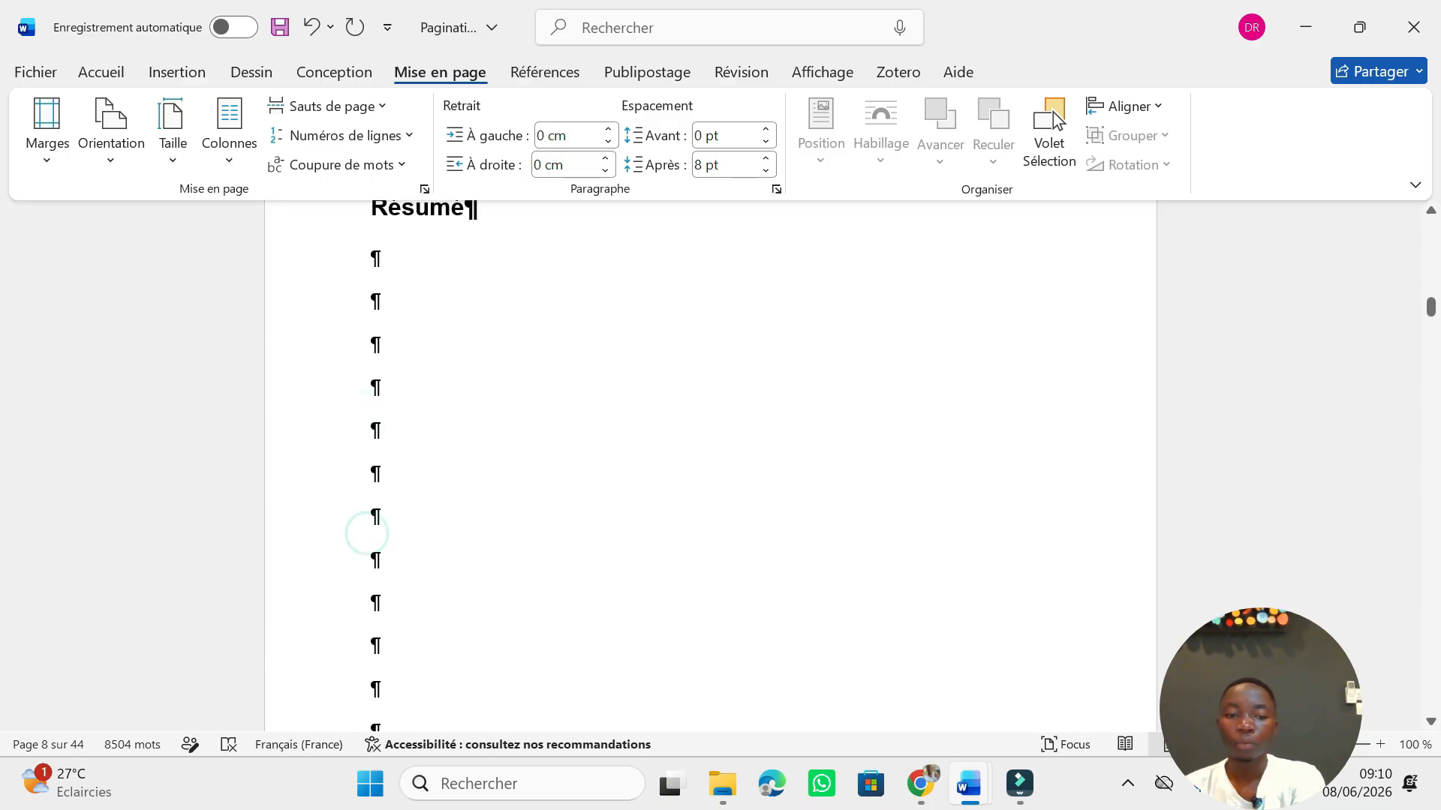
pyautogui.scroll(-5, 709, 465)
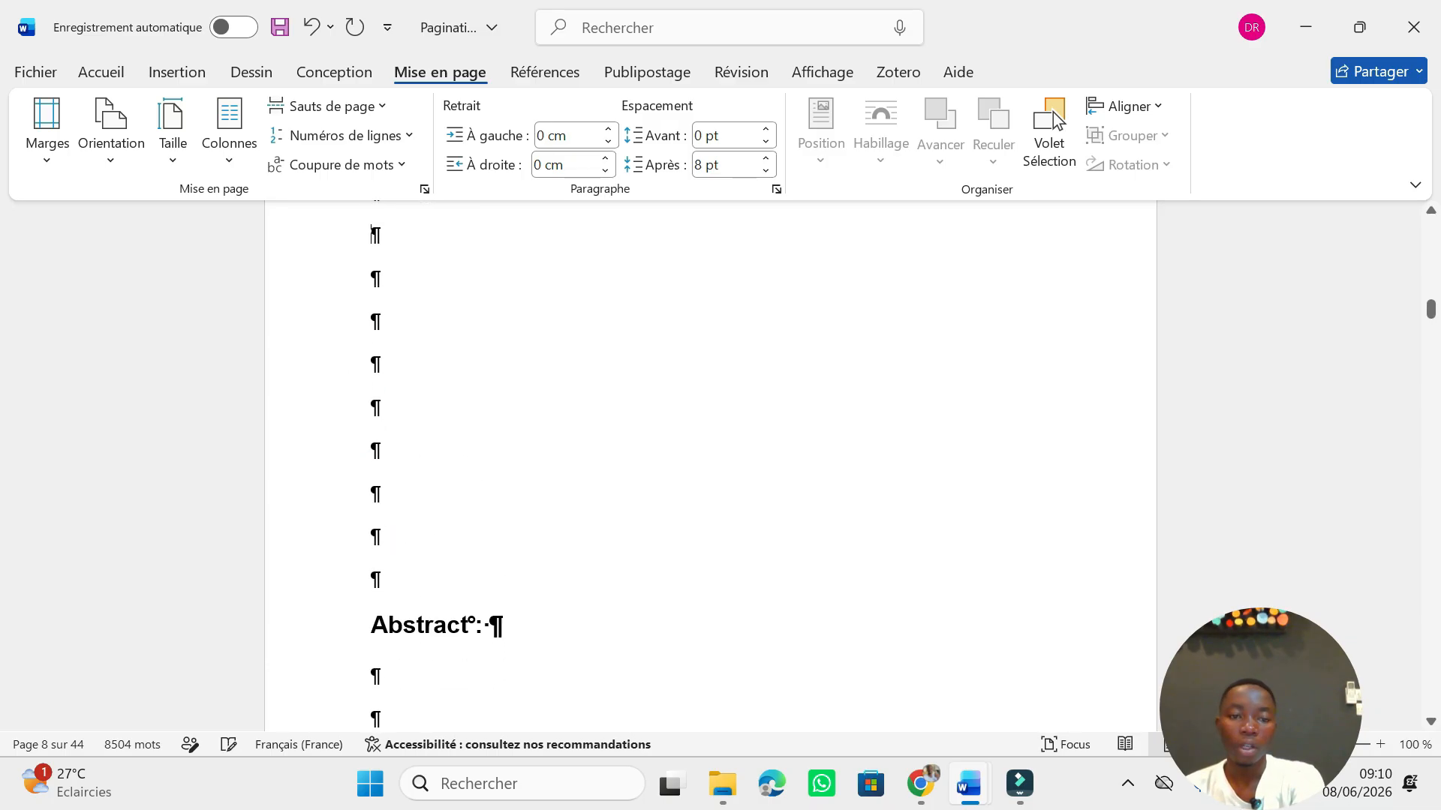
pyautogui.scroll(5, 482, 496)
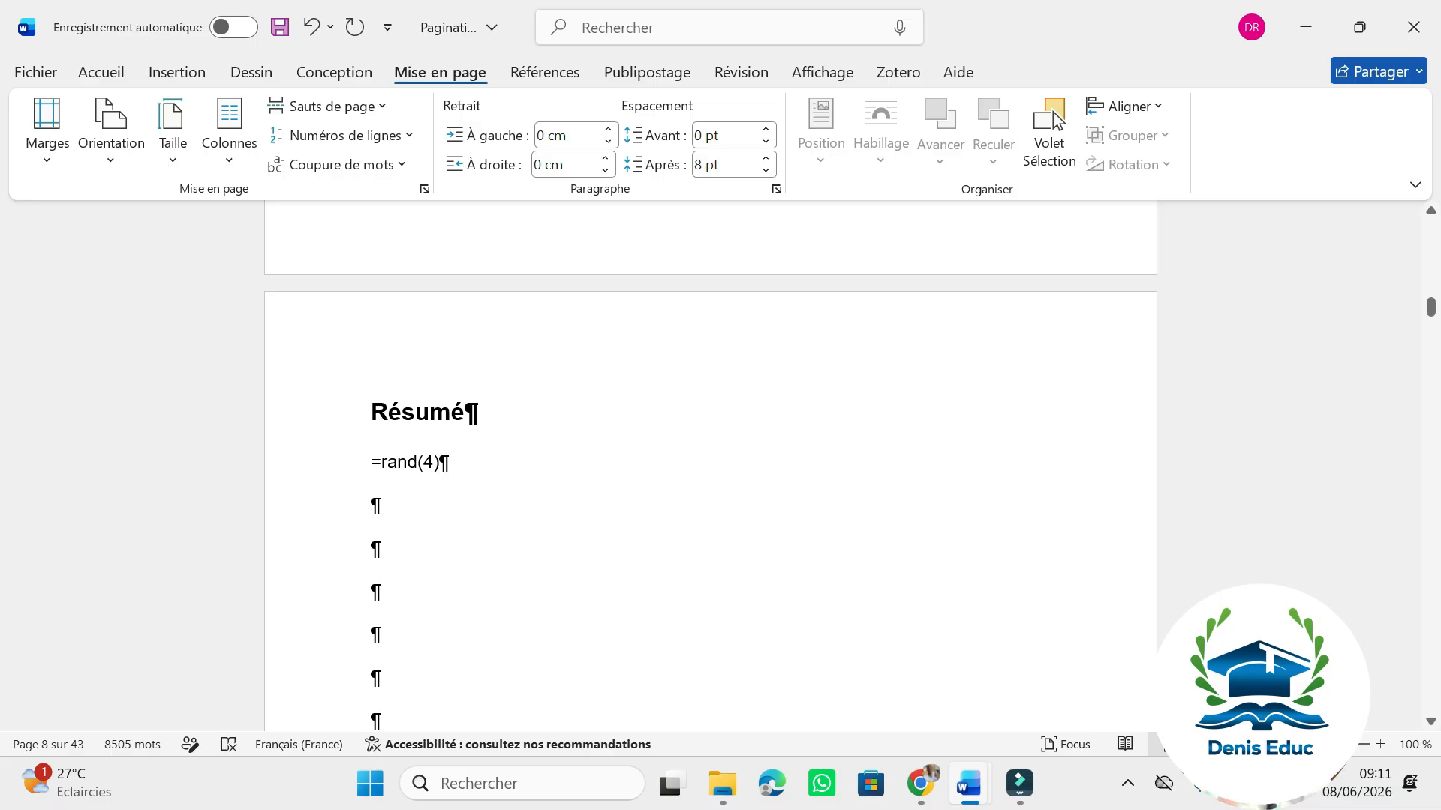
pyautogui.press('Return')
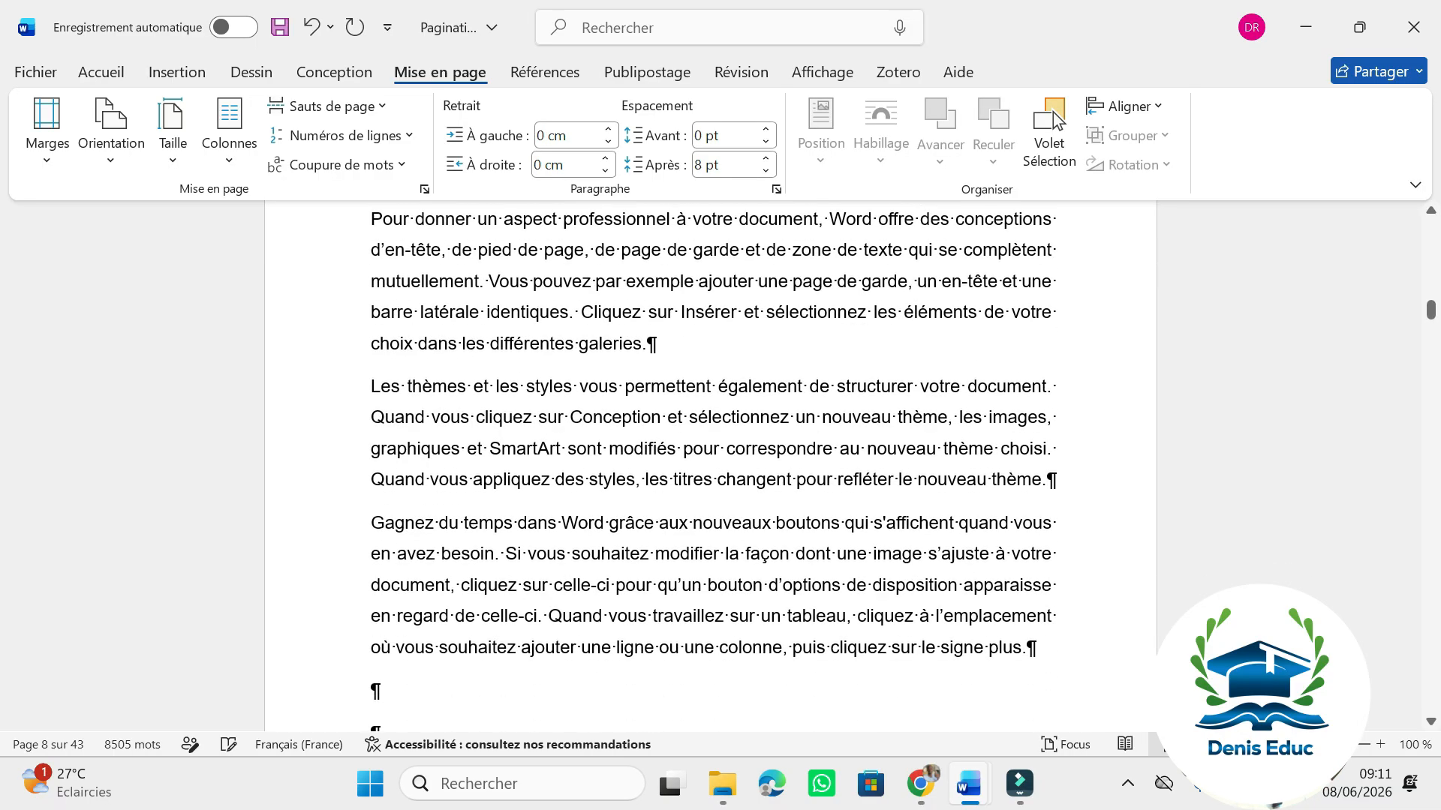
# Delete the surplus sample text at the end of the Résumé, keeping the text up to "les éléments de votre"
pyautogui.scroll(5, 710, 465)
pyautogui.scroll(3, 713, 465)
pyautogui.scroll(-5, 713, 465)
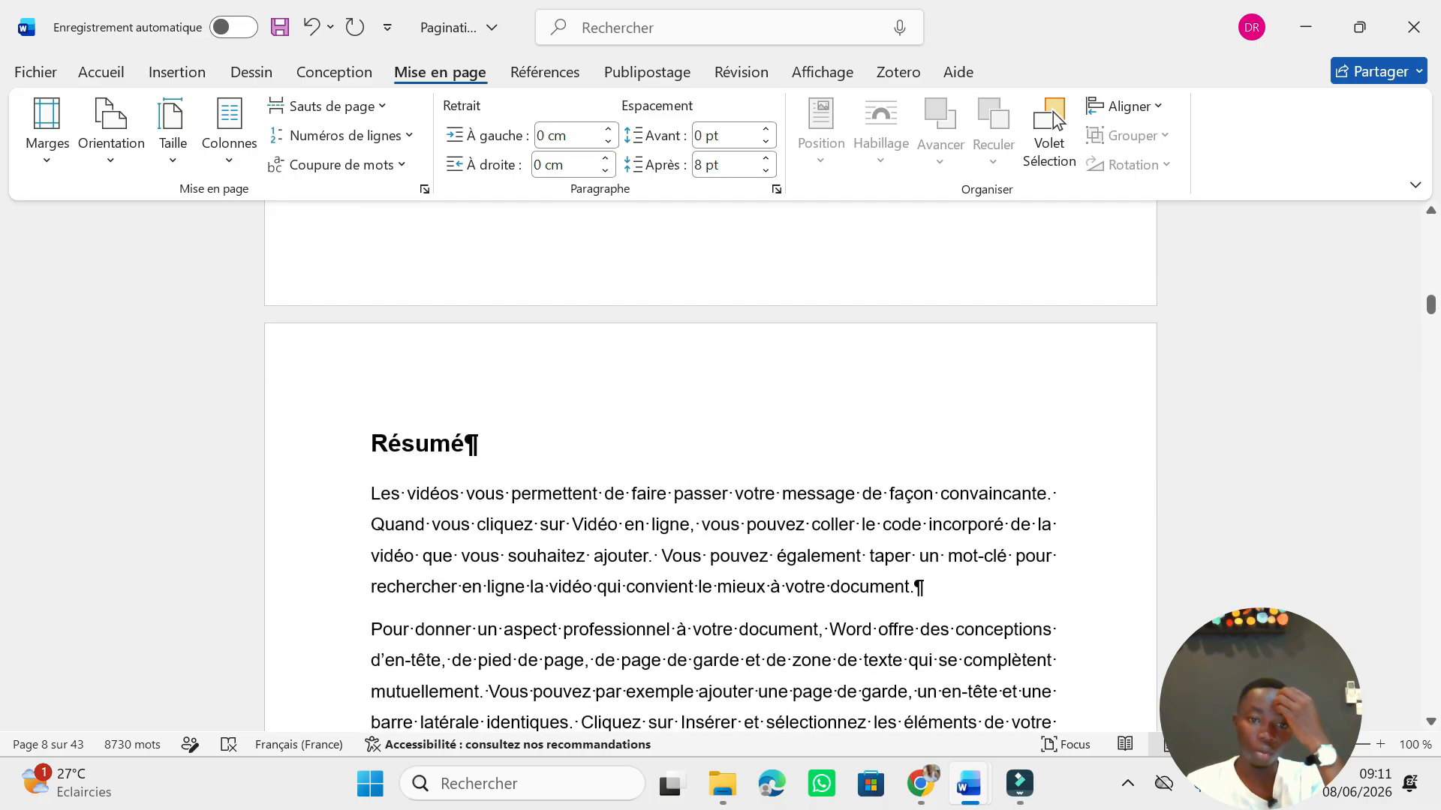
pyautogui.scroll(-3, 713, 466)
pyautogui.moveTo(1036, 485); pyautogui.dragTo(348, 225)
pyautogui.press('Delete')
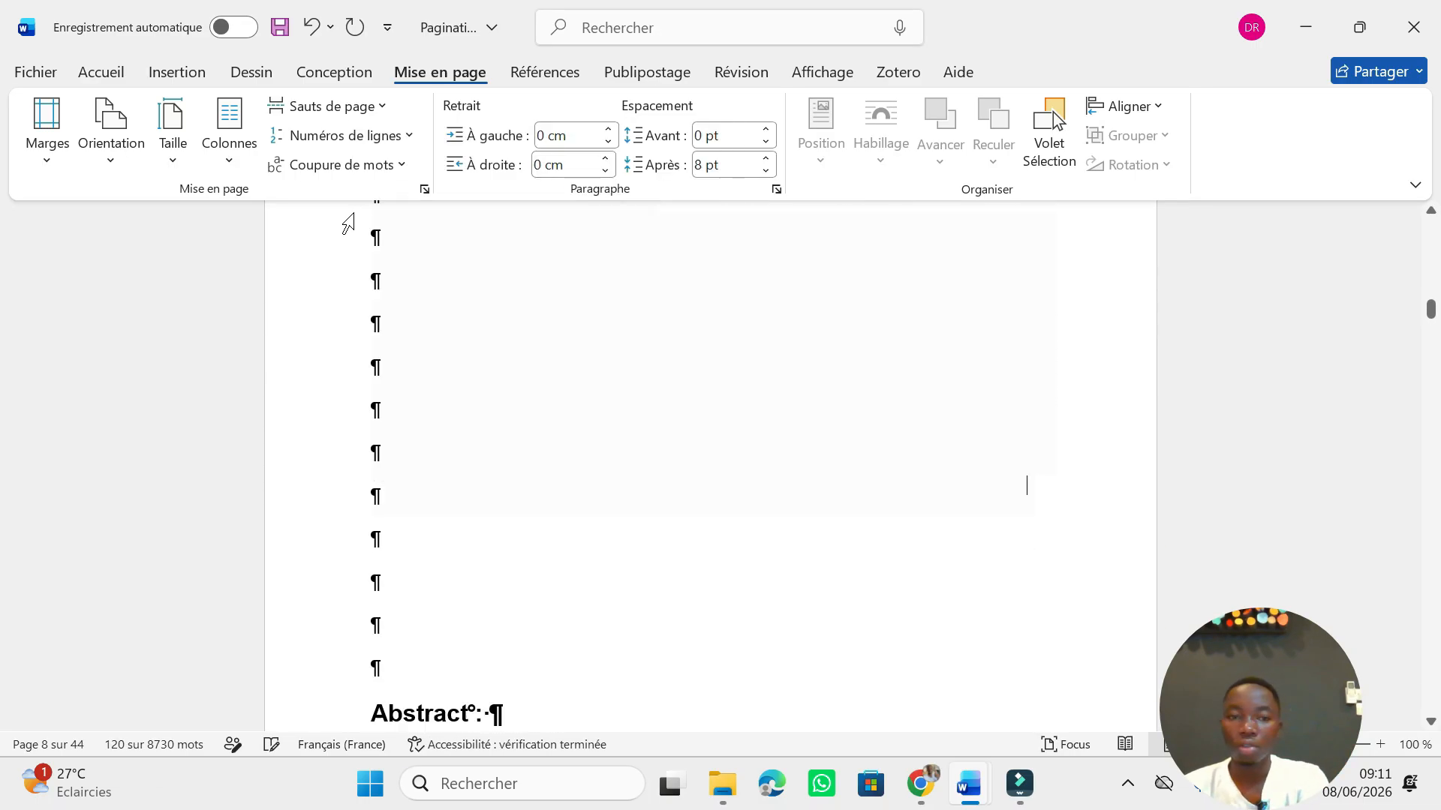
# Delete the surplus empty paragraphs above the Abstract heading and merge the two Résumé paragraphs into one
pyautogui.press('Delete')
pyautogui.press('Delete')
pyautogui.press('Delete')
pyautogui.press('Delete')
pyautogui.press('Delete')
pyautogui.press('Delete')
pyautogui.press('Delete')
pyautogui.press('Delete')
pyautogui.press('Delete')
pyautogui.press('Delete')
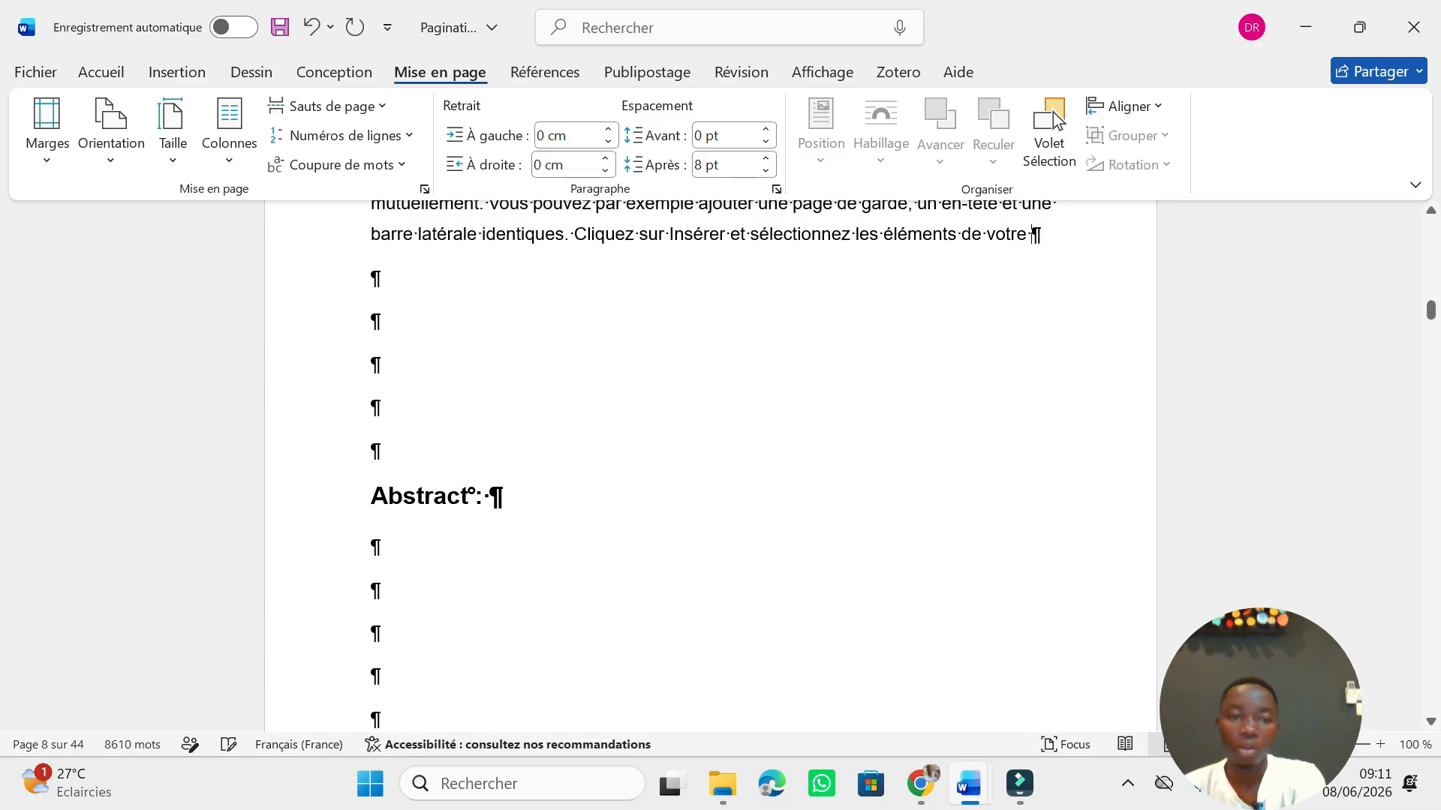
pyautogui.press('Delete')
pyautogui.press('Delete')
pyautogui.press('Delete')
pyautogui.press('Delete')
pyautogui.press('Delete')
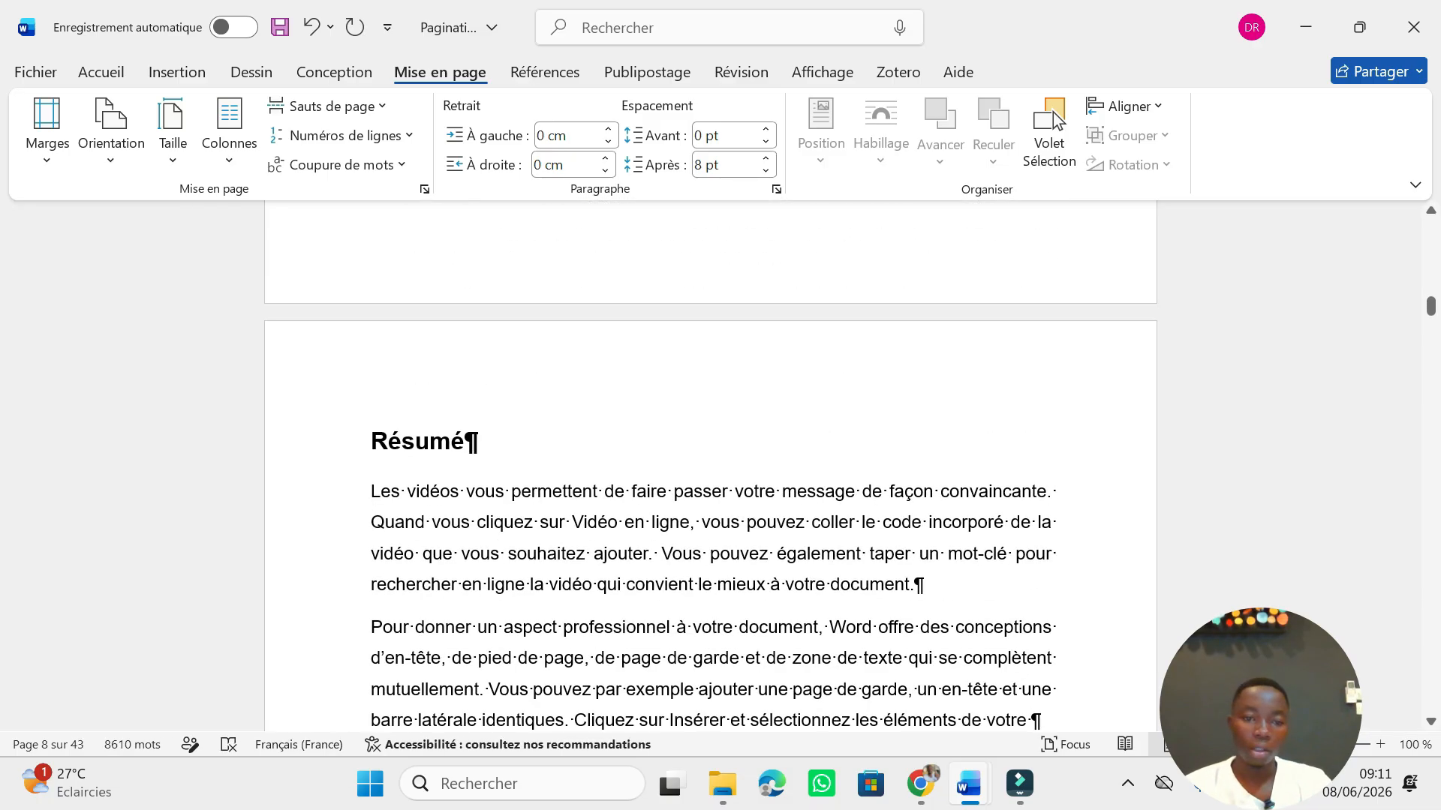
pyautogui.press('Delete')
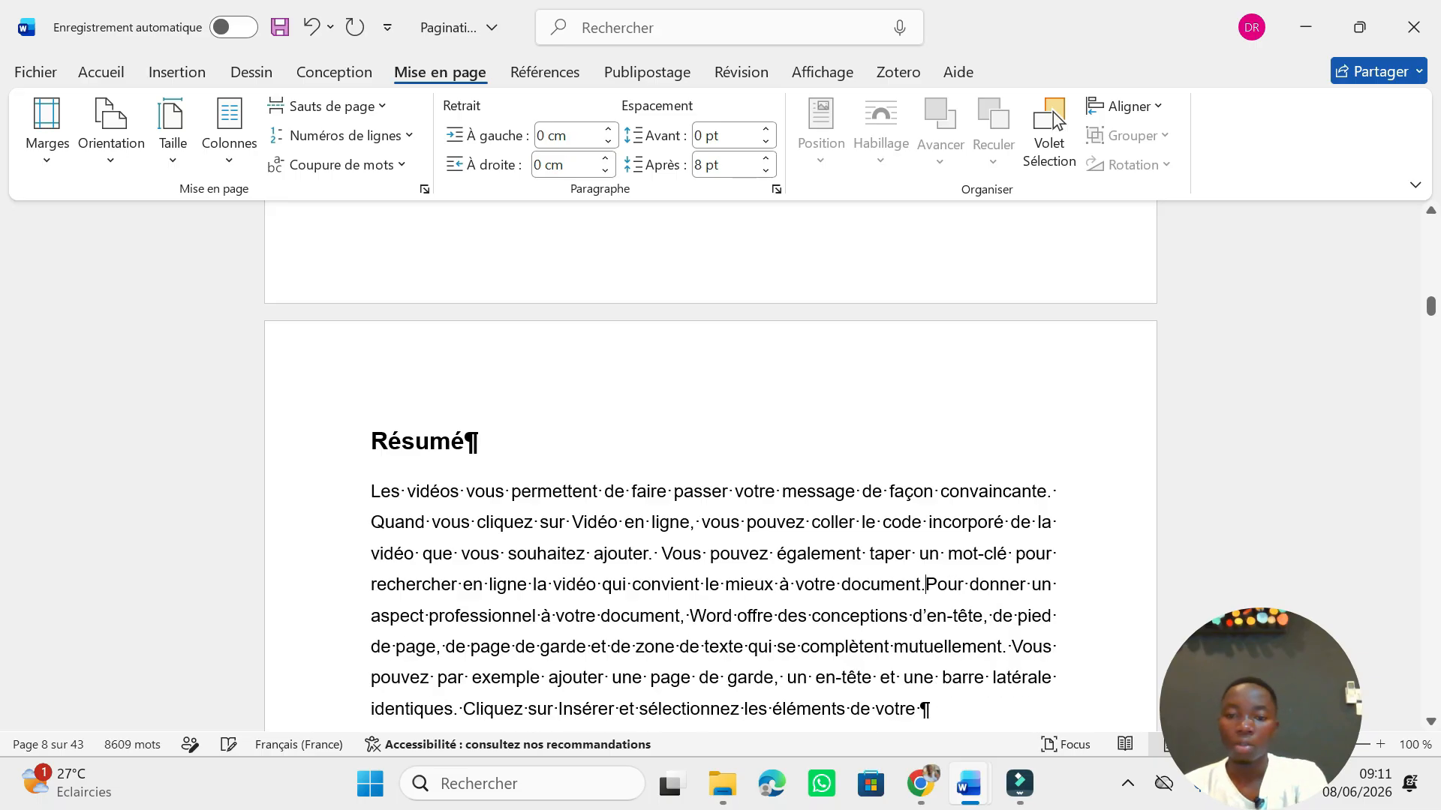
# Add the line "Mots clés :" below the Résumé text
pyautogui.scroll(-4, 713, 462)
pyautogui.click(394, 424)
pyautogui.write('Mots')
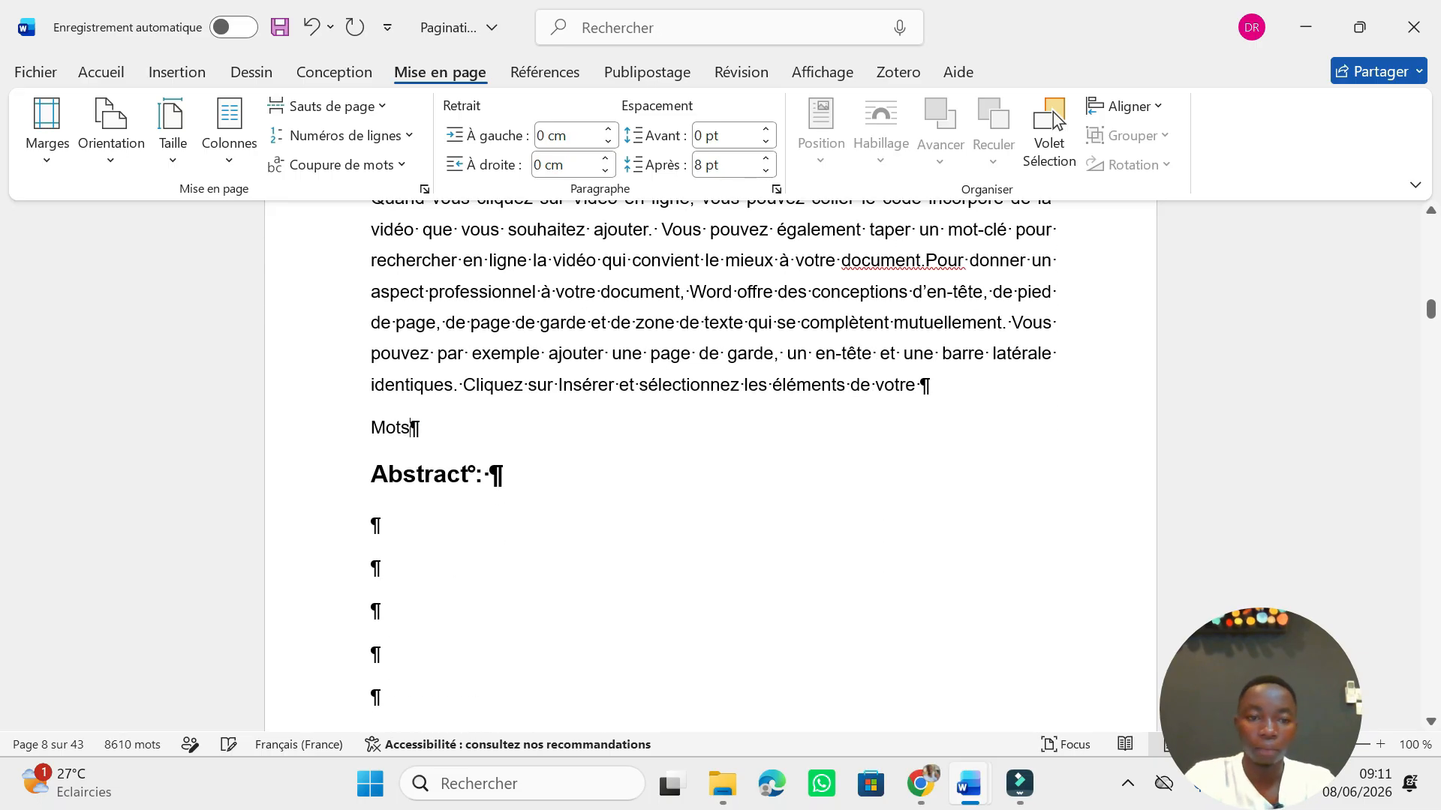
pyautogui.write(' clés ')
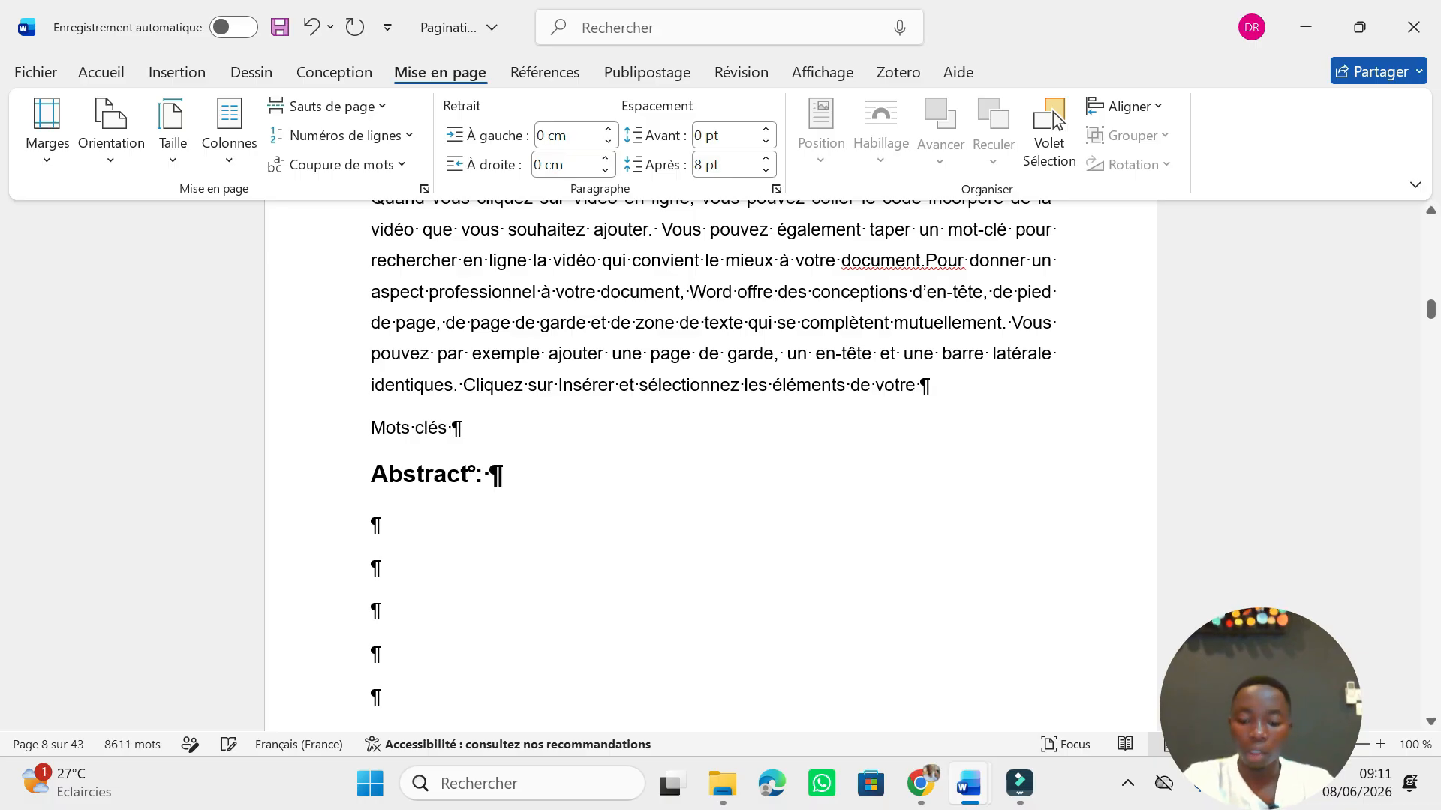
pyautogui.write(':')
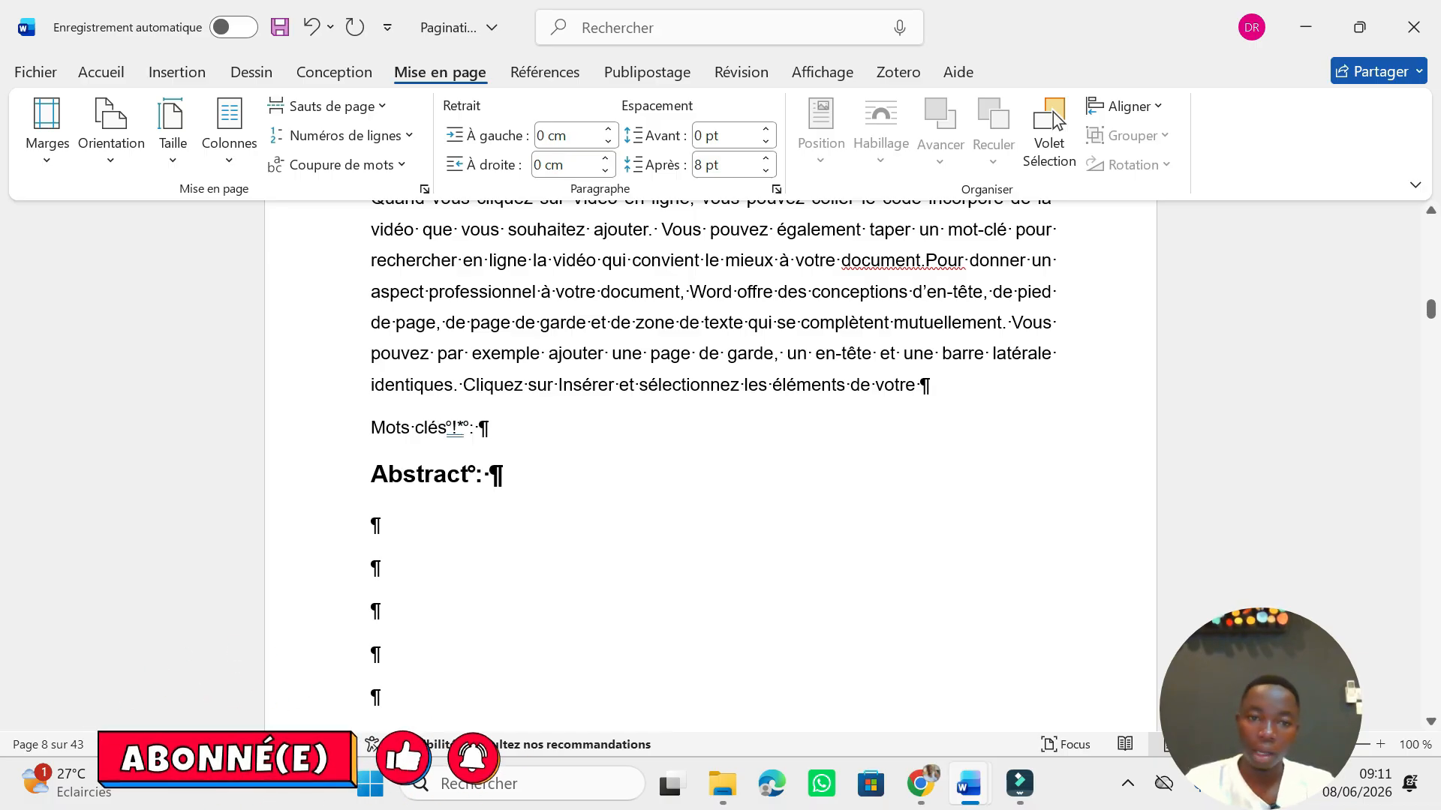
pyautogui.press('BackSpace')
pyautogui.press('BackSpace')
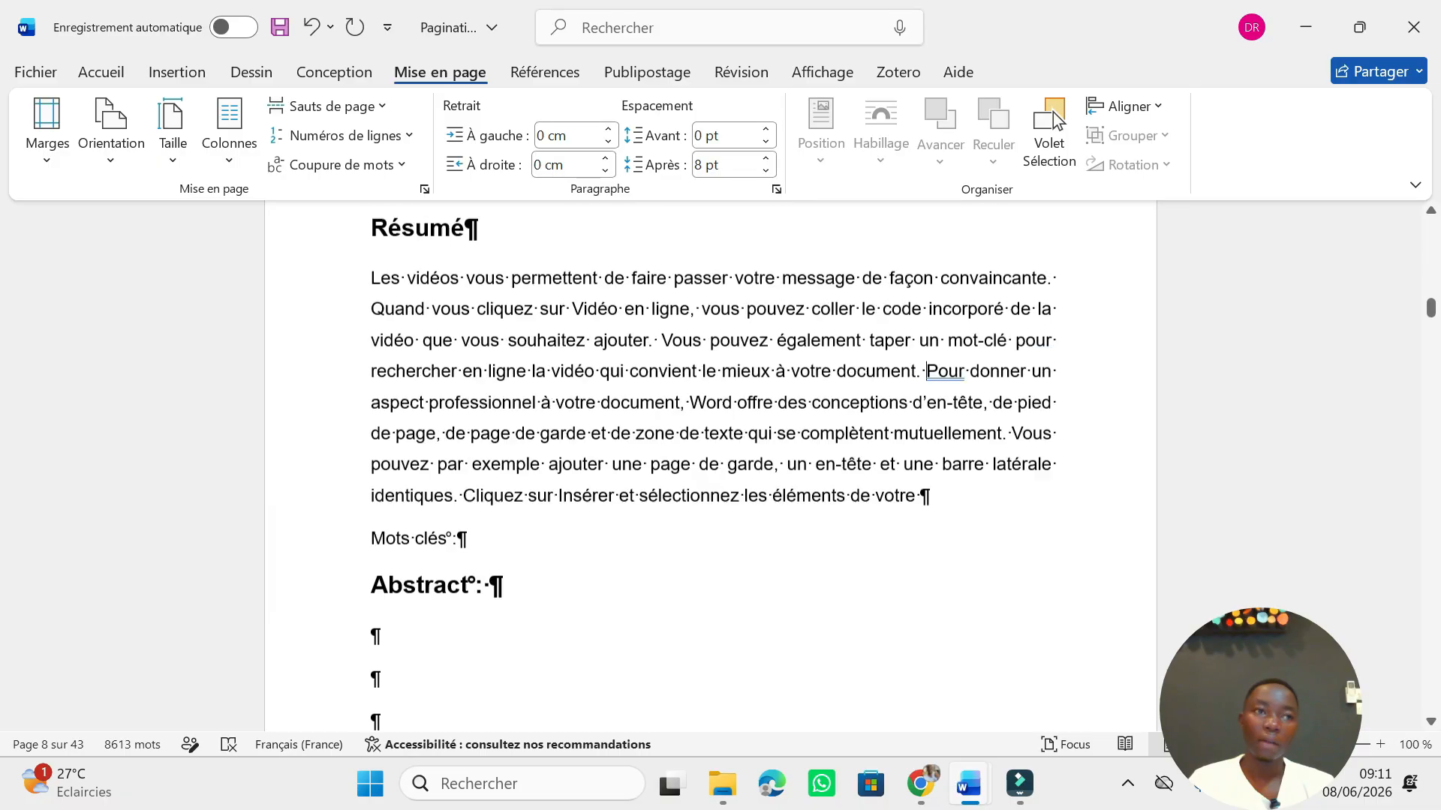
pyautogui.scroll(1, 713, 451)
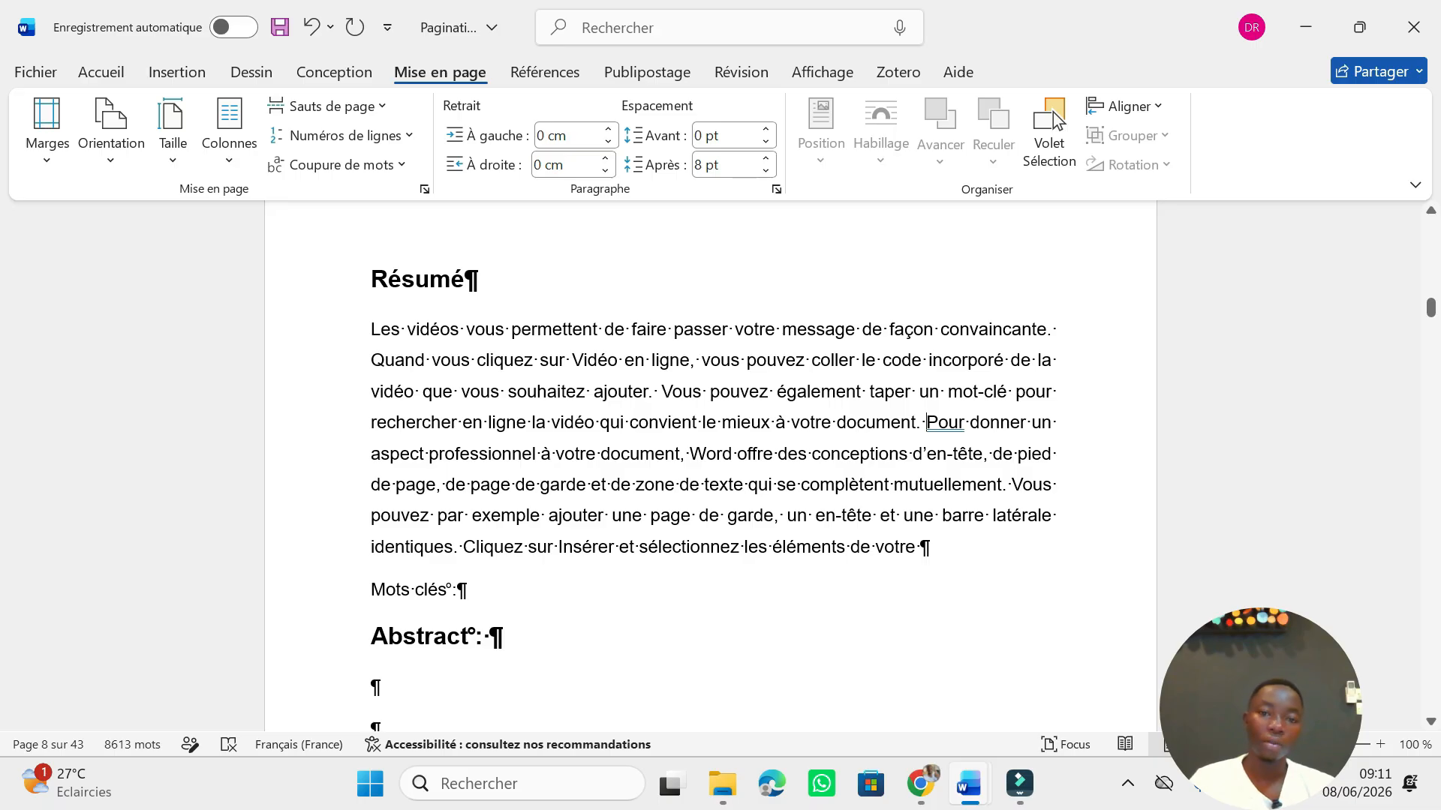
# Delete the empty paragraphs directly above the Introduction heading
pyautogui.scroll(-6, 713, 465)
pyautogui.scroll(-10, 713, 465)
pyautogui.scroll(4, 344, 364)
pyautogui.click(374, 364)
pyautogui.press('Delete')
pyautogui.press('Delete')
pyautogui.press('Delete')
pyautogui.press('Delete')
pyautogui.press('Delete')
pyautogui.press('Delete')
pyautogui.press('Delete')
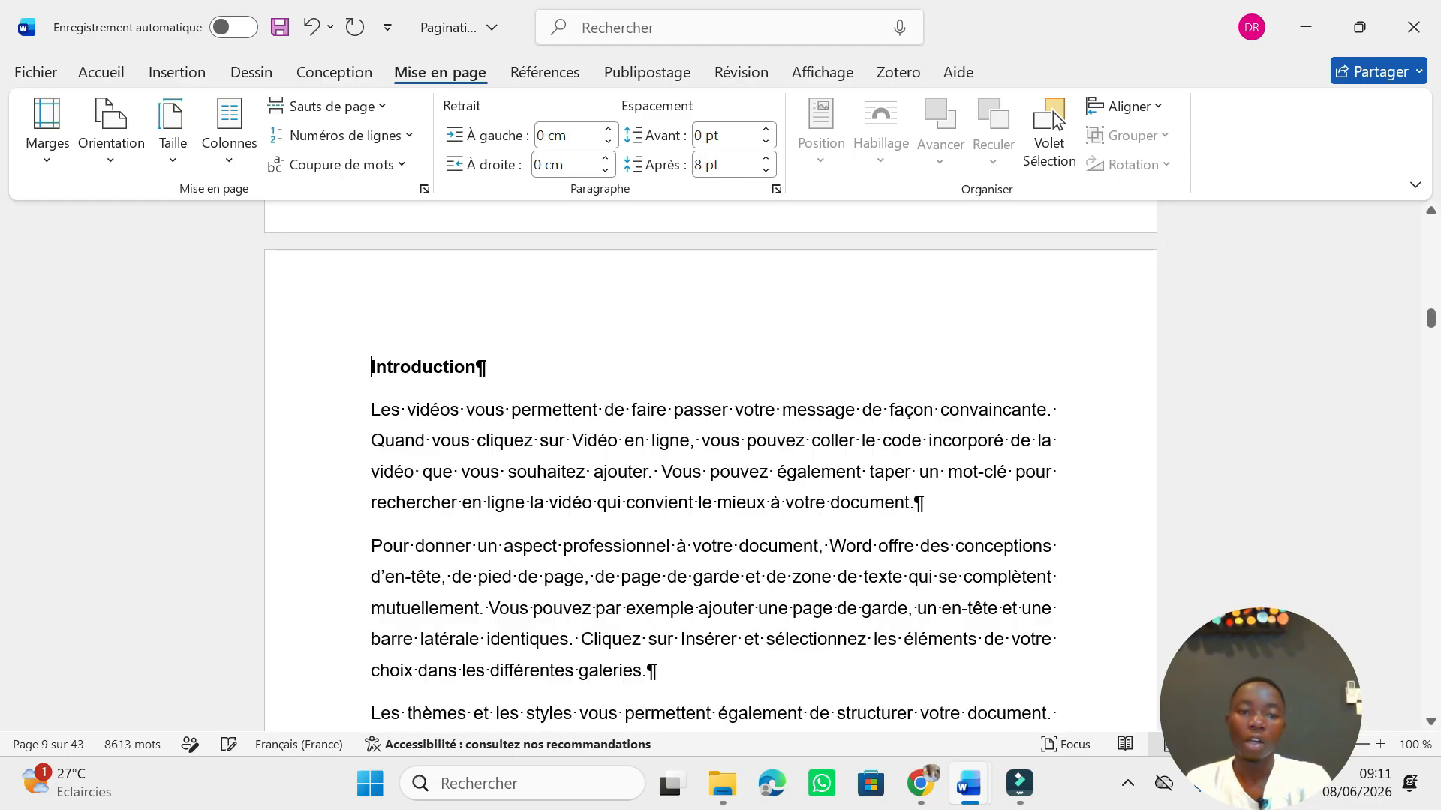
# Insert a next-page section break at the end of the Abstract page and delete the empty paragraph above the Introduction heading
pyautogui.scroll(6, 390, 508)
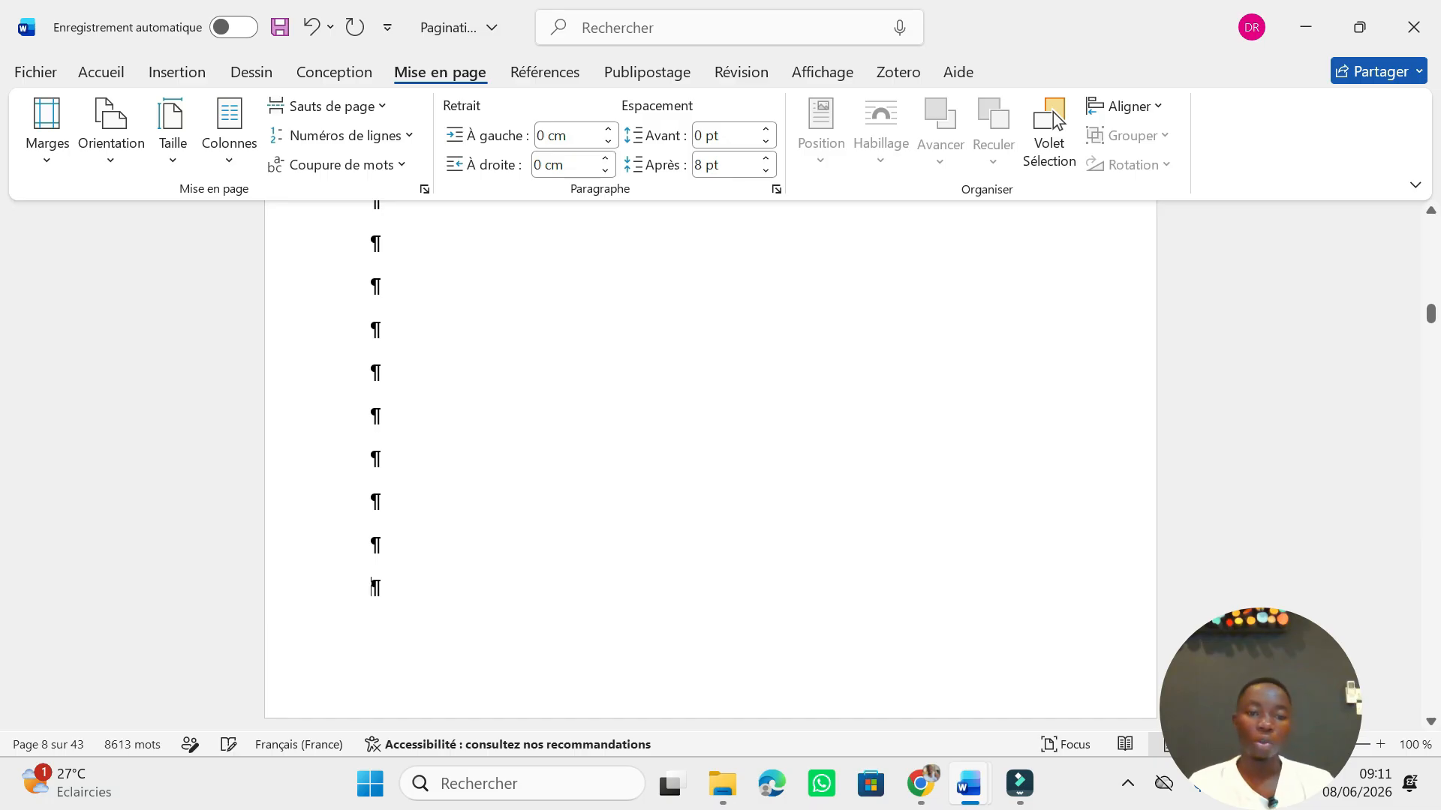
pyautogui.click(372, 106)
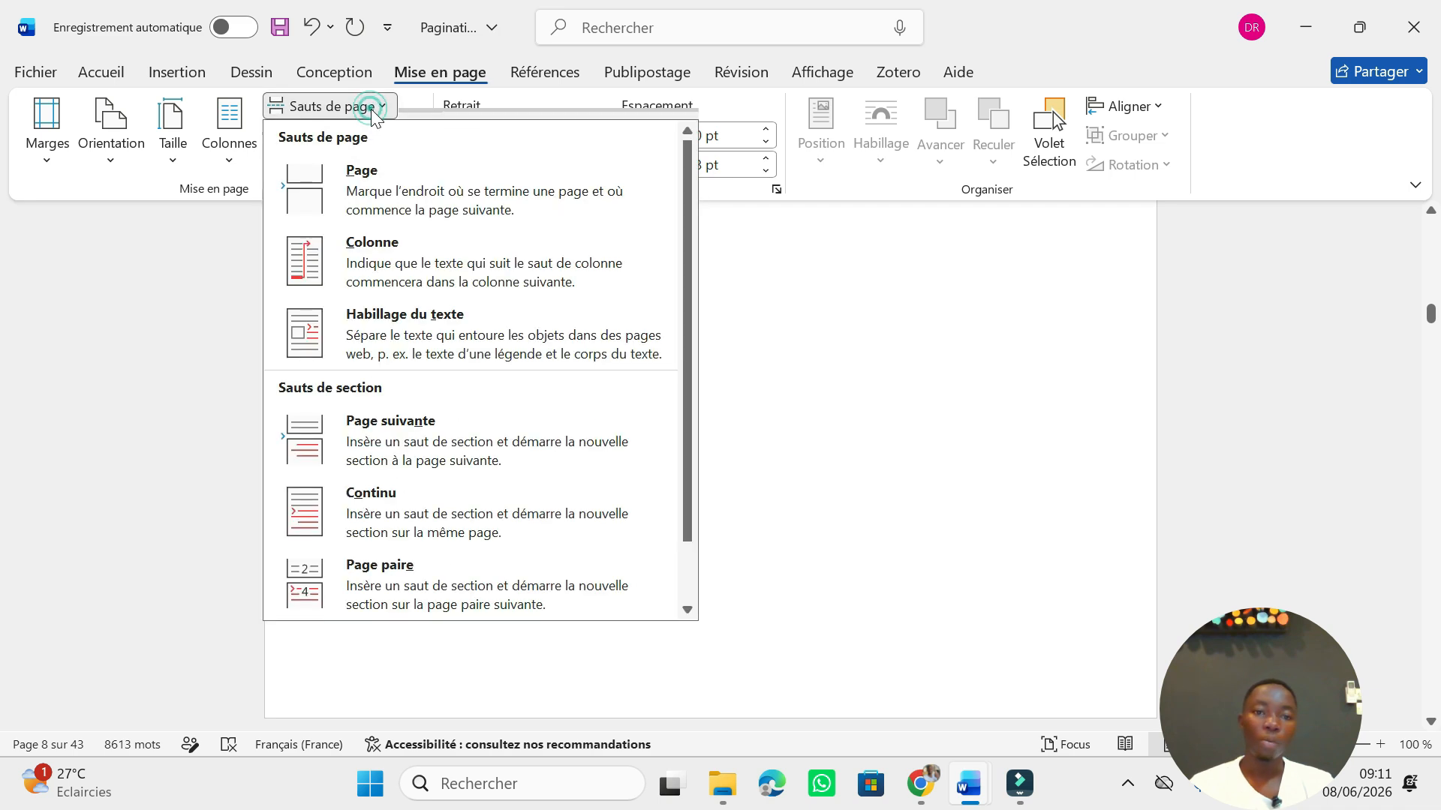
pyautogui.click(394, 422)
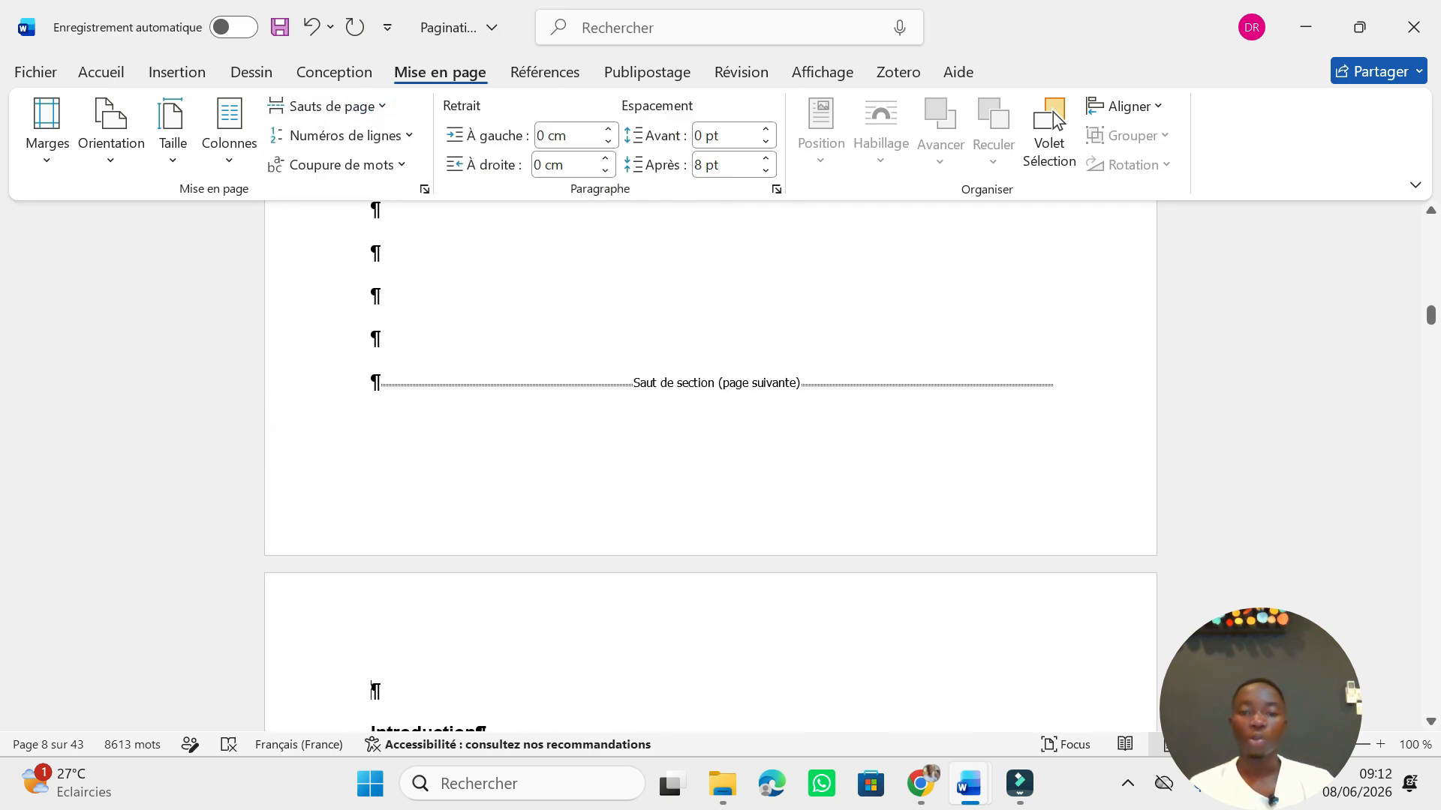
pyautogui.press('Delete')
# Review the section break between the Résumé and Abstract page and the Introduction
pyautogui.scroll(5, 711, 465)
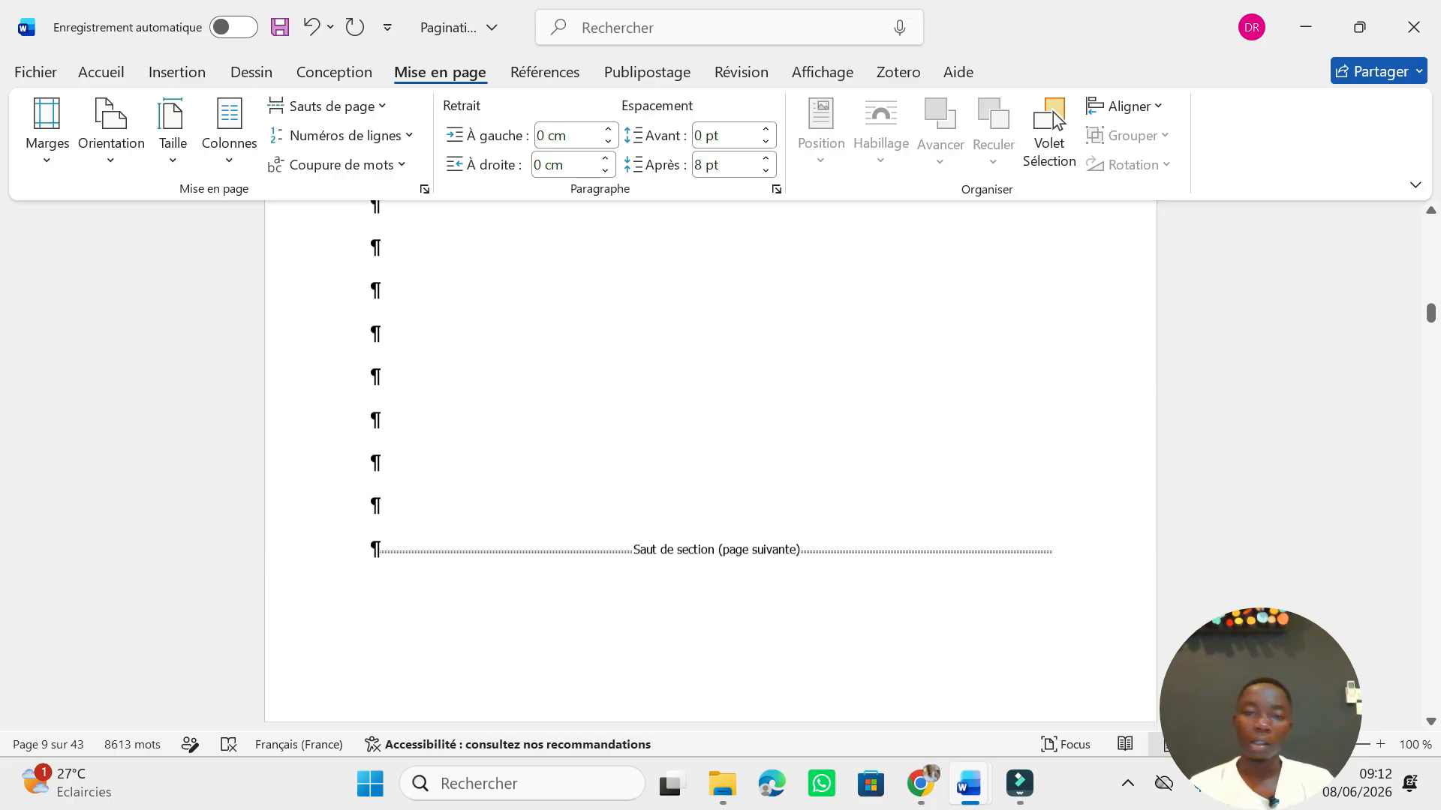
pyautogui.scroll(-4, 710, 465)
pyautogui.scroll(4, 710, 466)
pyautogui.scroll(-1, 710, 466)
pyautogui.scroll(4, 710, 465)
pyautogui.scroll(3, 781, 429)
pyautogui.scroll(-9, 782, 429)
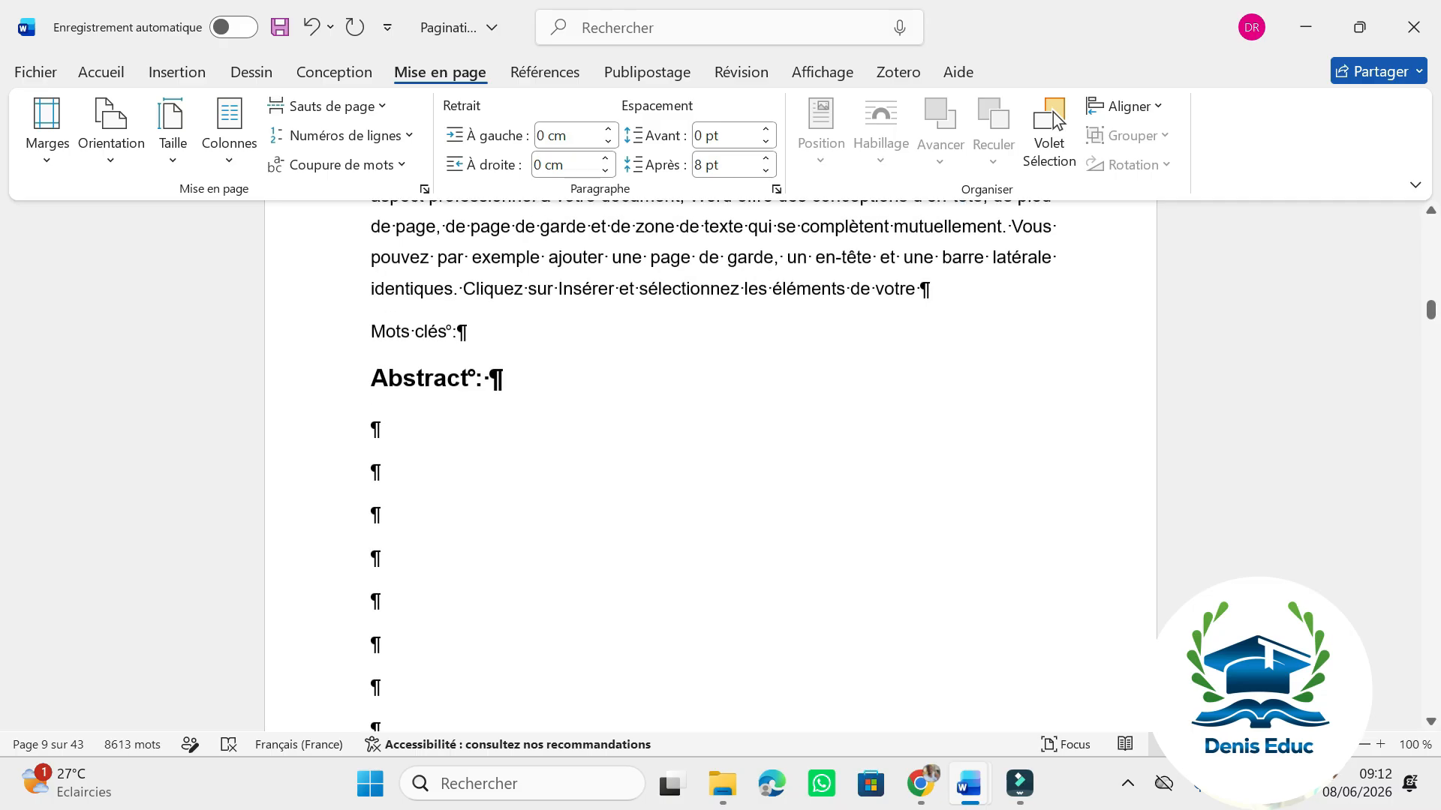
pyautogui.scroll(-3, 781, 429)
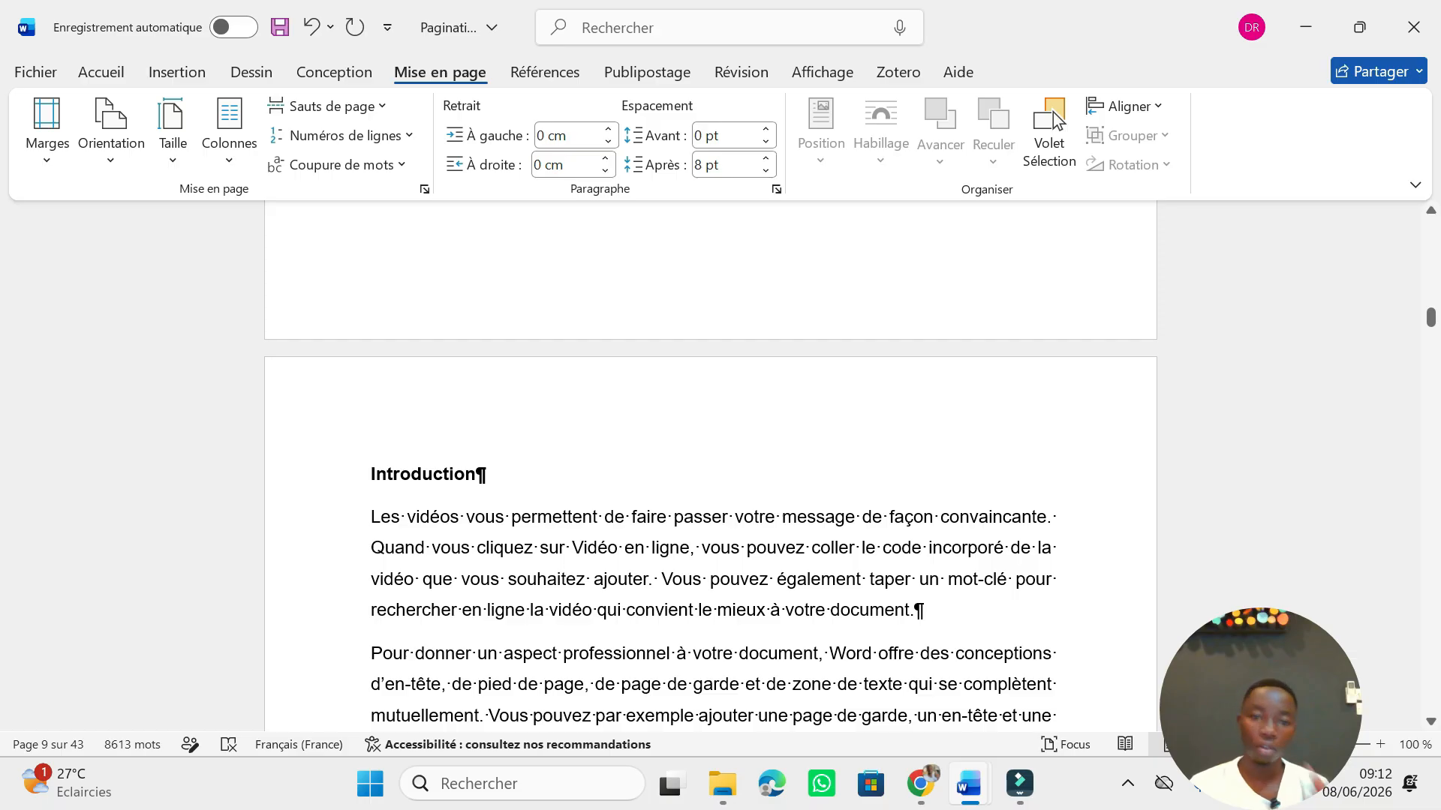
pyautogui.scroll(4, 1428, 400)
pyautogui.scroll(-1, 1428, 400)
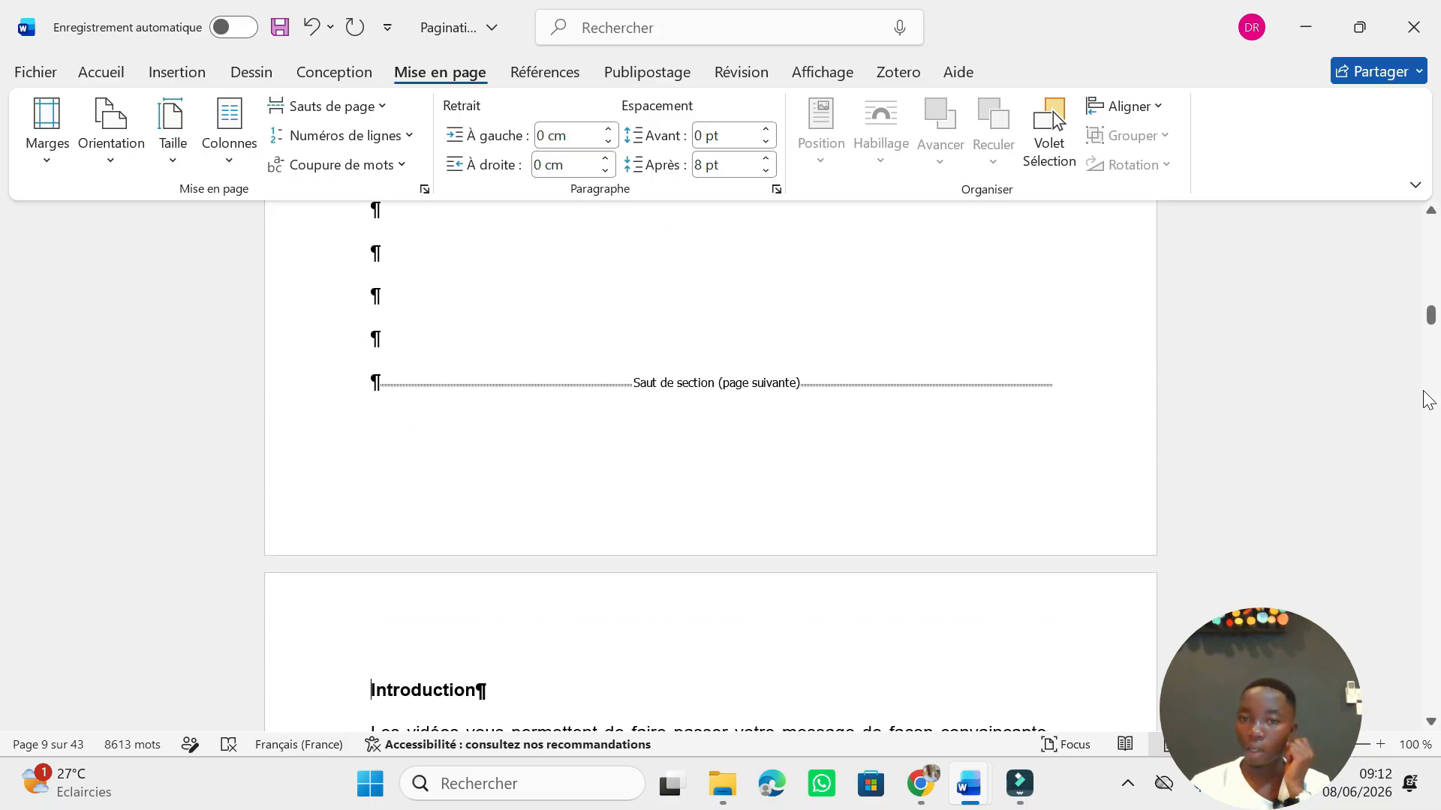
# Insert a next-page section break below the last bibliography reference
pyautogui.moveTo(1434, 324); pyautogui.dragTo(1434, 673)
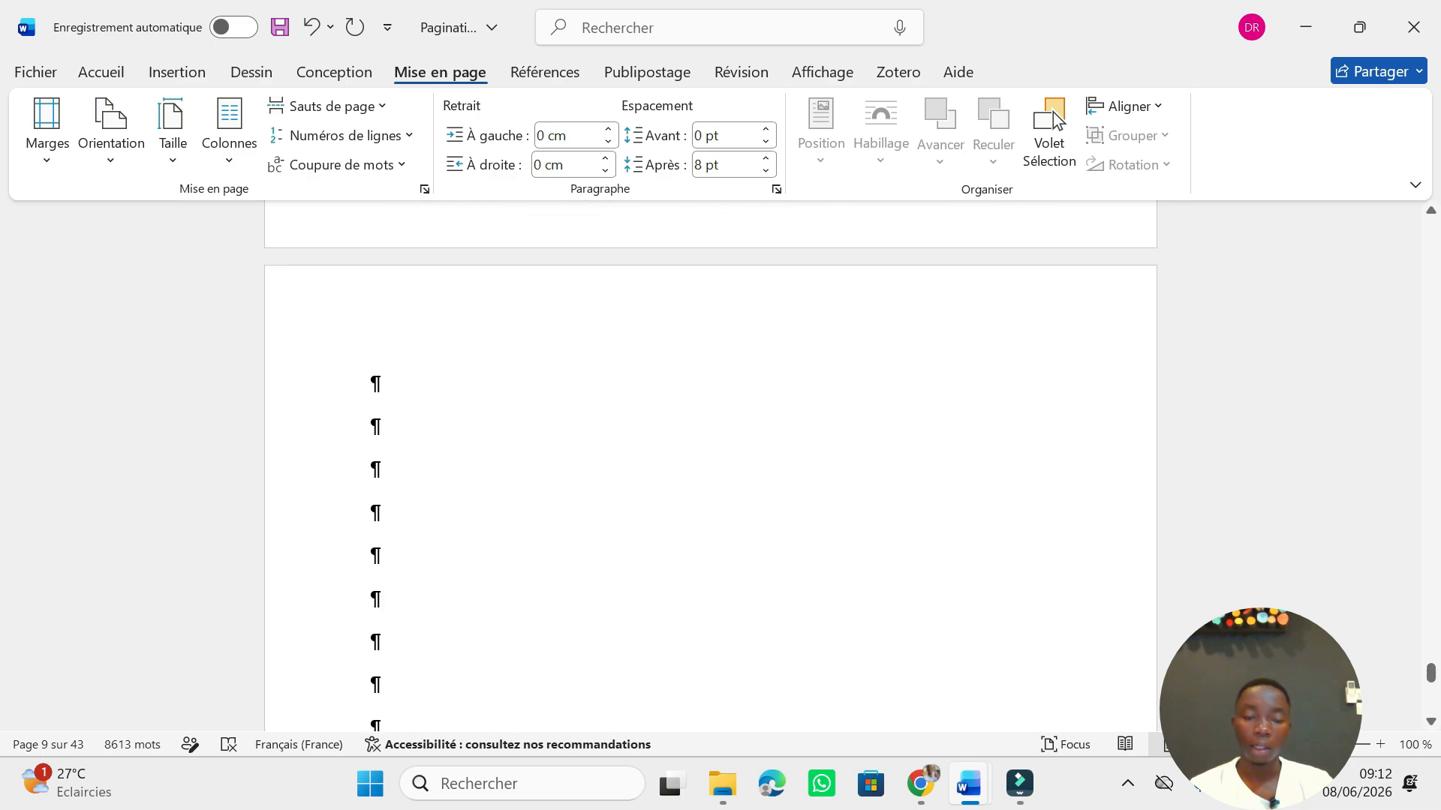
pyautogui.scroll(7, 709, 465)
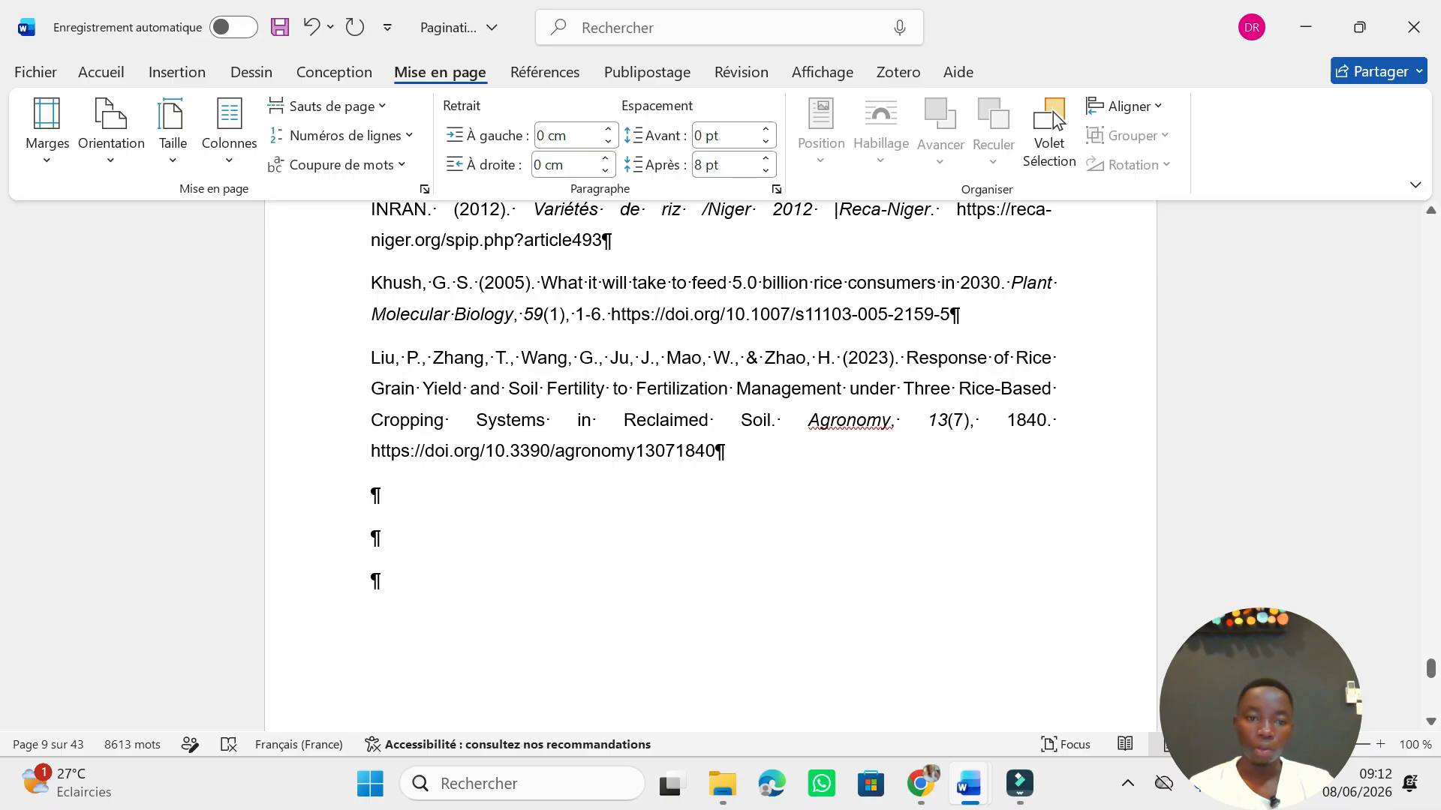
pyautogui.scroll(-3, 710, 440)
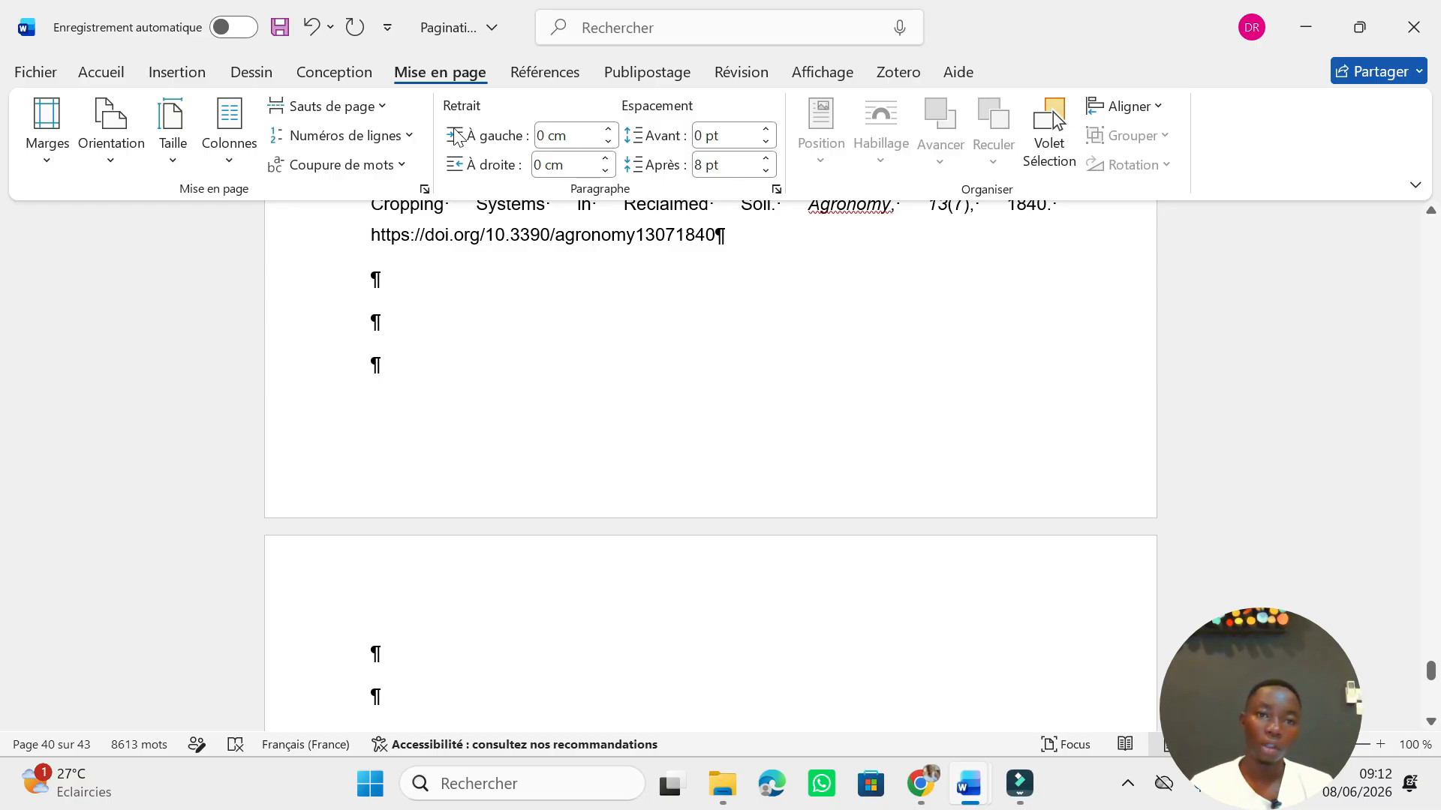
pyautogui.click(381, 107)
pyautogui.click(452, 426)
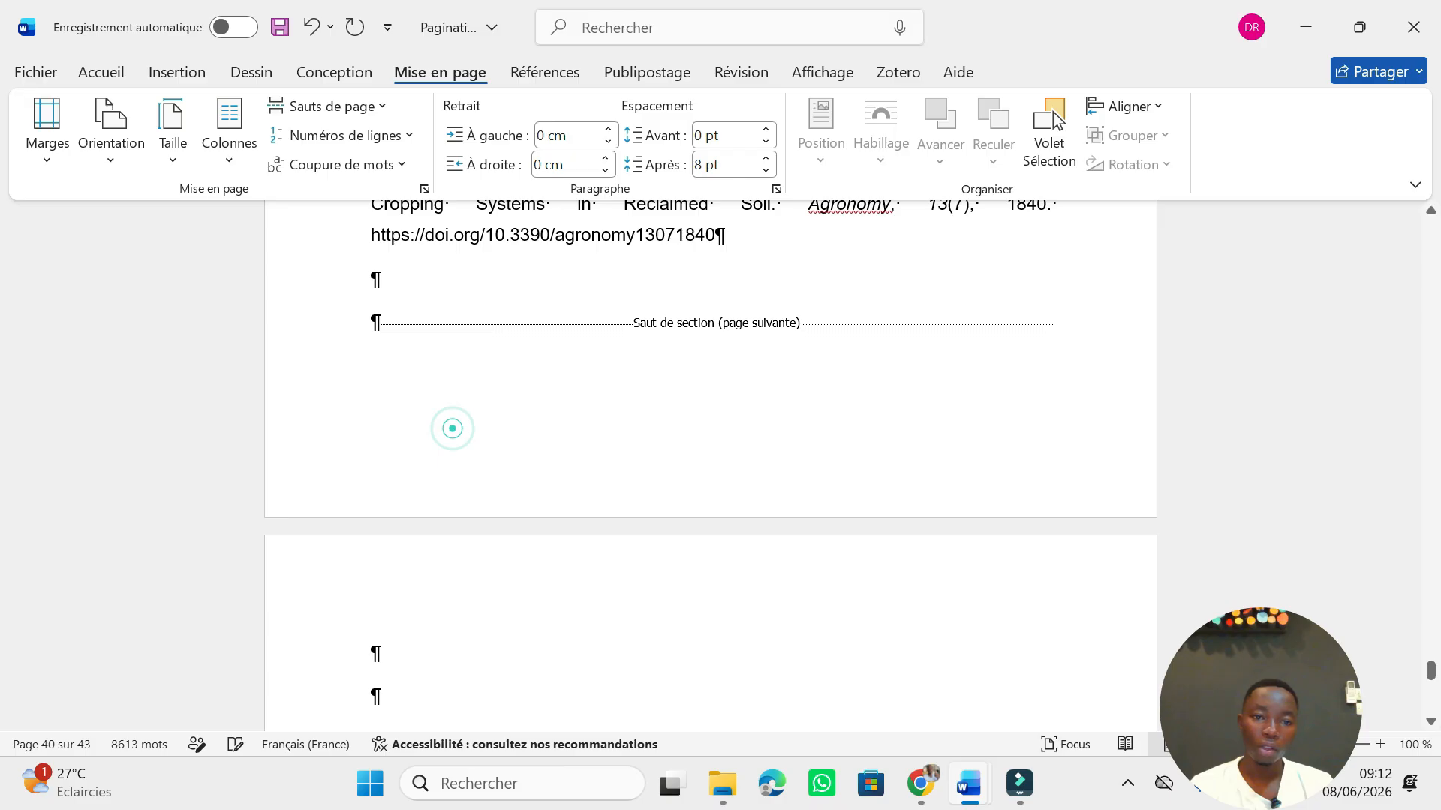
# Examine the pages following the bibliography, from the Annexes heading to the first annex table
pyautogui.scroll(-6, 444, 504)
pyautogui.scroll(-5, 710, 465)
pyautogui.scroll(5, 710, 466)
pyautogui.scroll(3, 710, 465)
pyautogui.scroll(-4, 710, 465)
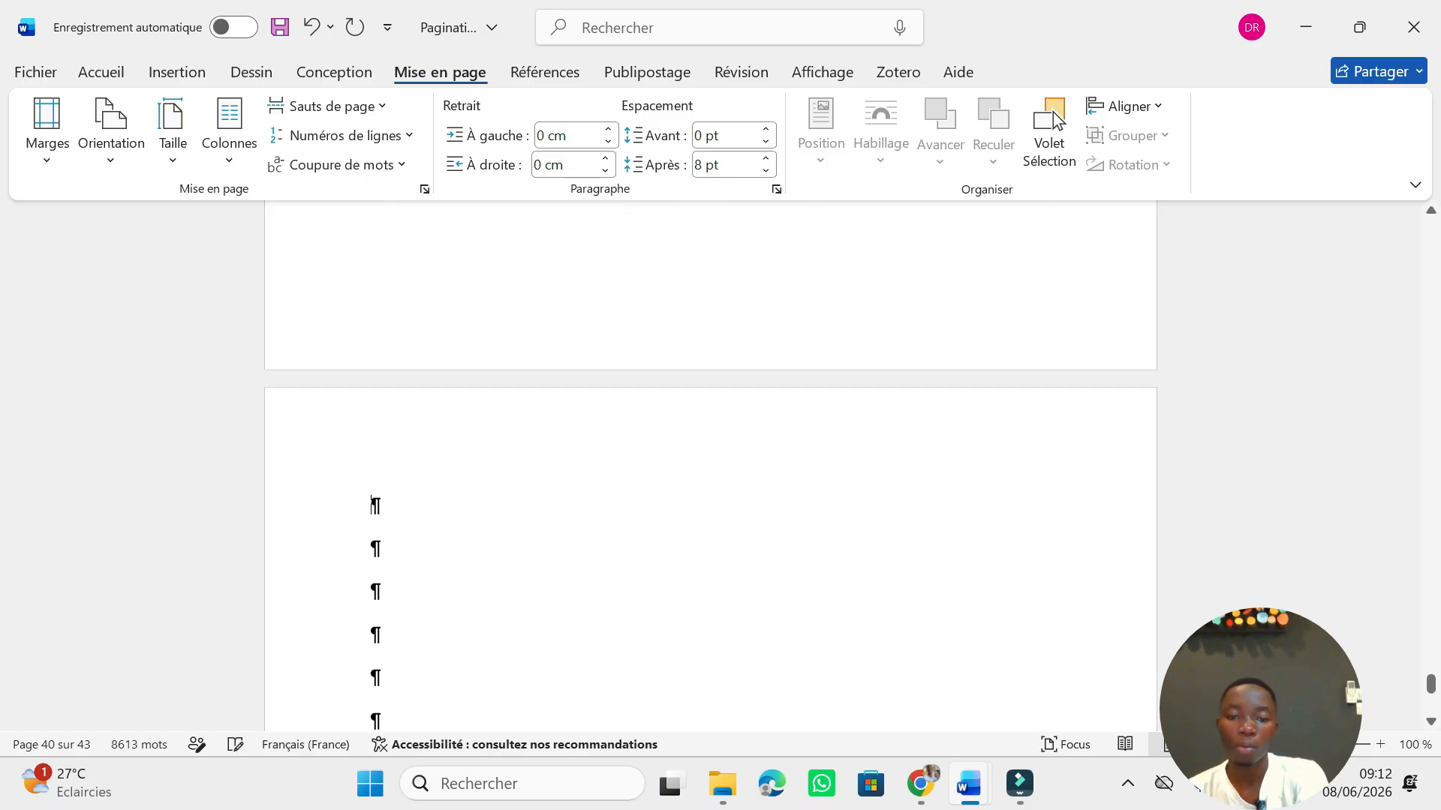
pyautogui.scroll(-6, 710, 465)
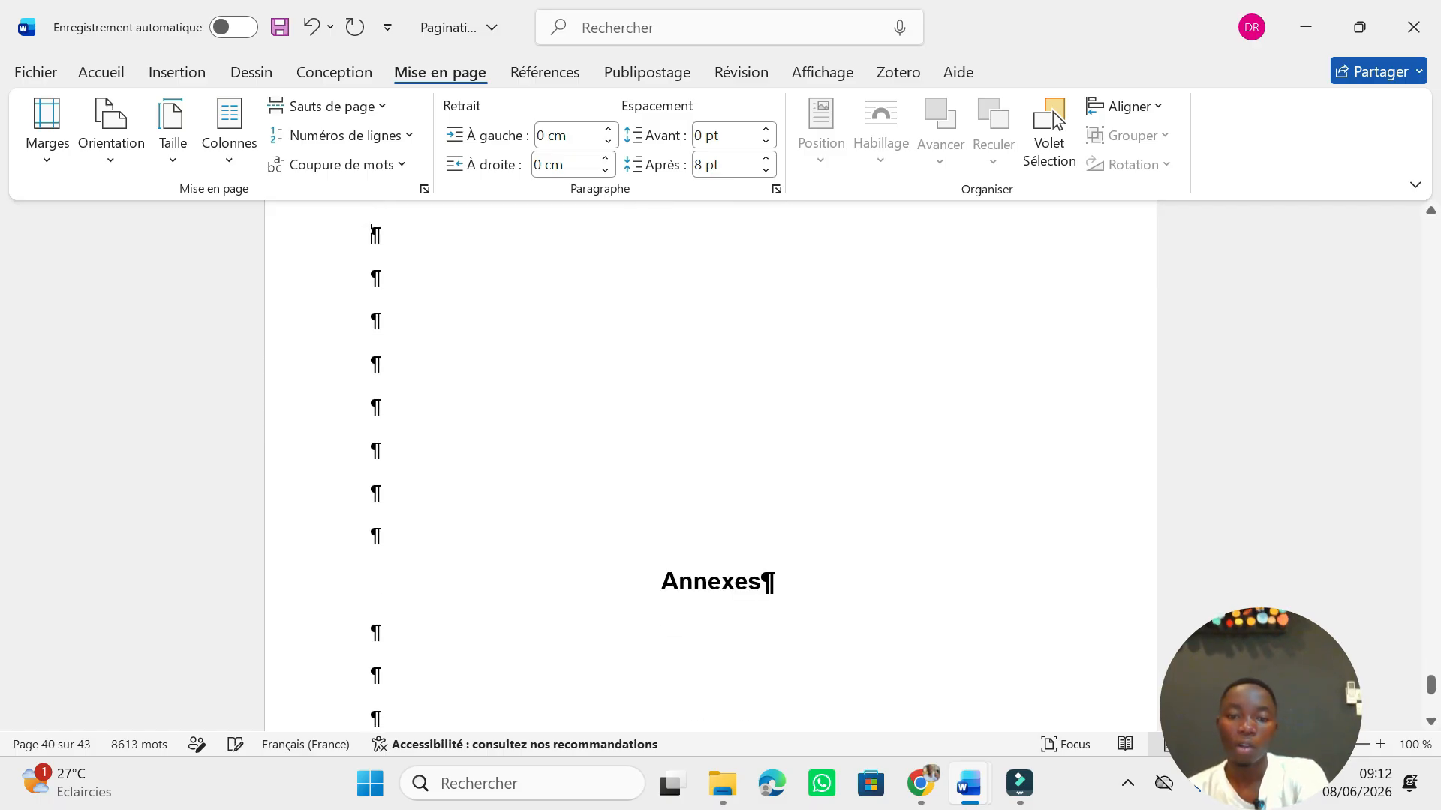
pyautogui.scroll(-2, 634, 624)
pyautogui.scroll(5, 633, 624)
pyautogui.scroll(-1, 633, 623)
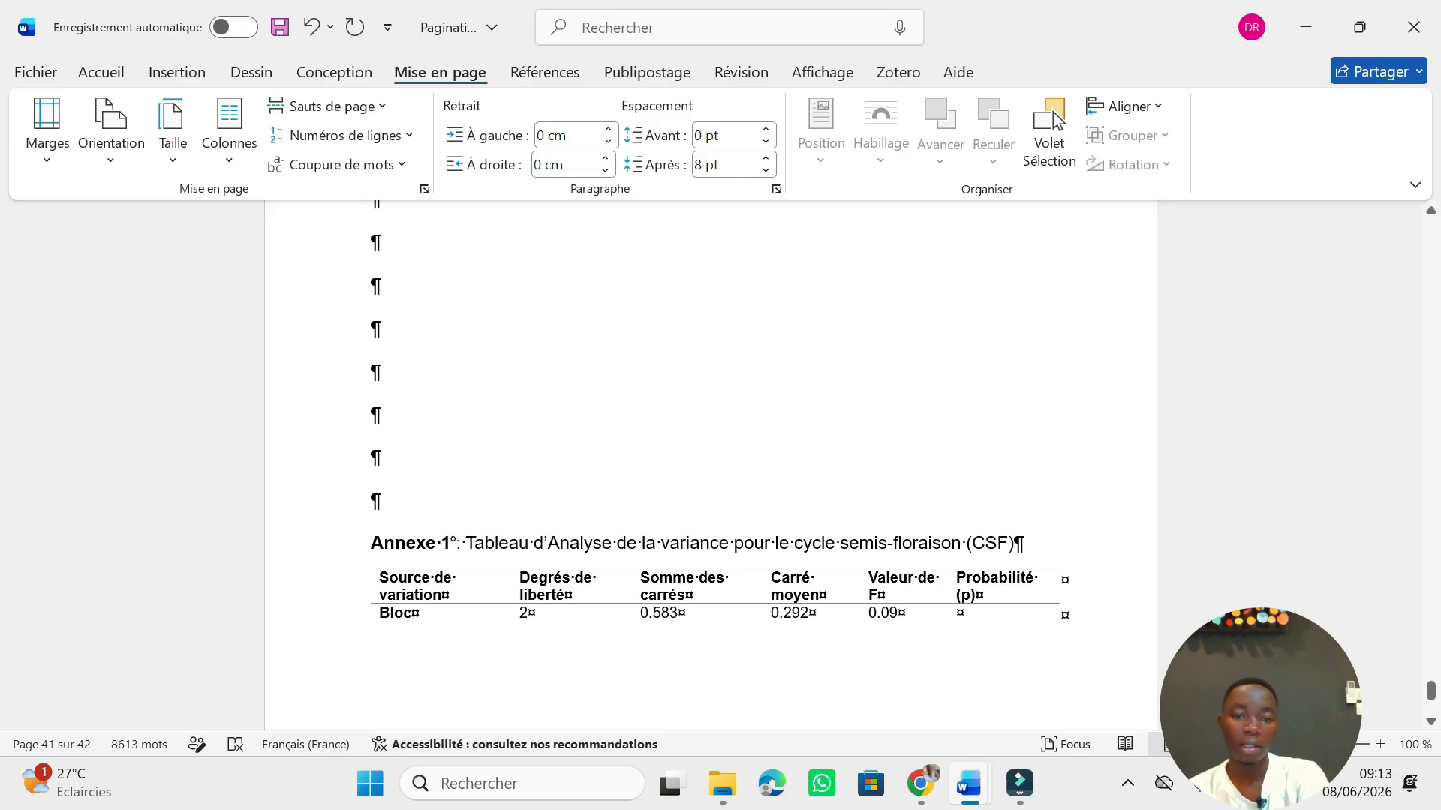
# Undo the last two deletions of empty paragraphs above the Annexe 1 caption
pyautogui.hotkey('ctrl', 'z')
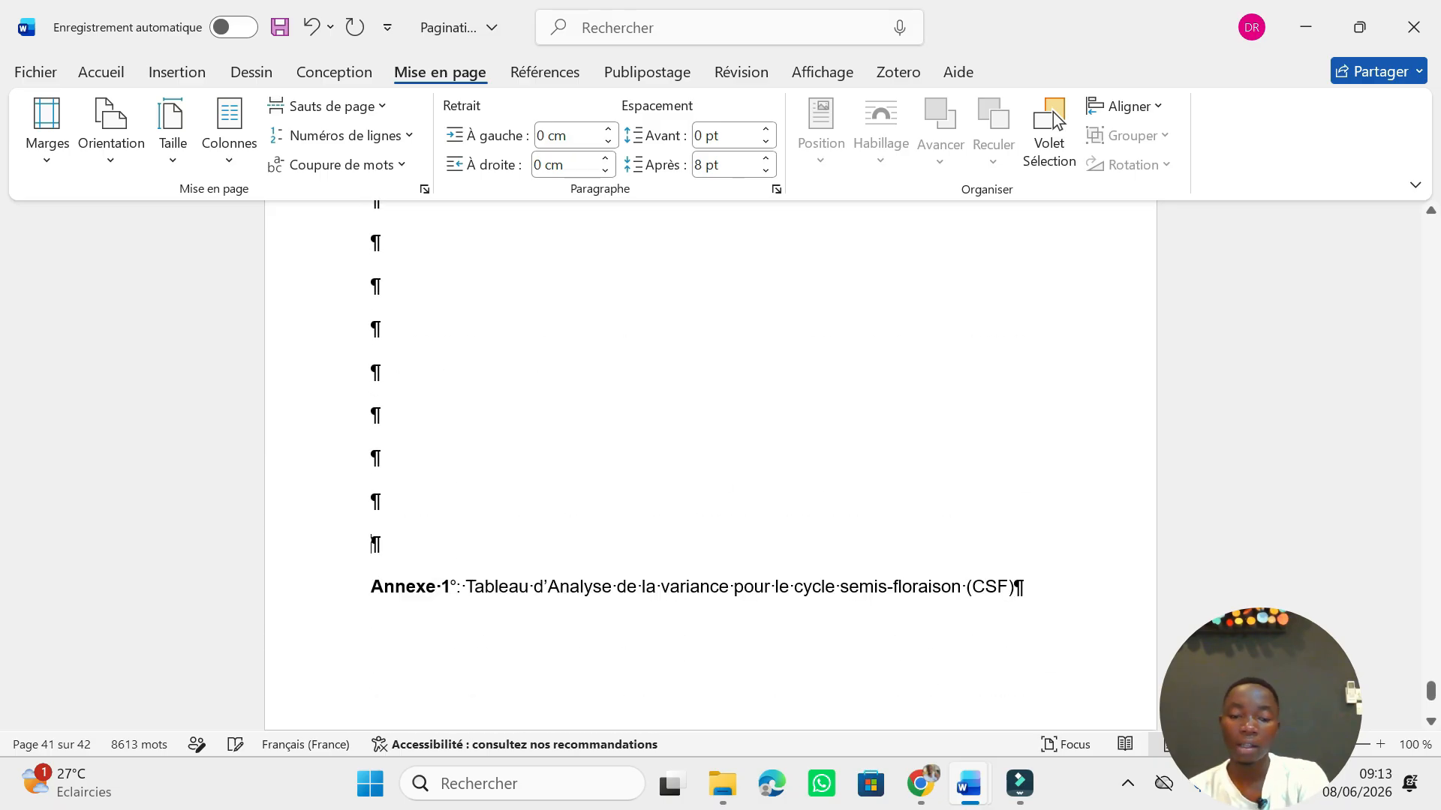
pyautogui.hotkey('ctrl', 'z')
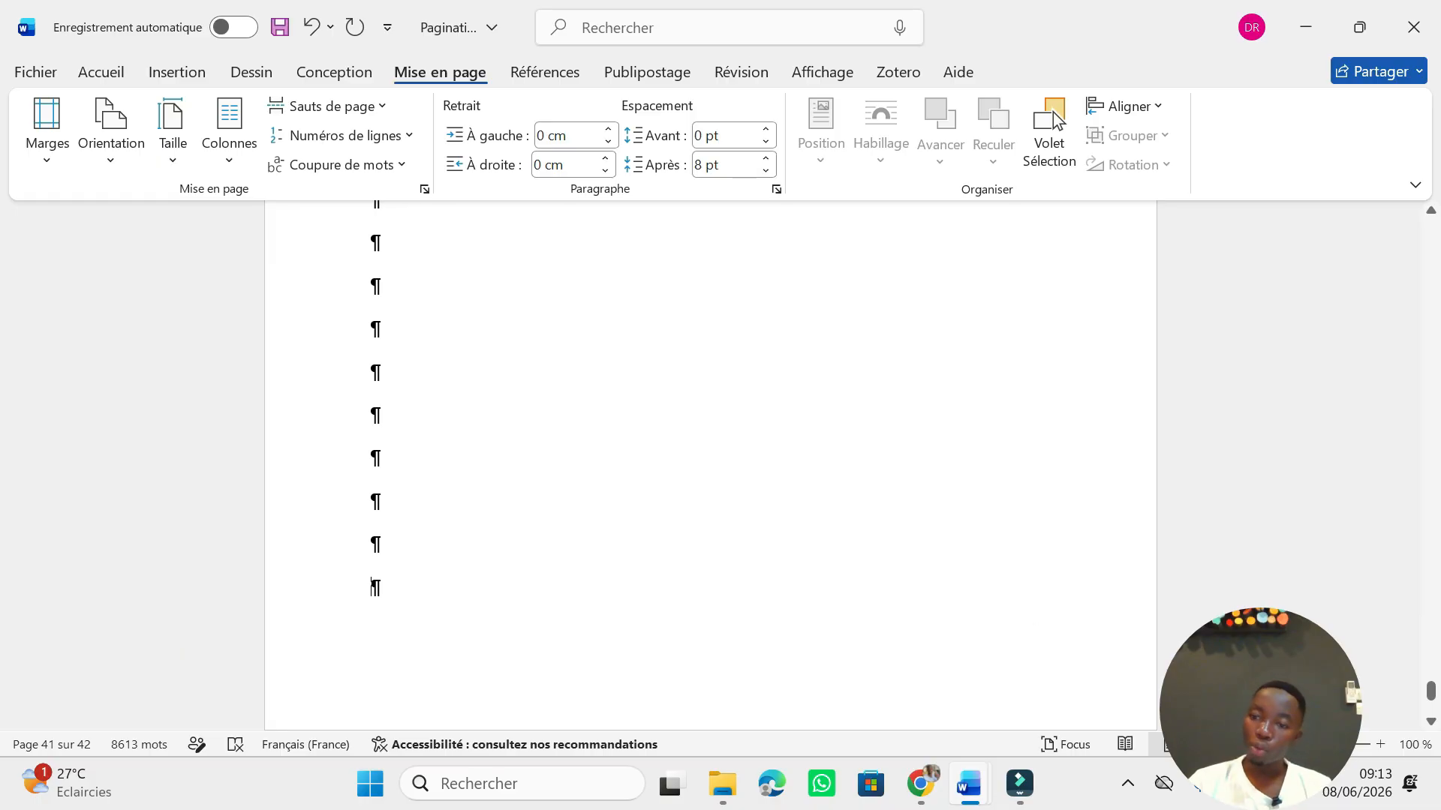
# Open the Section 2 footer for editing at the end of the DÉDICACE page
pyautogui.moveTo(1437, 697); pyautogui.dragTo(1431, 229)
pyautogui.scroll(-12, 710, 466)
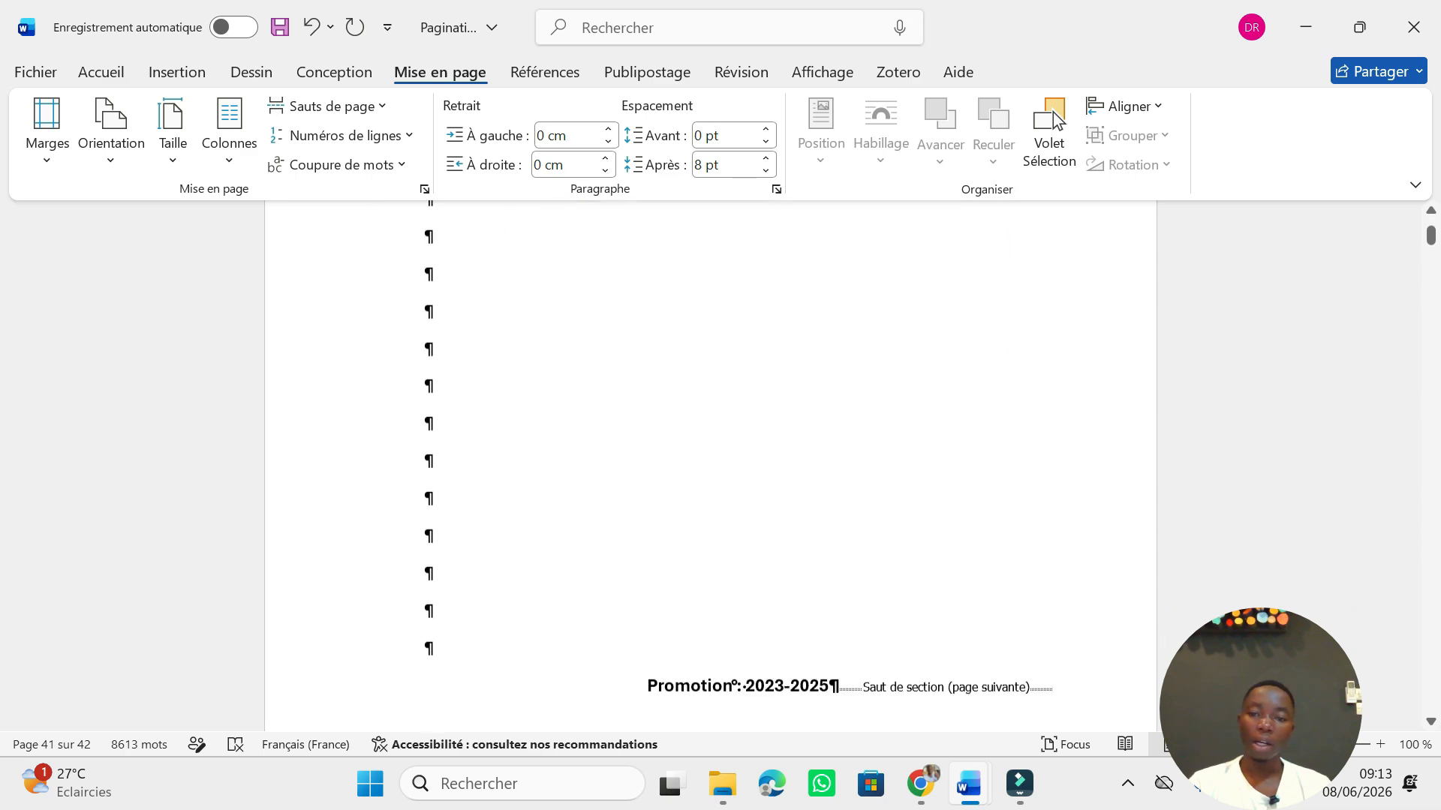
pyautogui.scroll(-10, 710, 465)
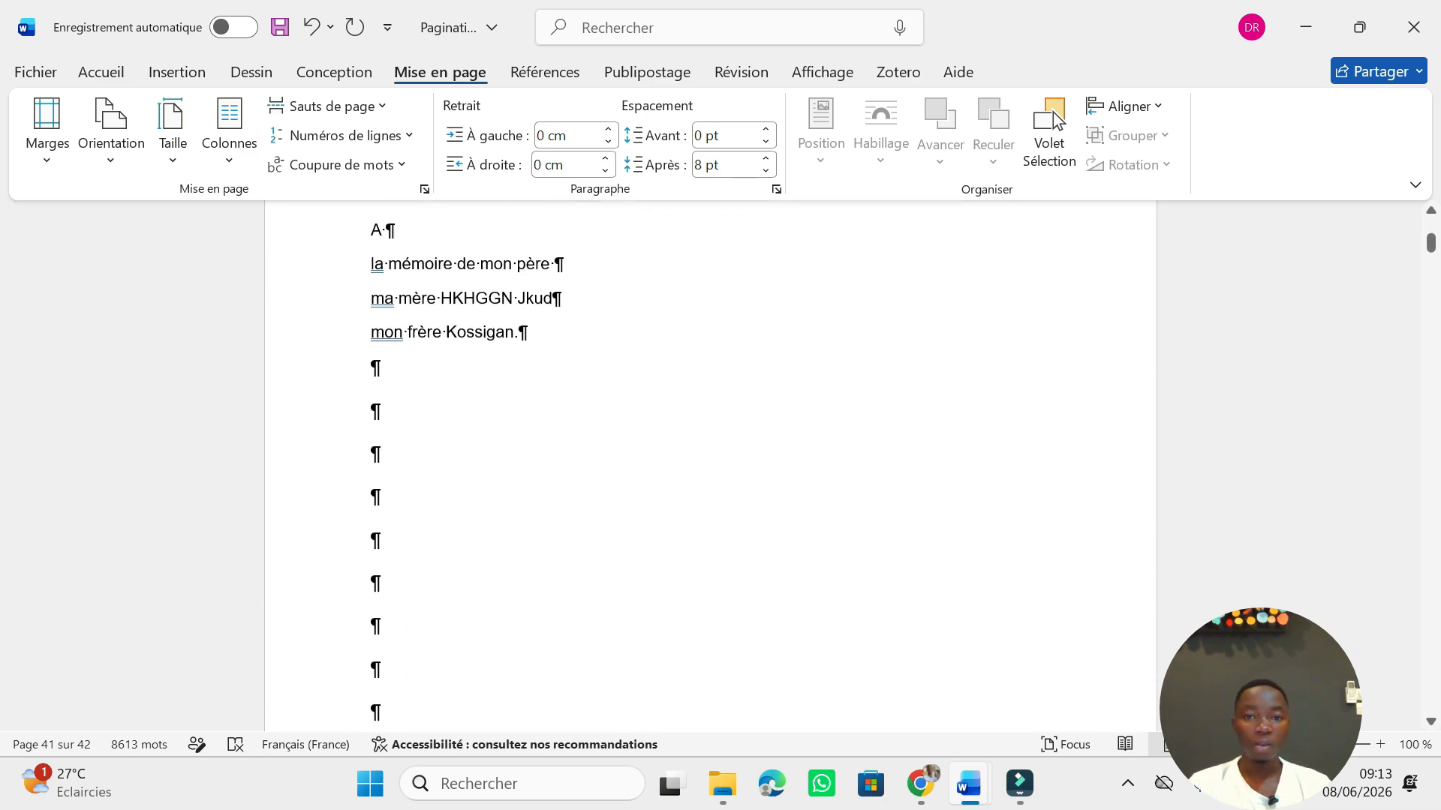
pyautogui.scroll(-5, 710, 469)
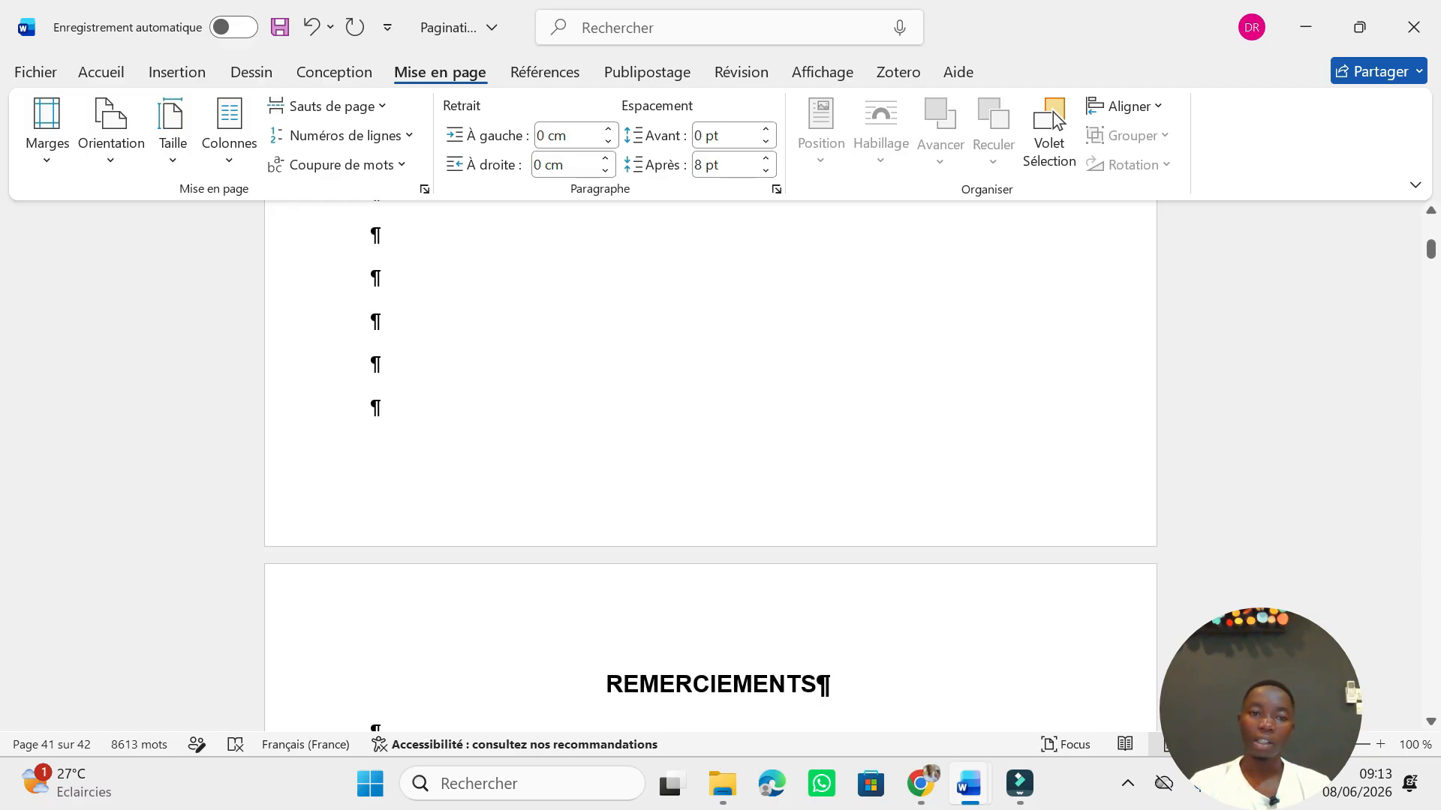
pyautogui.click(921, 498)
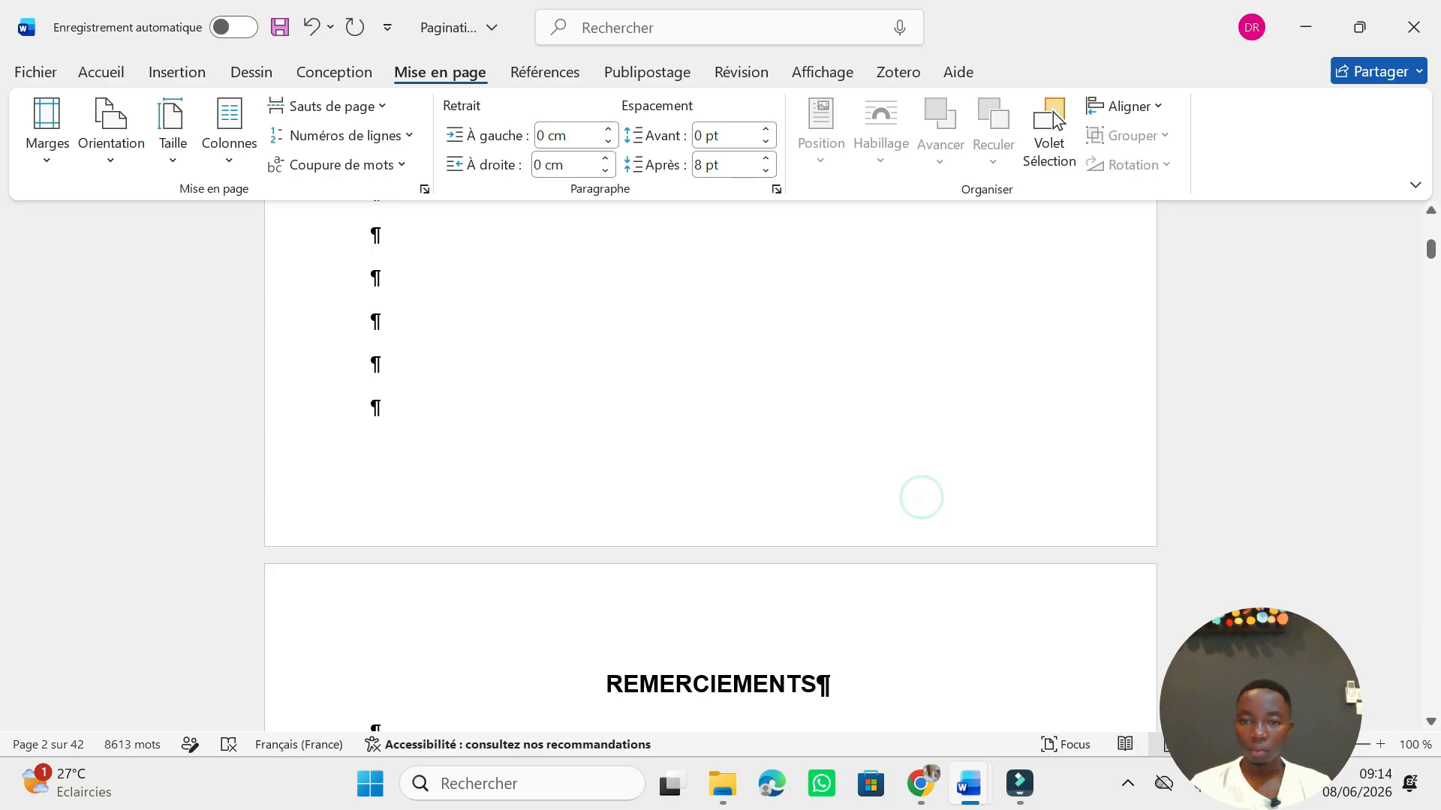
pyautogui.doubleClick(1016, 508)
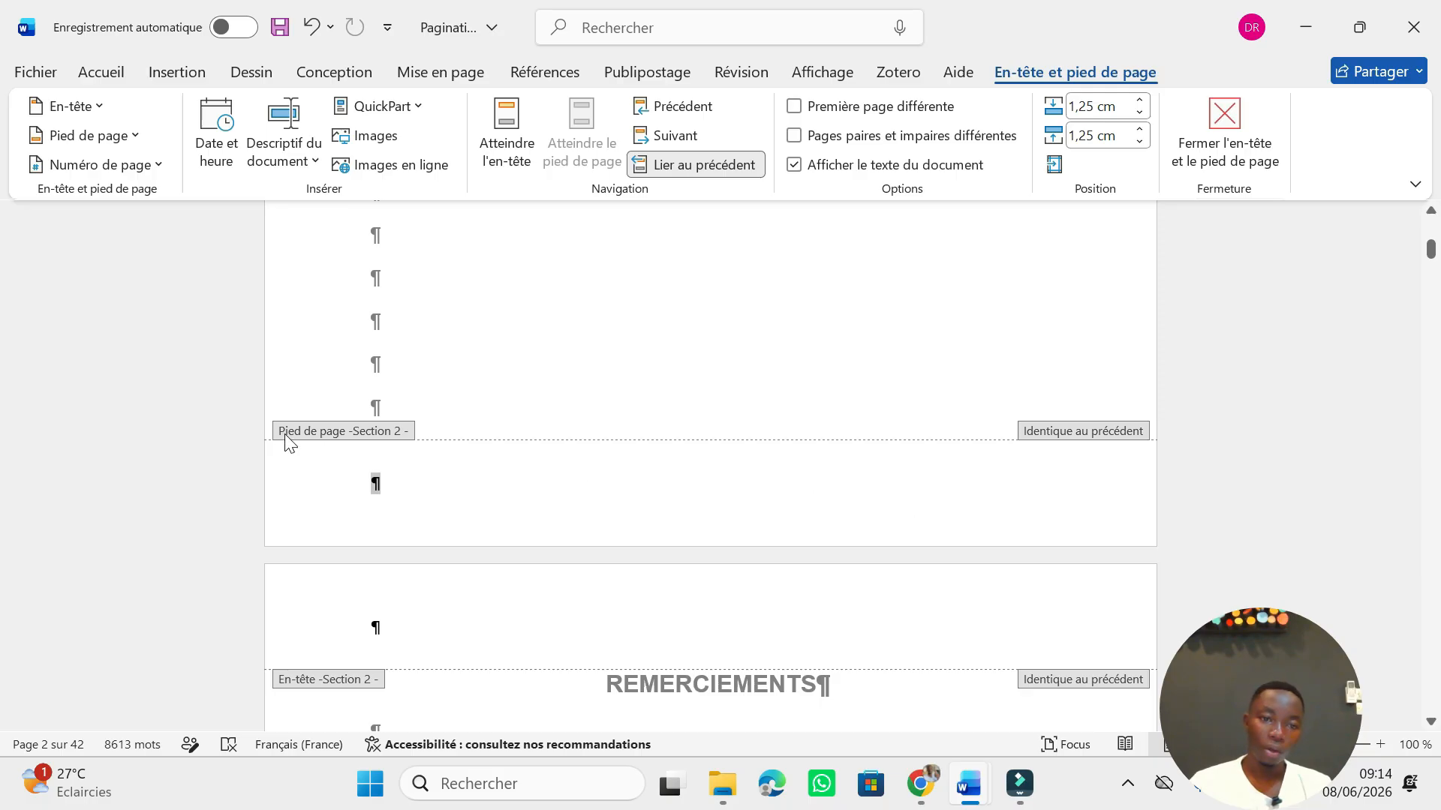
# Examine the header and footer section labels and link indicators from the cover page to the REMERCIEMENTS page
pyautogui.scroll(2, 448, 537)
pyautogui.scroll(-5, 448, 556)
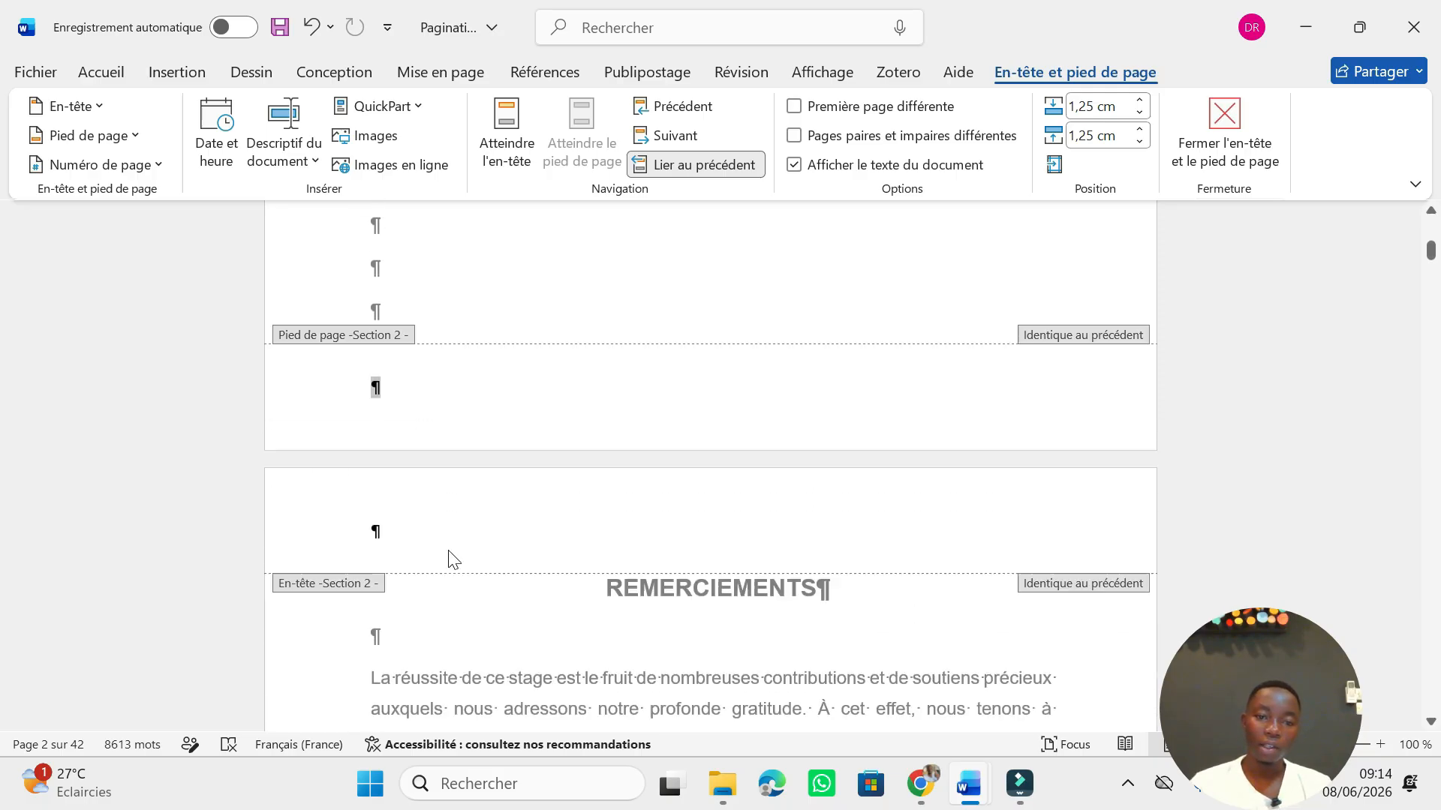
pyautogui.scroll(3, 450, 540)
pyautogui.scroll(10, 465, 525)
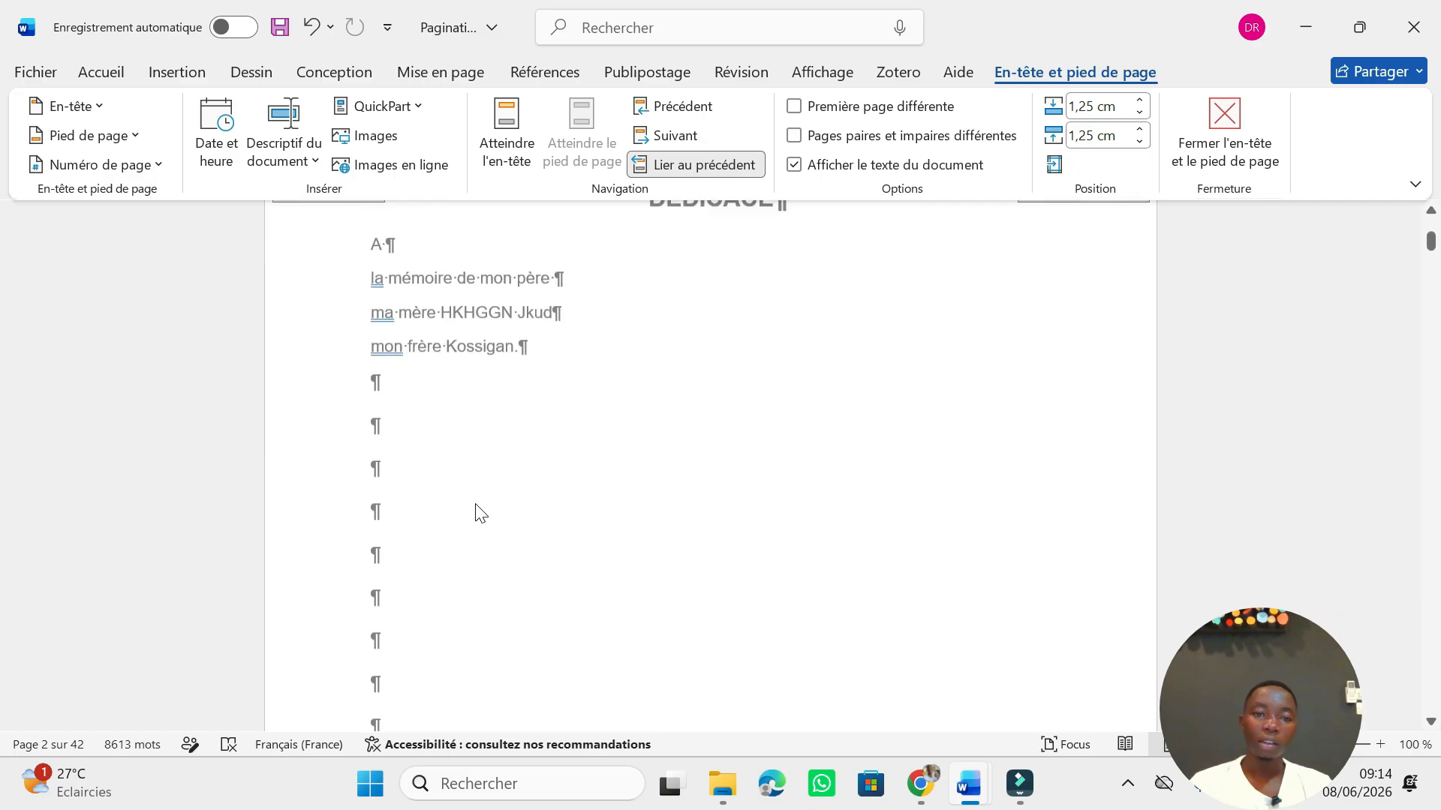
pyautogui.scroll(-8, 717, 526)
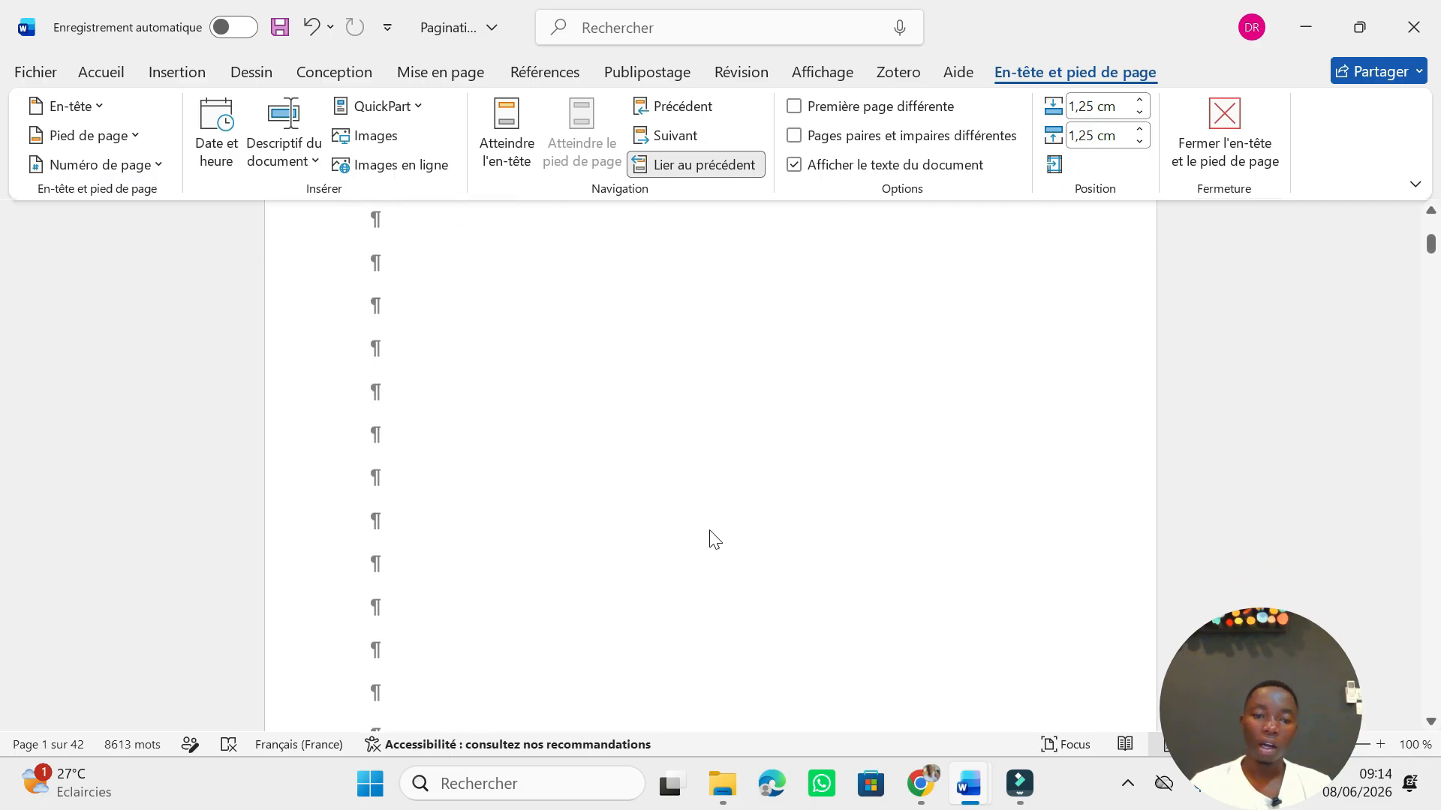
pyautogui.scroll(2, 718, 541)
pyautogui.scroll(-6, 733, 533)
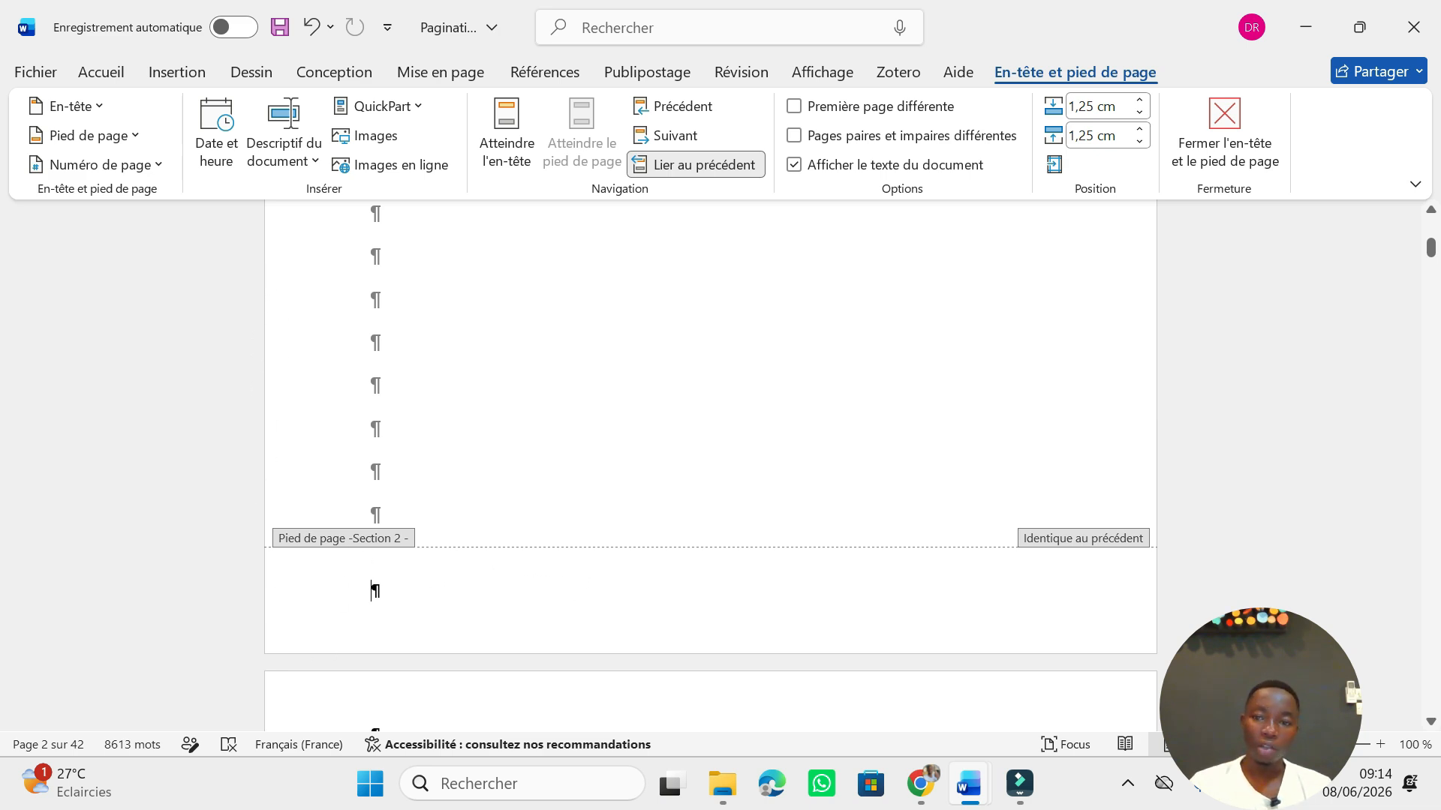
pyautogui.scroll(10, 1081, 521)
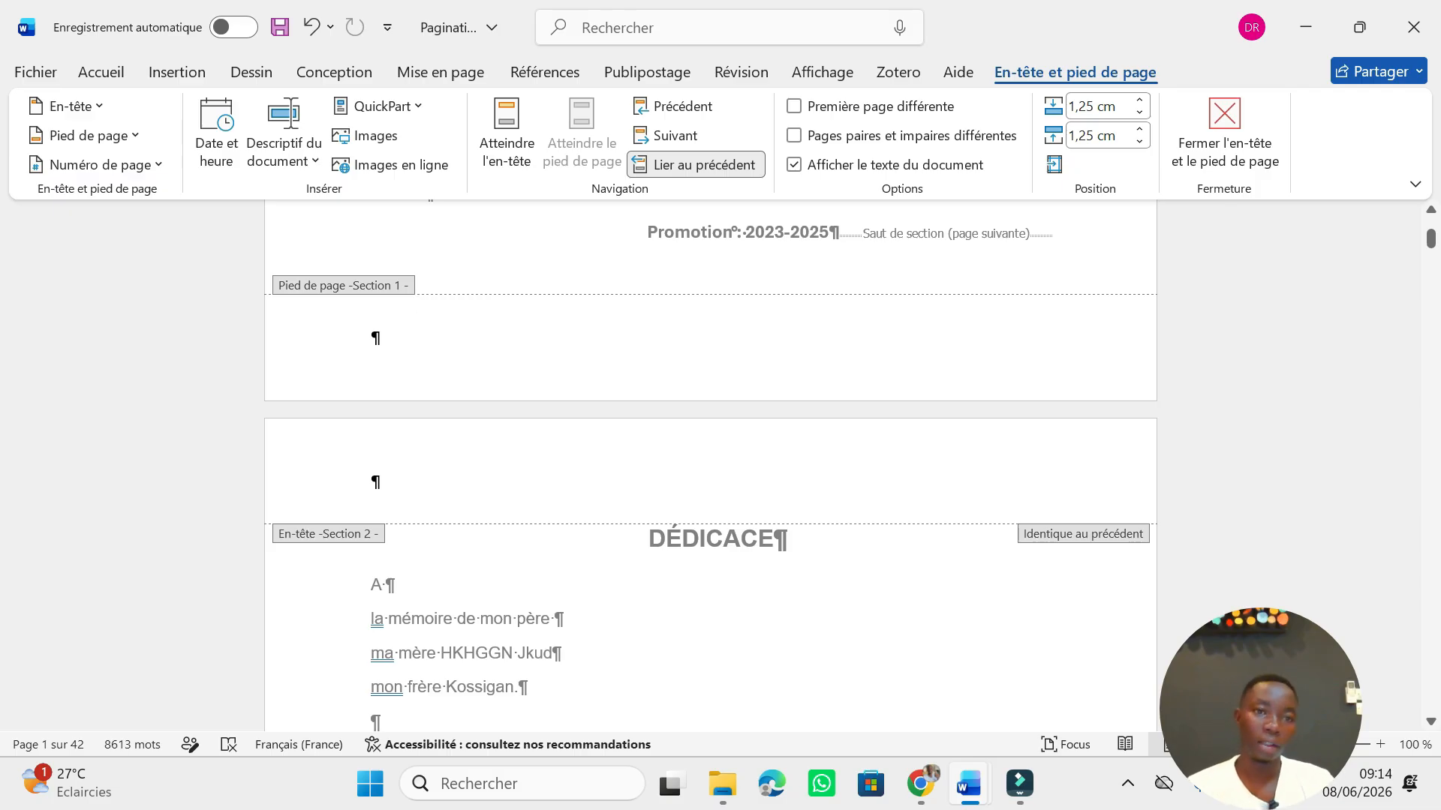
pyautogui.scroll(-2, 785, 555)
pyautogui.scroll(-3, 656, 650)
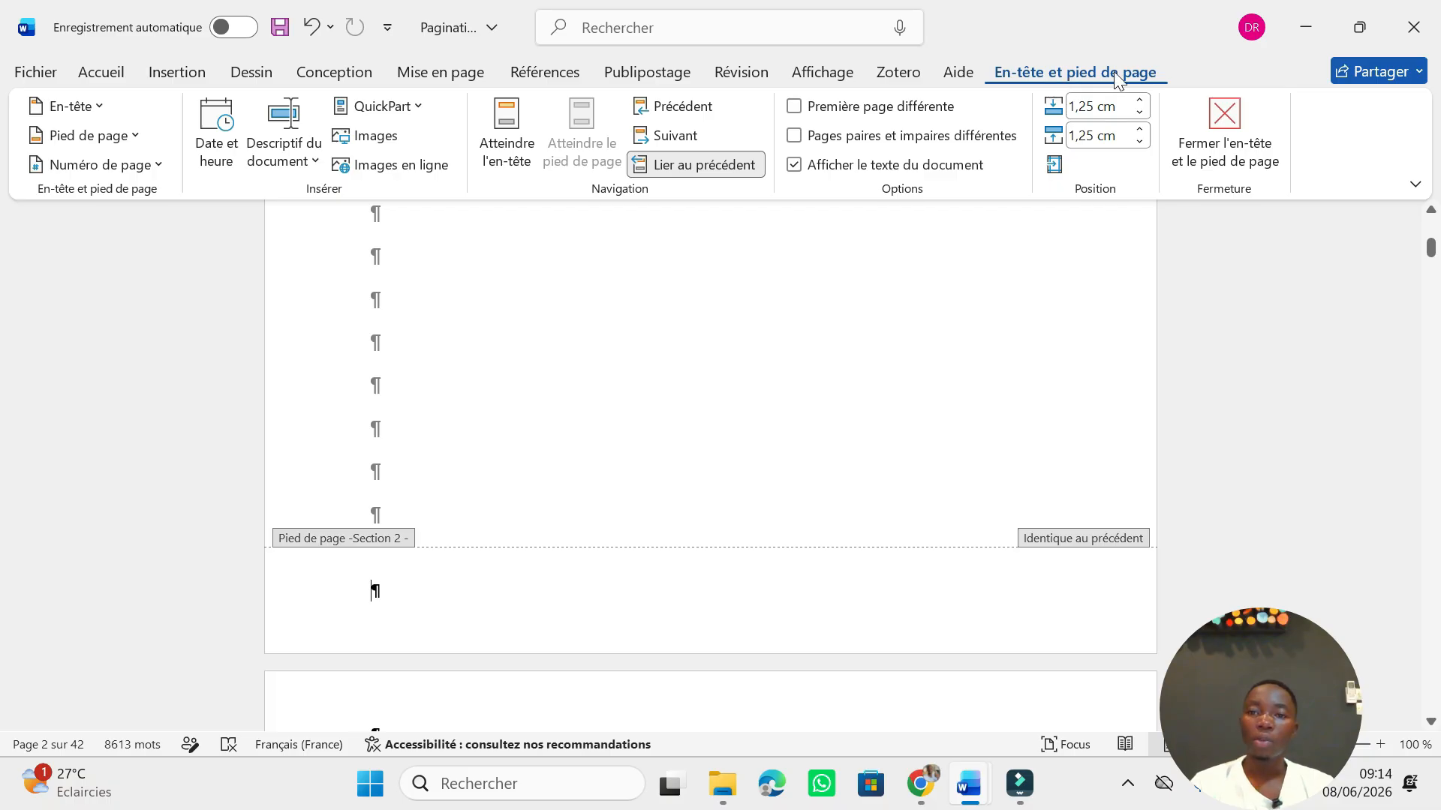
# Insert a bottom-of-page number in the Section 2 footer using the Numéro normal 3 style
pyautogui.click(125, 167)
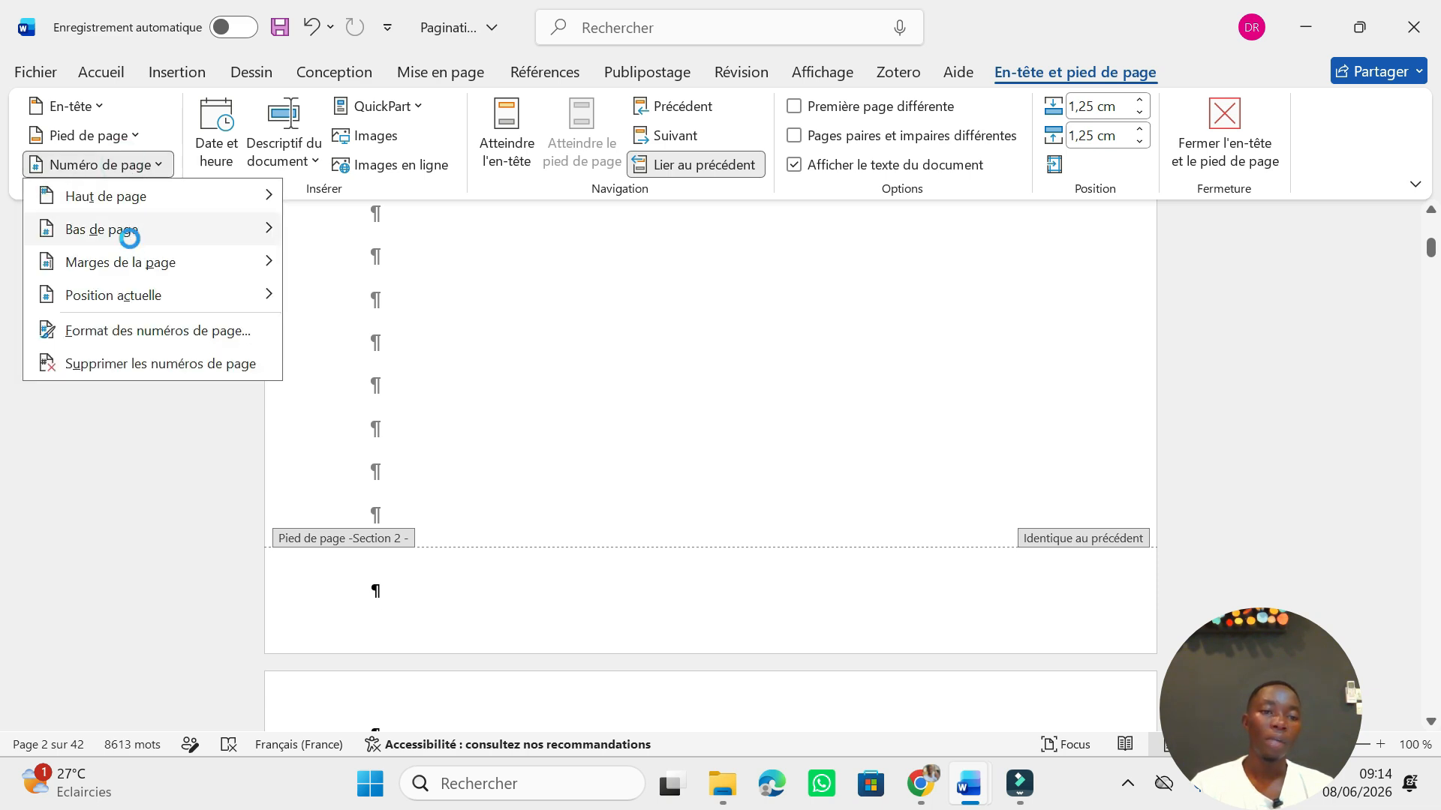
pyautogui.moveTo(133, 236)
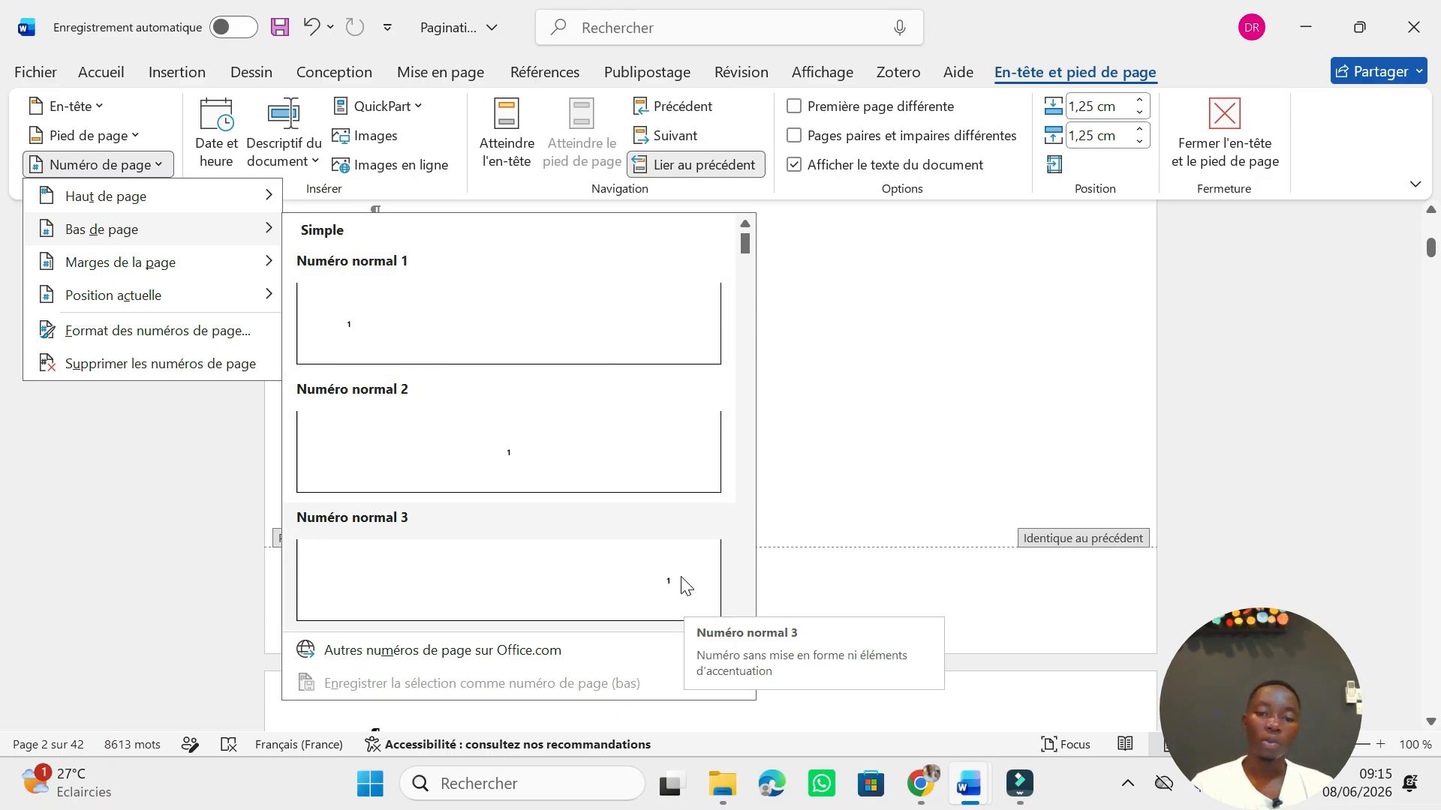
pyautogui.scroll(-10, 684, 589)
pyautogui.scroll(3, 660, 440)
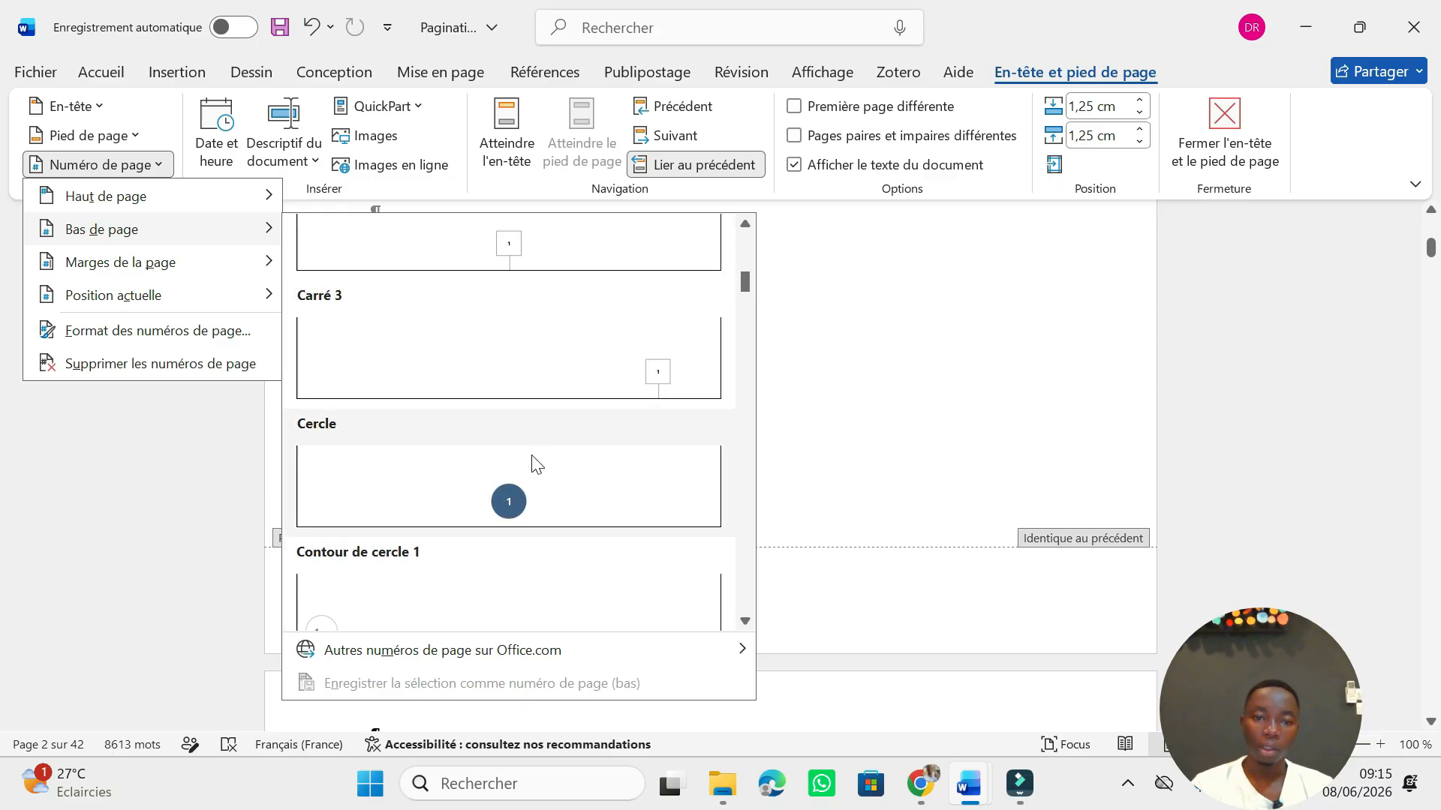
pyautogui.scroll(-3, 531, 488)
pyautogui.scroll(-3, 562, 450)
pyautogui.scroll(12, 570, 453)
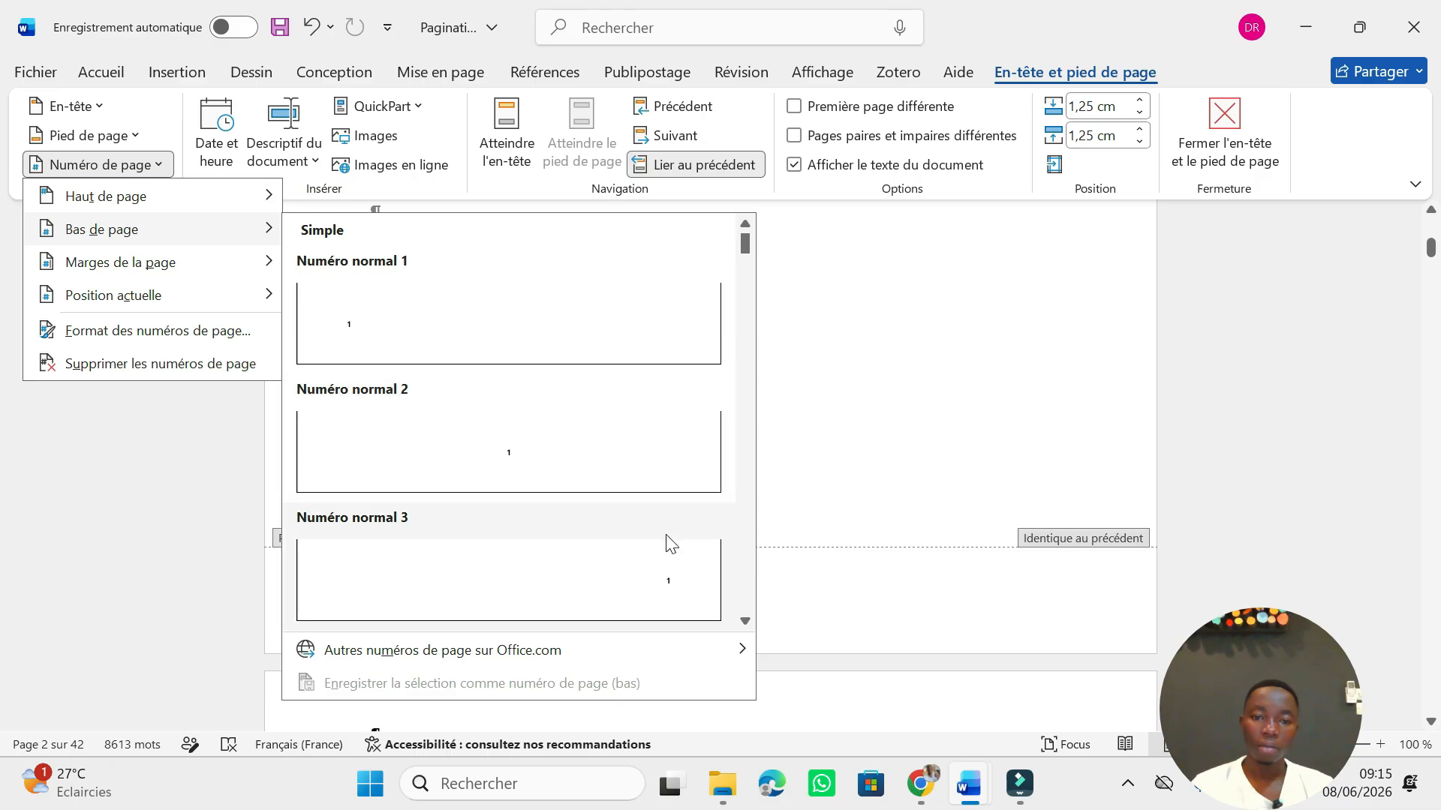
pyautogui.click(680, 592)
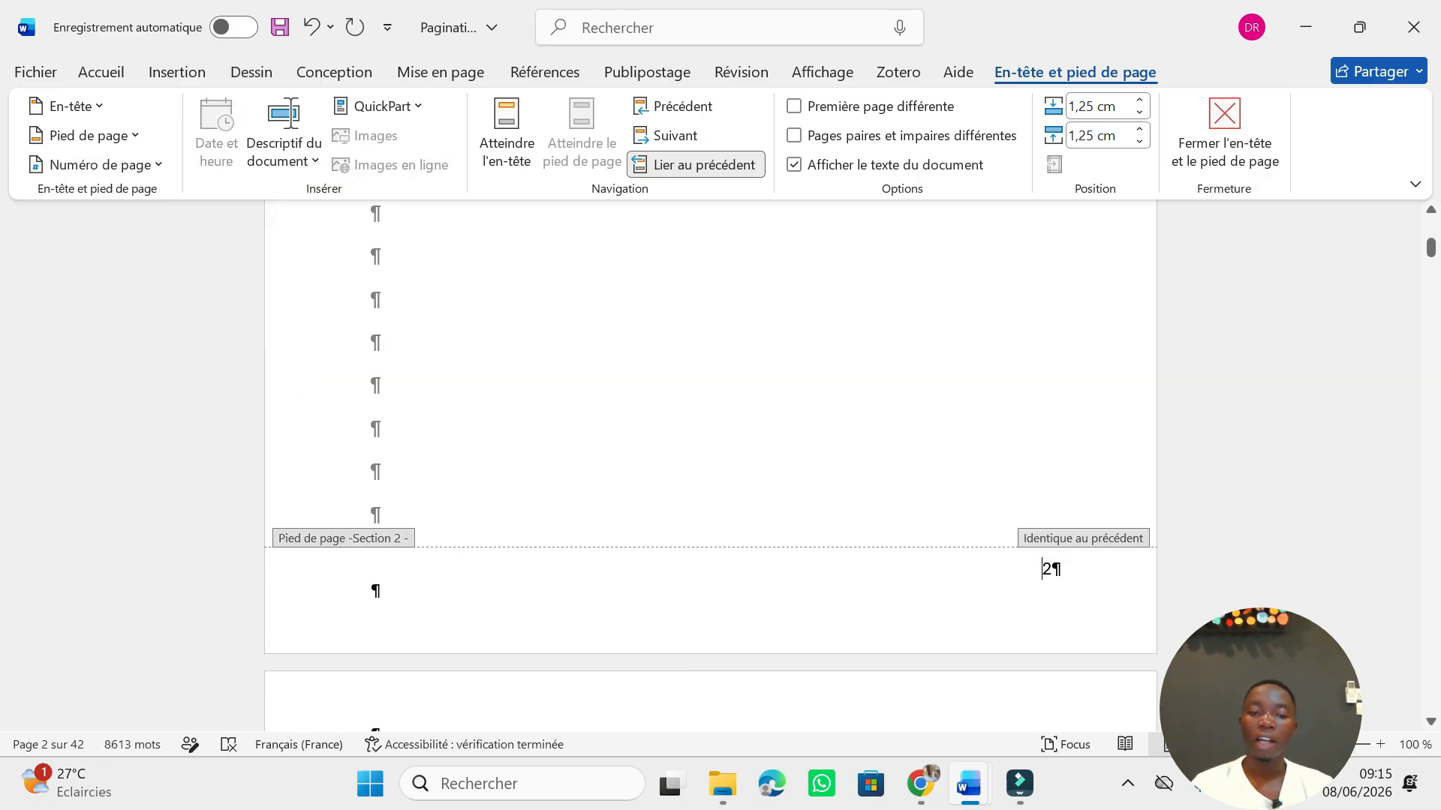
# Format the Section 2 page numbers as i, ii, iii, … starting at i, and return to the document body
pyautogui.scroll(10, 1074, 556)
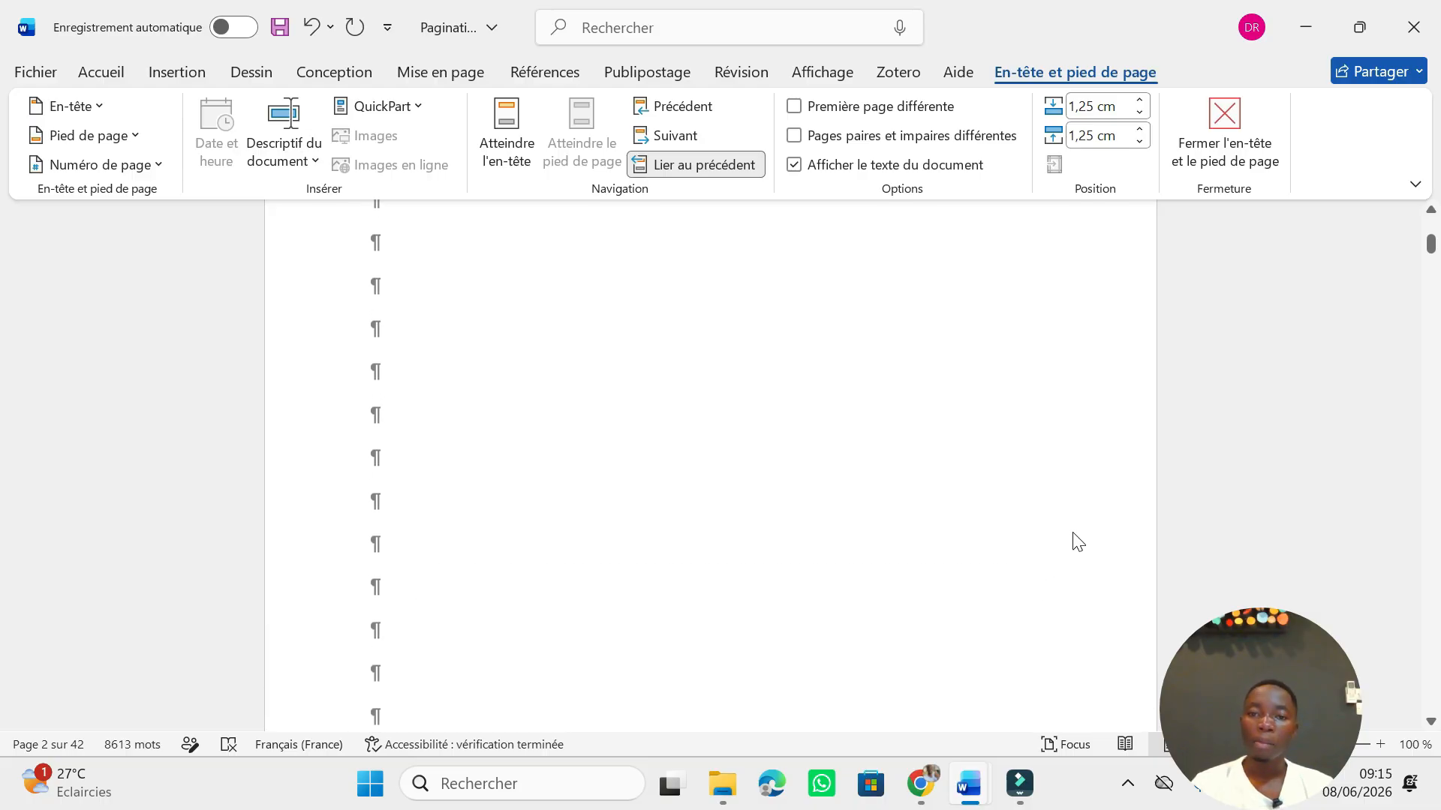
pyautogui.scroll(1, 1097, 525)
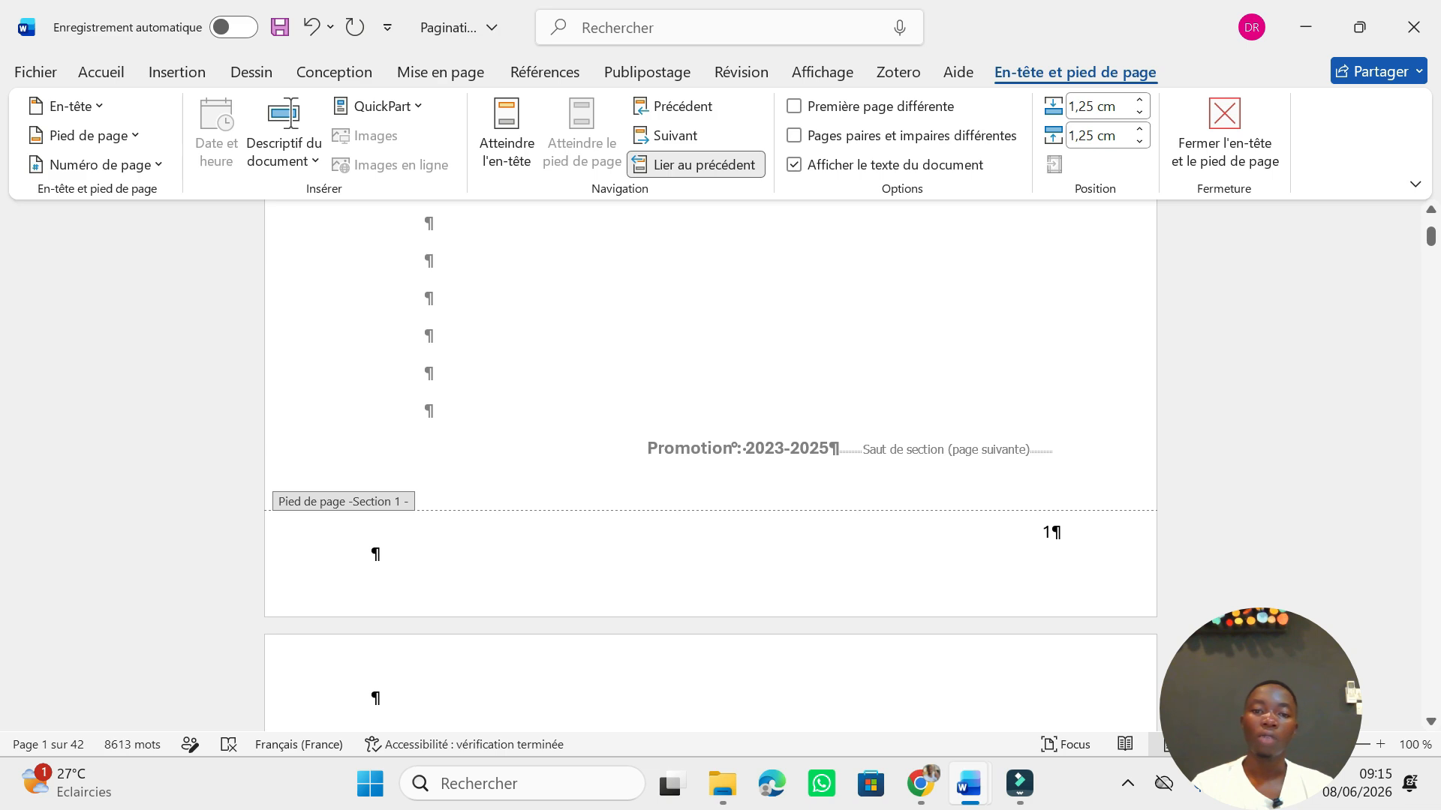
pyautogui.scroll(-10, 1058, 537)
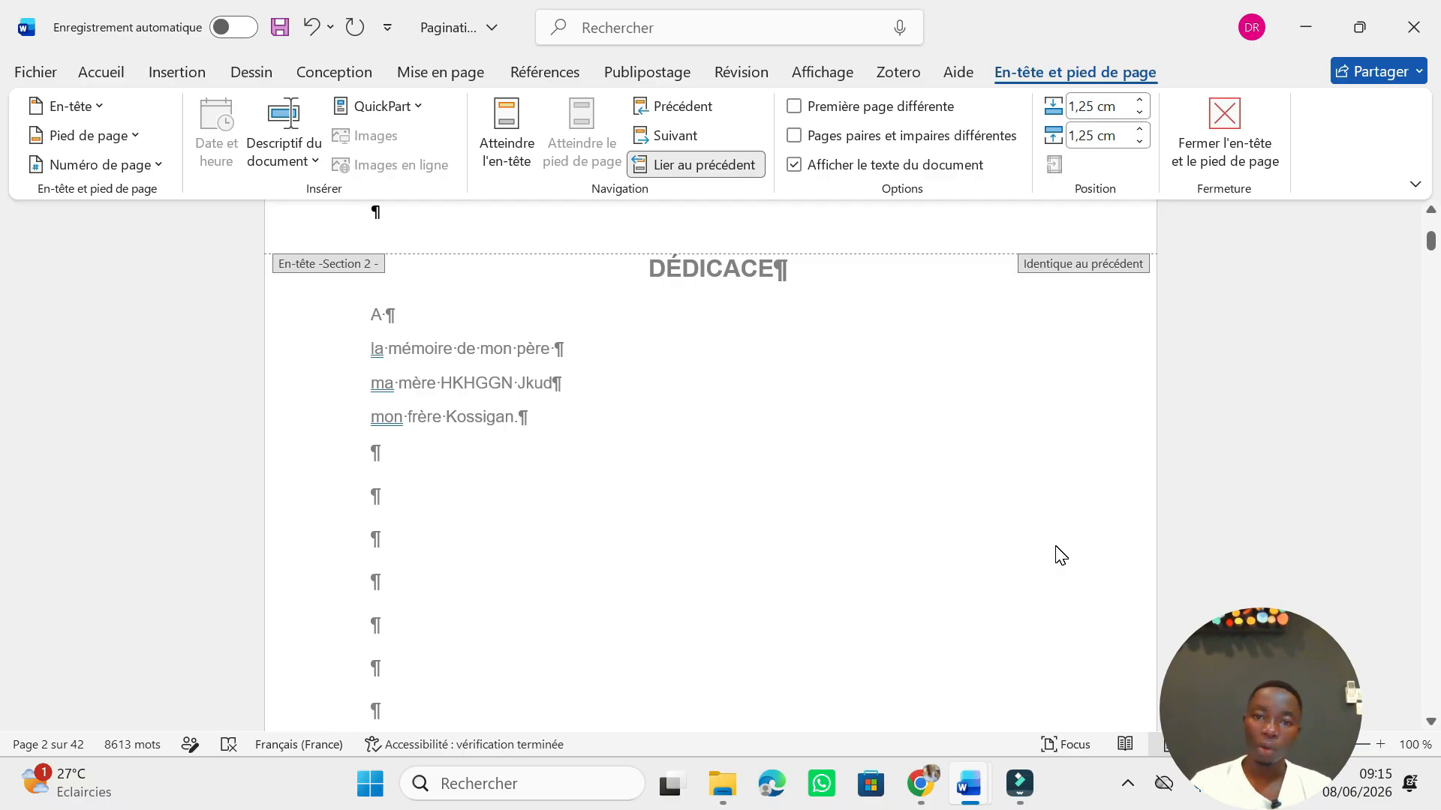
pyautogui.scroll(-10, 1032, 551)
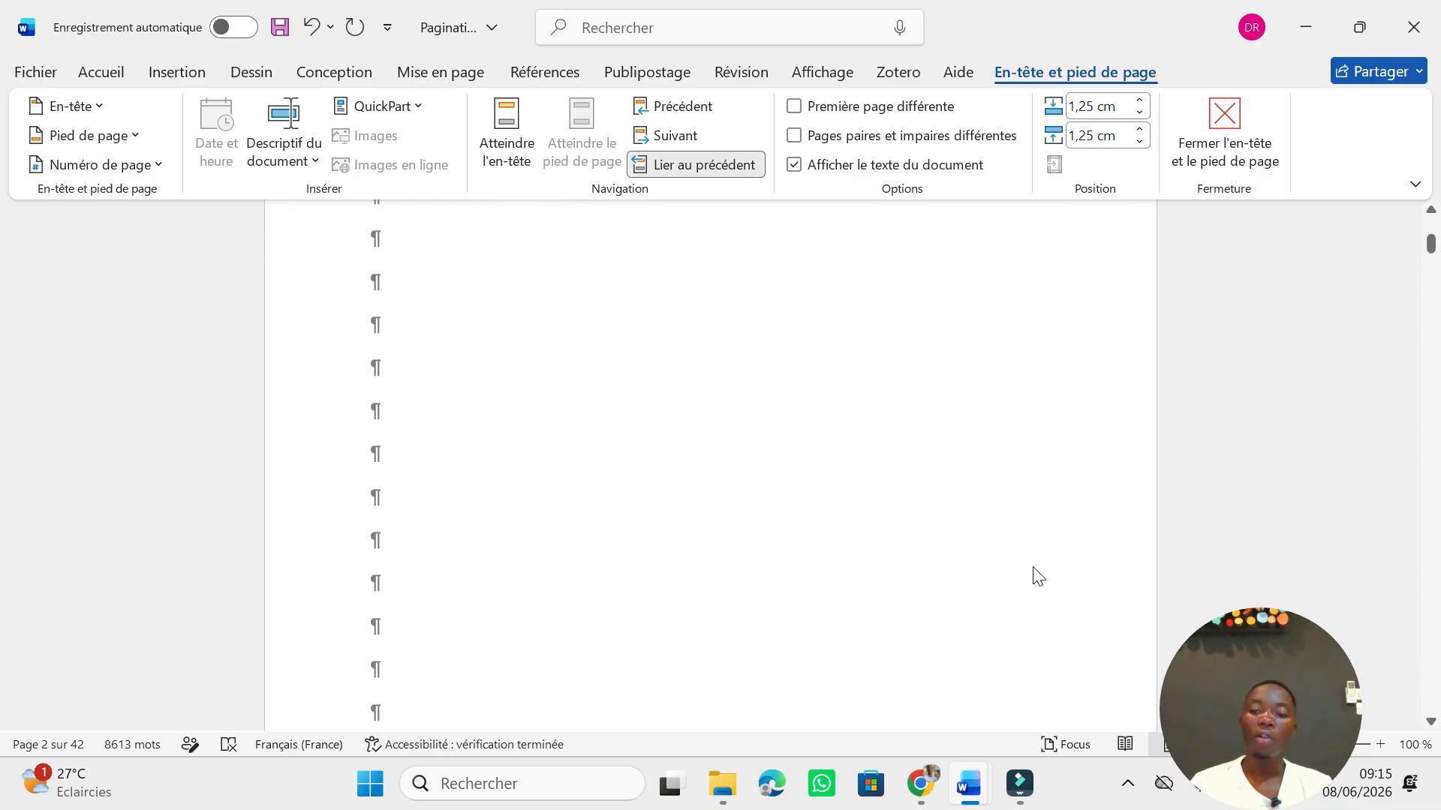
pyautogui.scroll(5, 1030, 608)
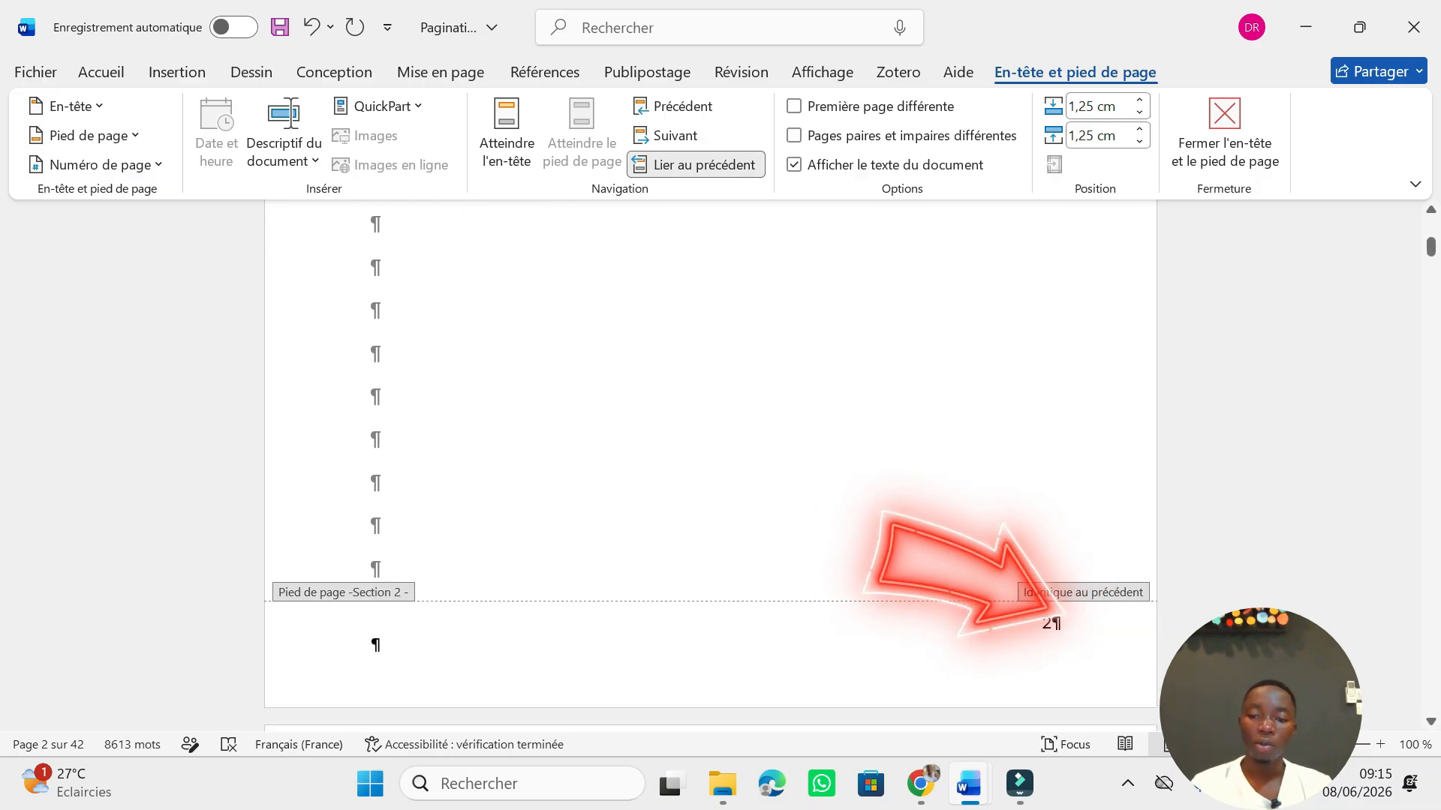
pyautogui.click(1050, 623)
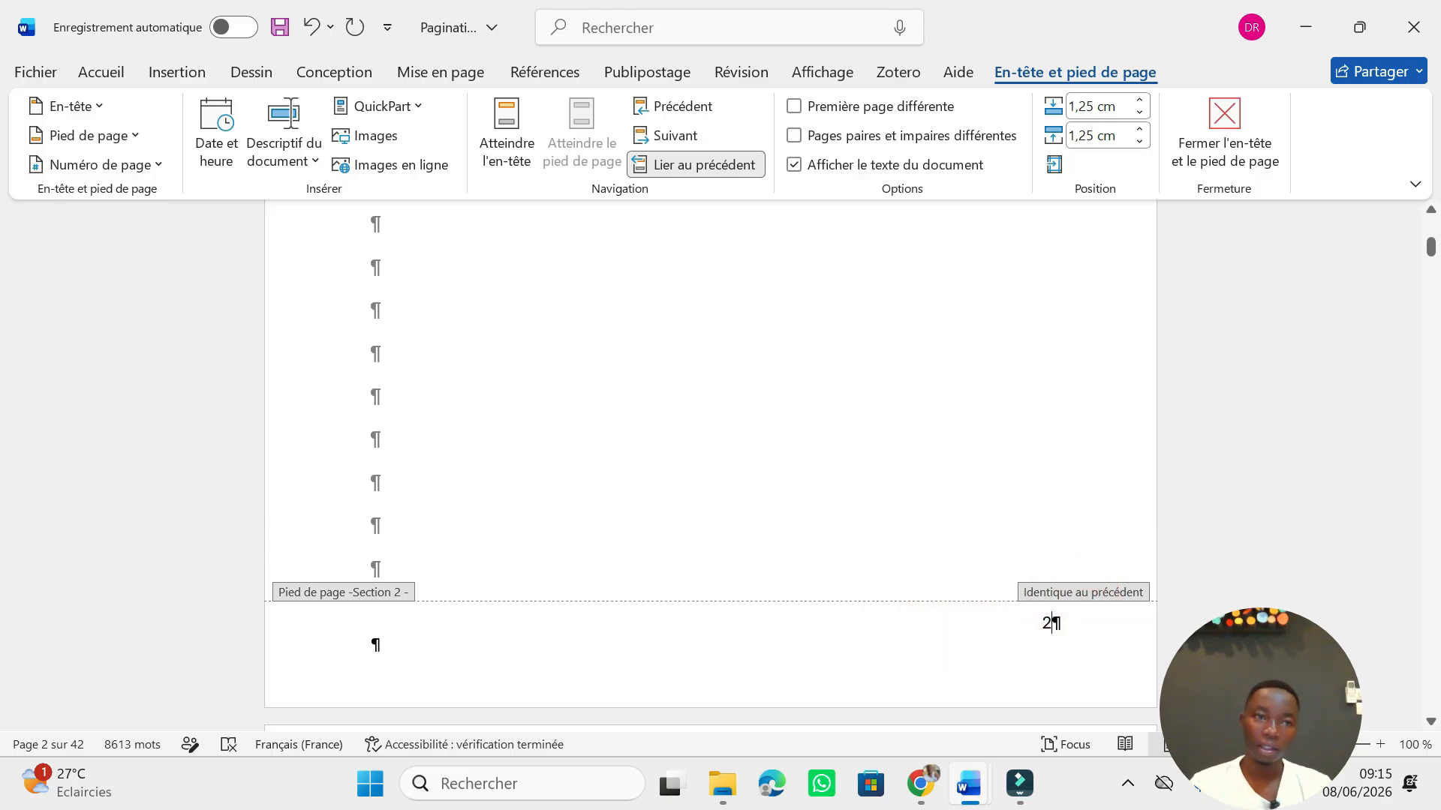
pyautogui.click(154, 165)
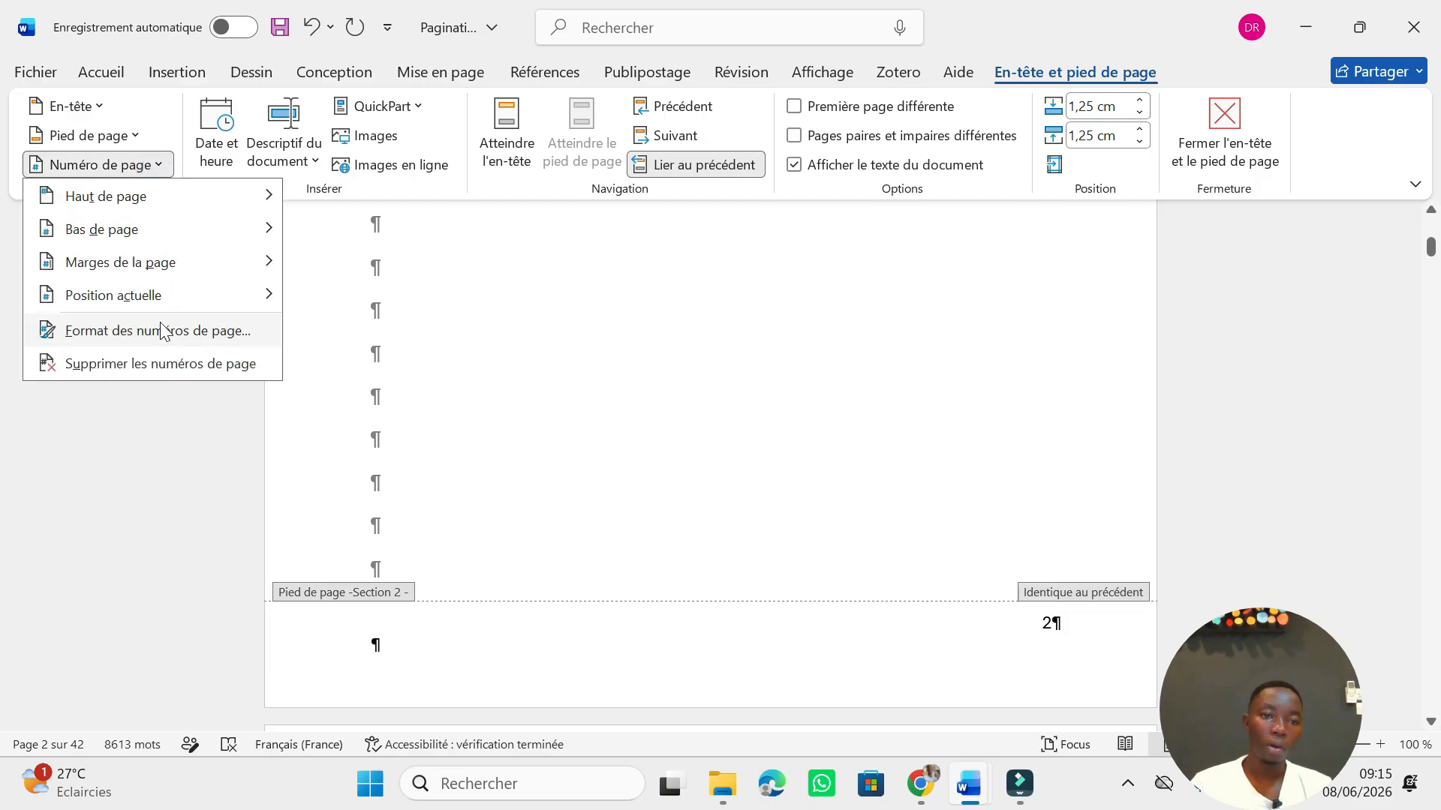
pyautogui.moveTo(145, 293)
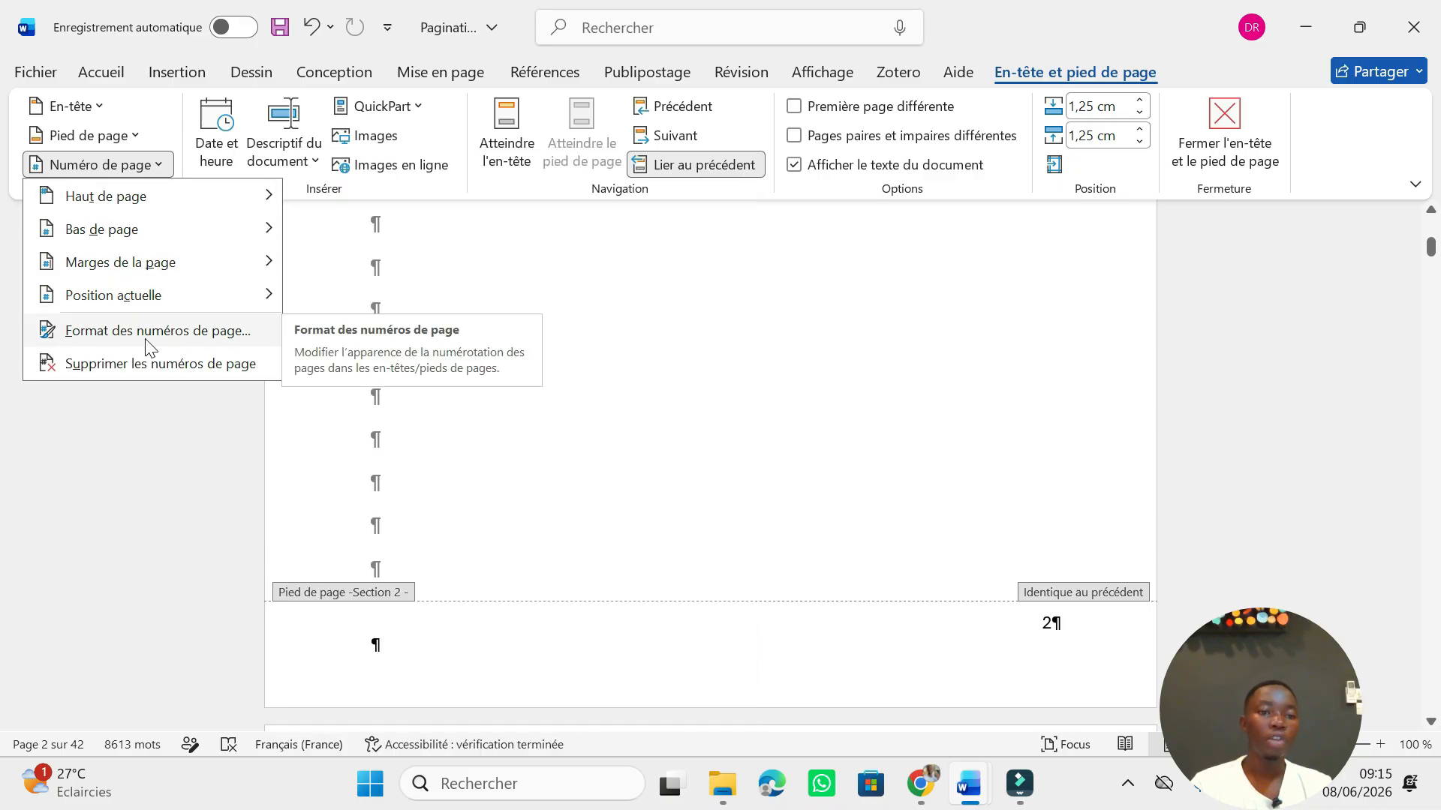
pyautogui.click(188, 334)
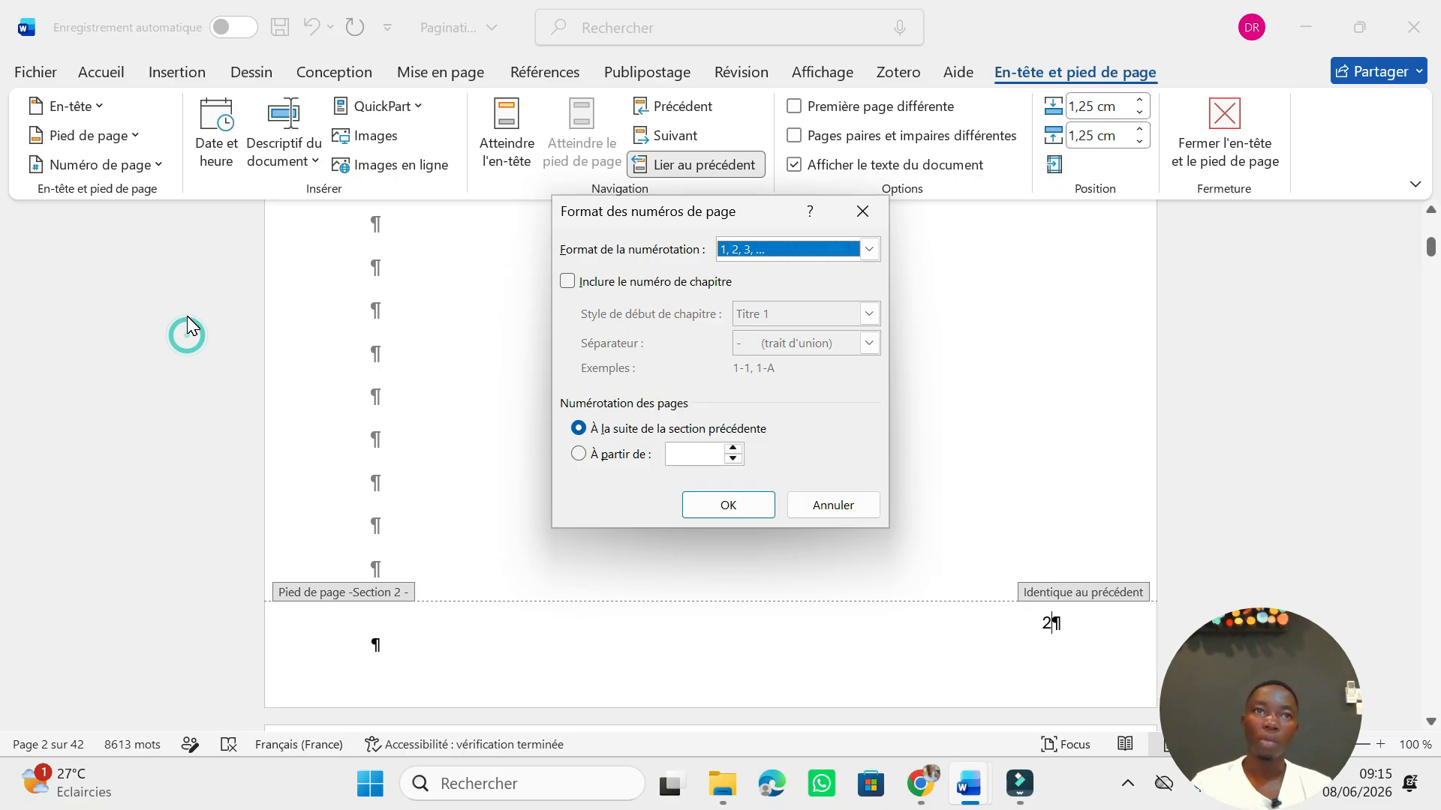
pyautogui.click(869, 249)
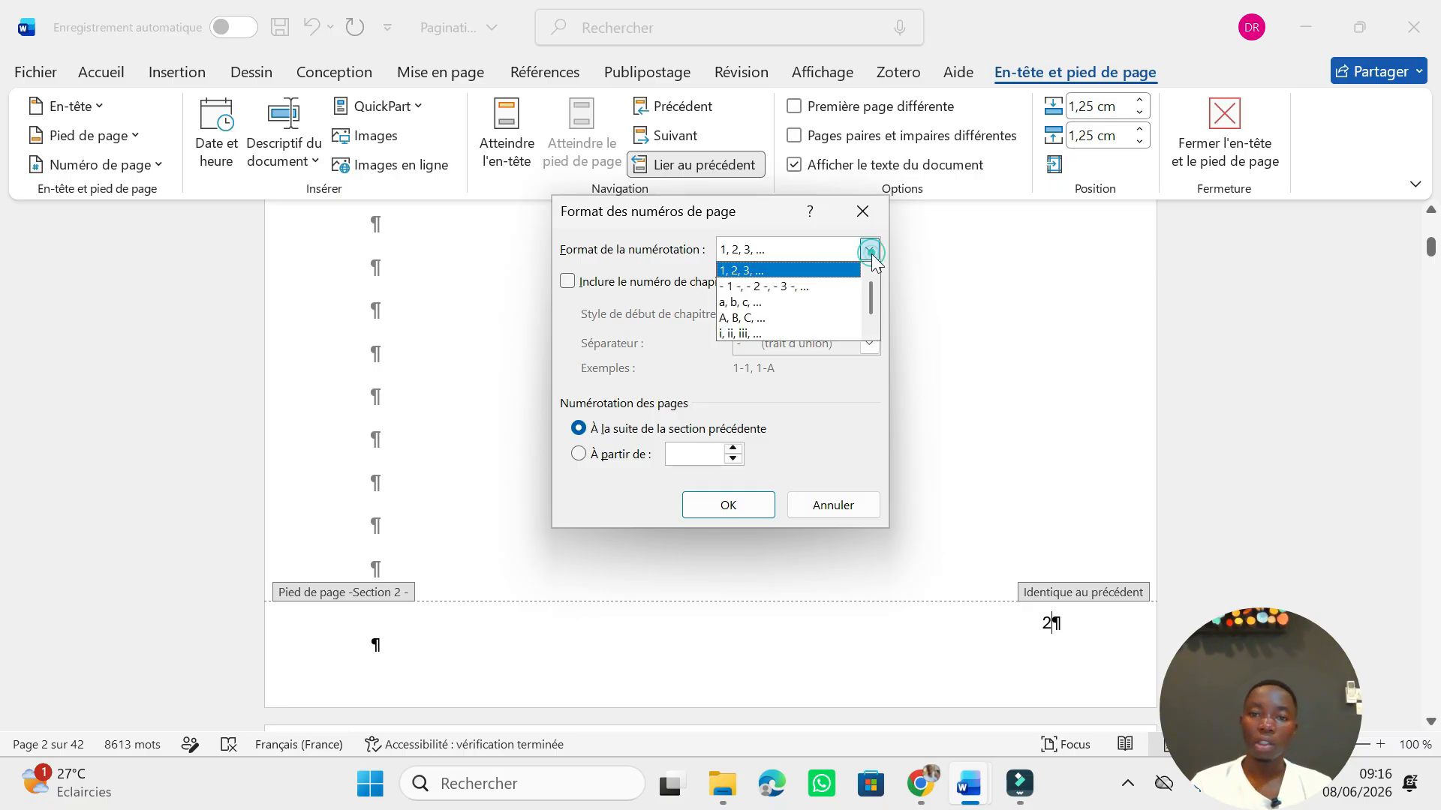
pyautogui.click(737, 332)
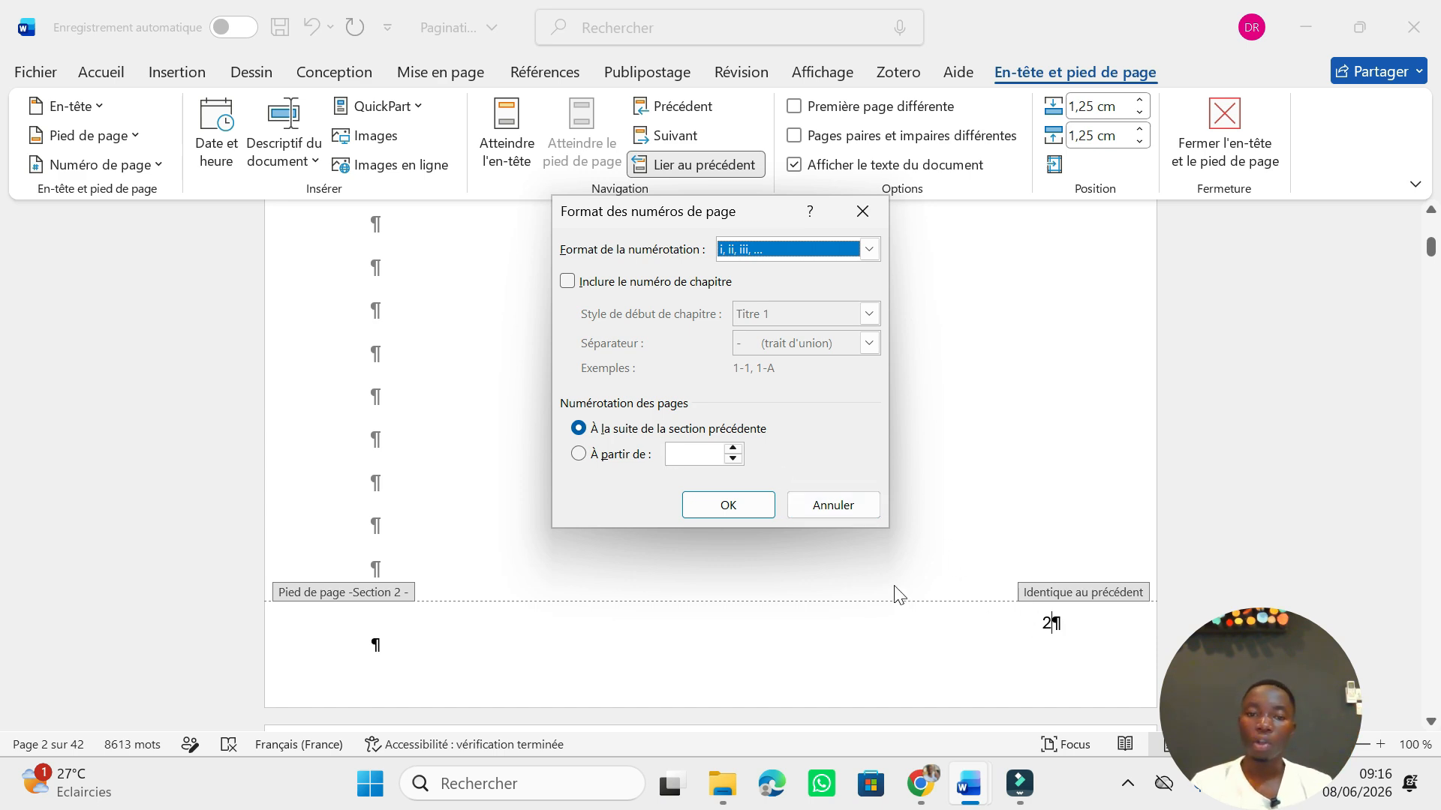
pyautogui.click(579, 454)
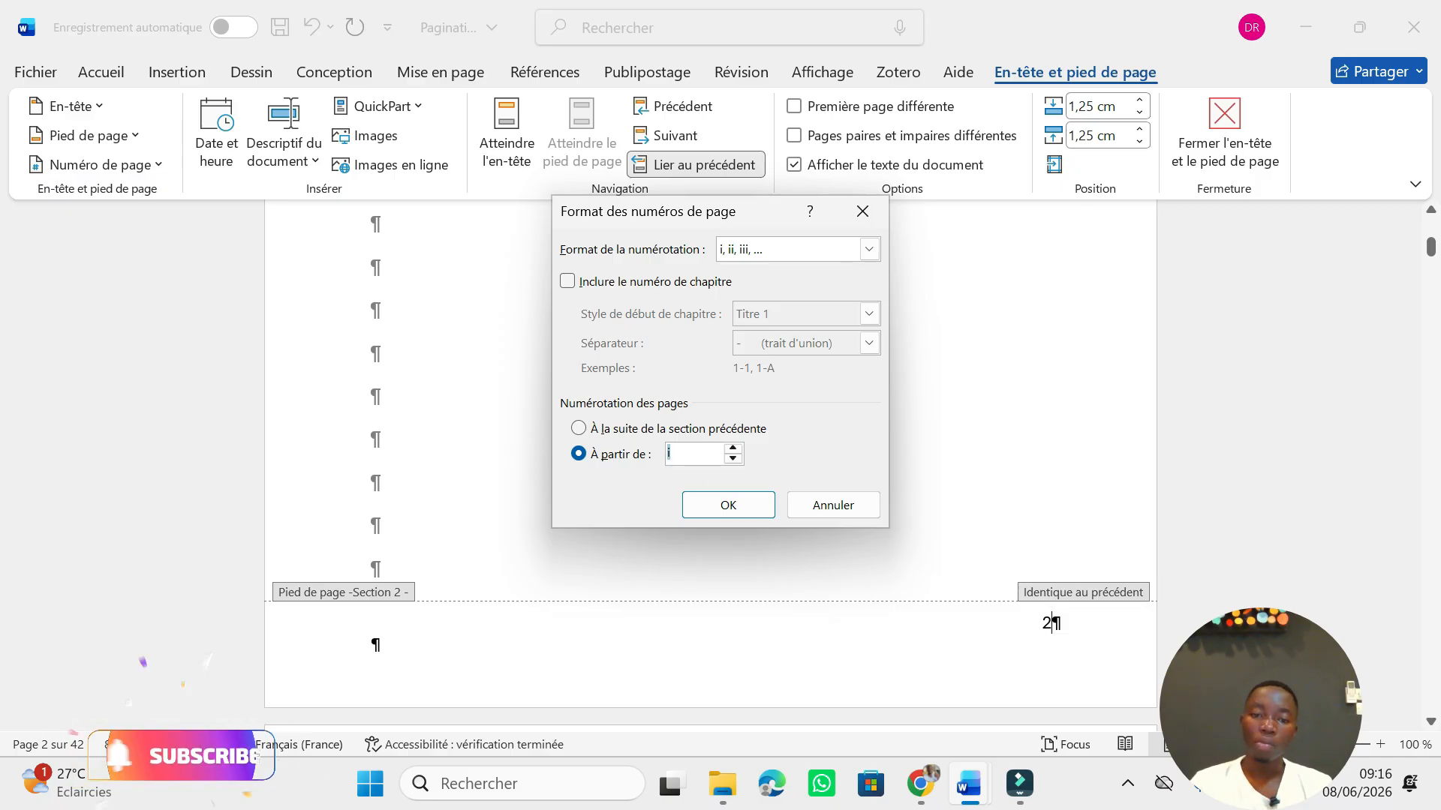
pyautogui.click(727, 505)
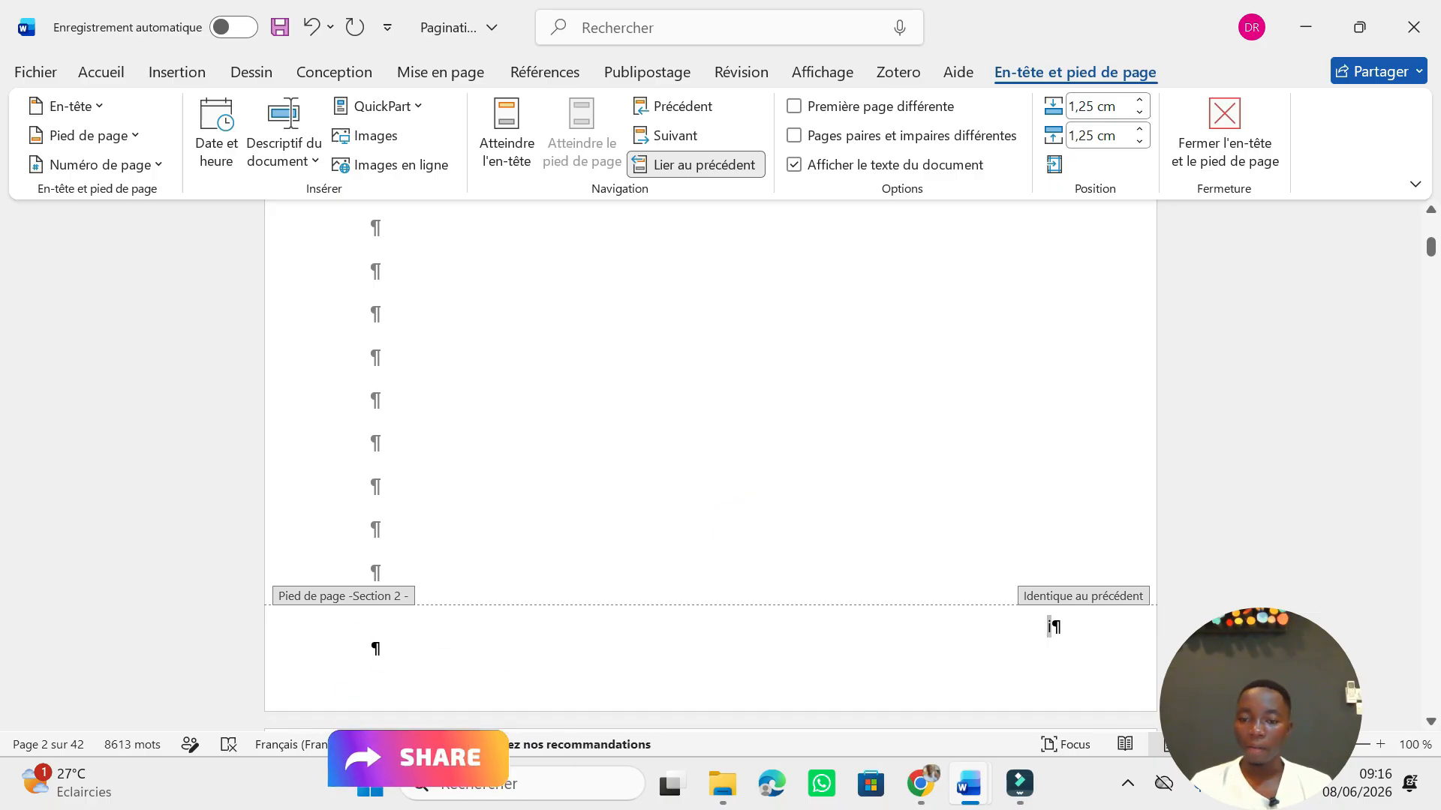
pyautogui.doubleClick(958, 553)
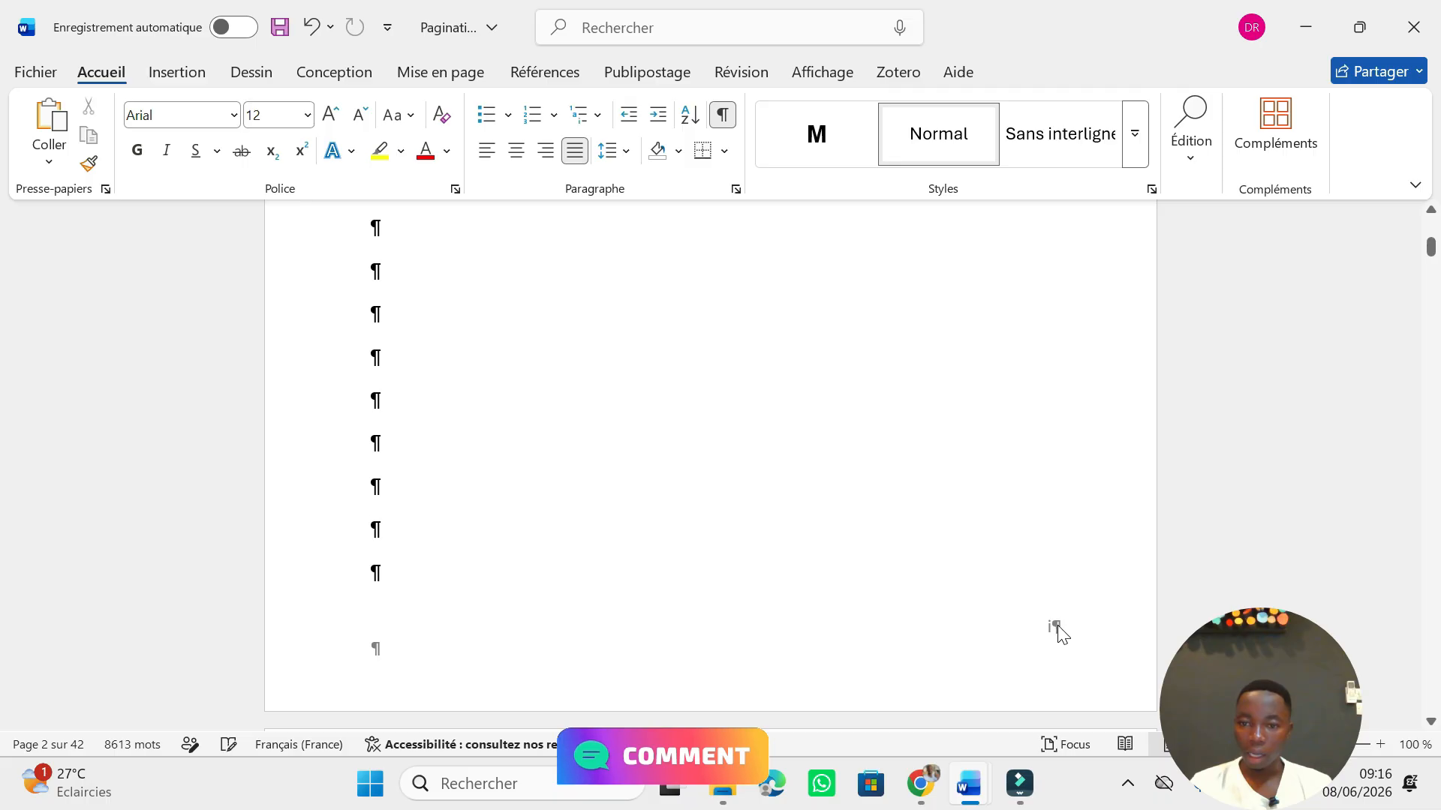
# Examine the footer page numbers from the front matter through the section break into the Introduction pages
pyautogui.scroll(3, 1071, 651)
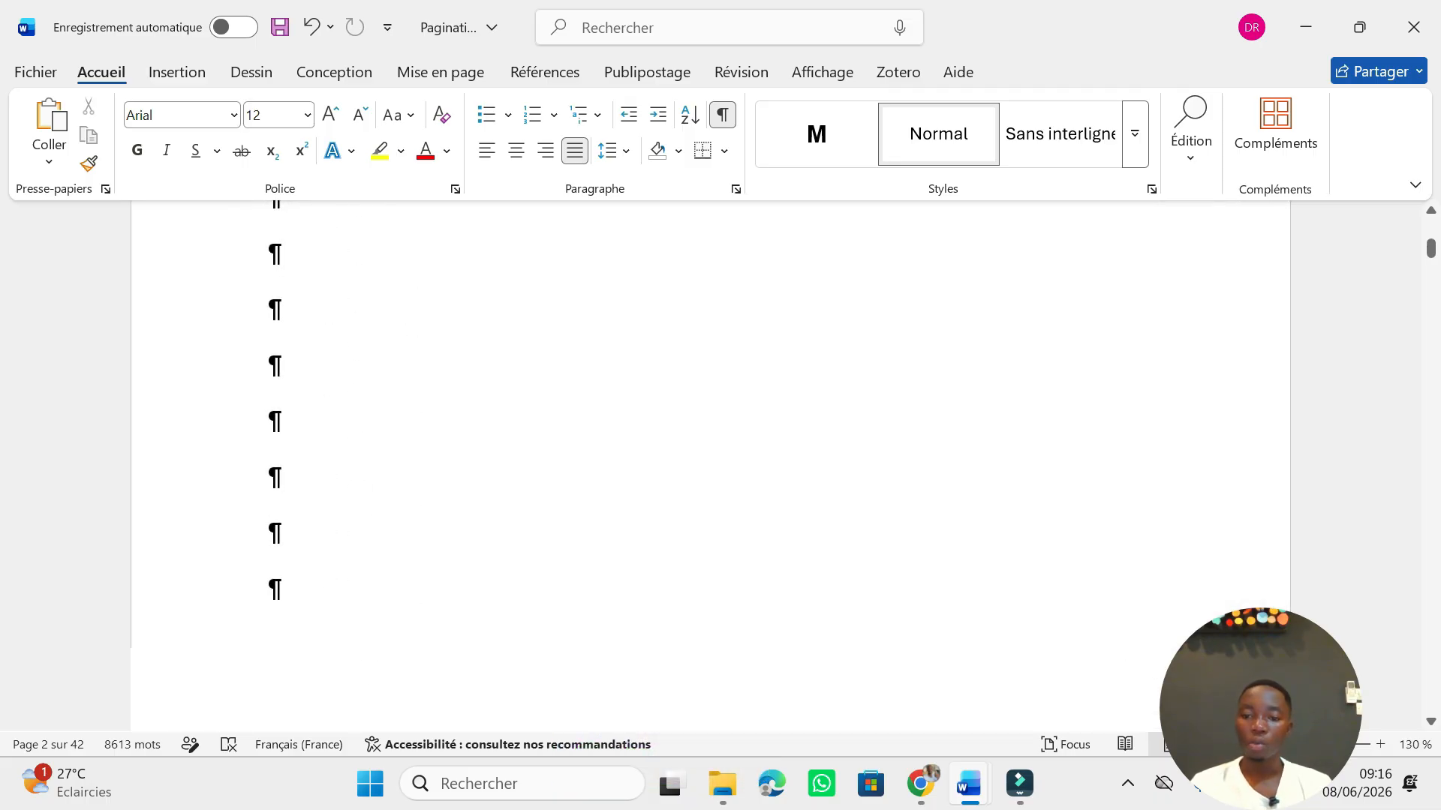
pyautogui.scroll(-15, 710, 465)
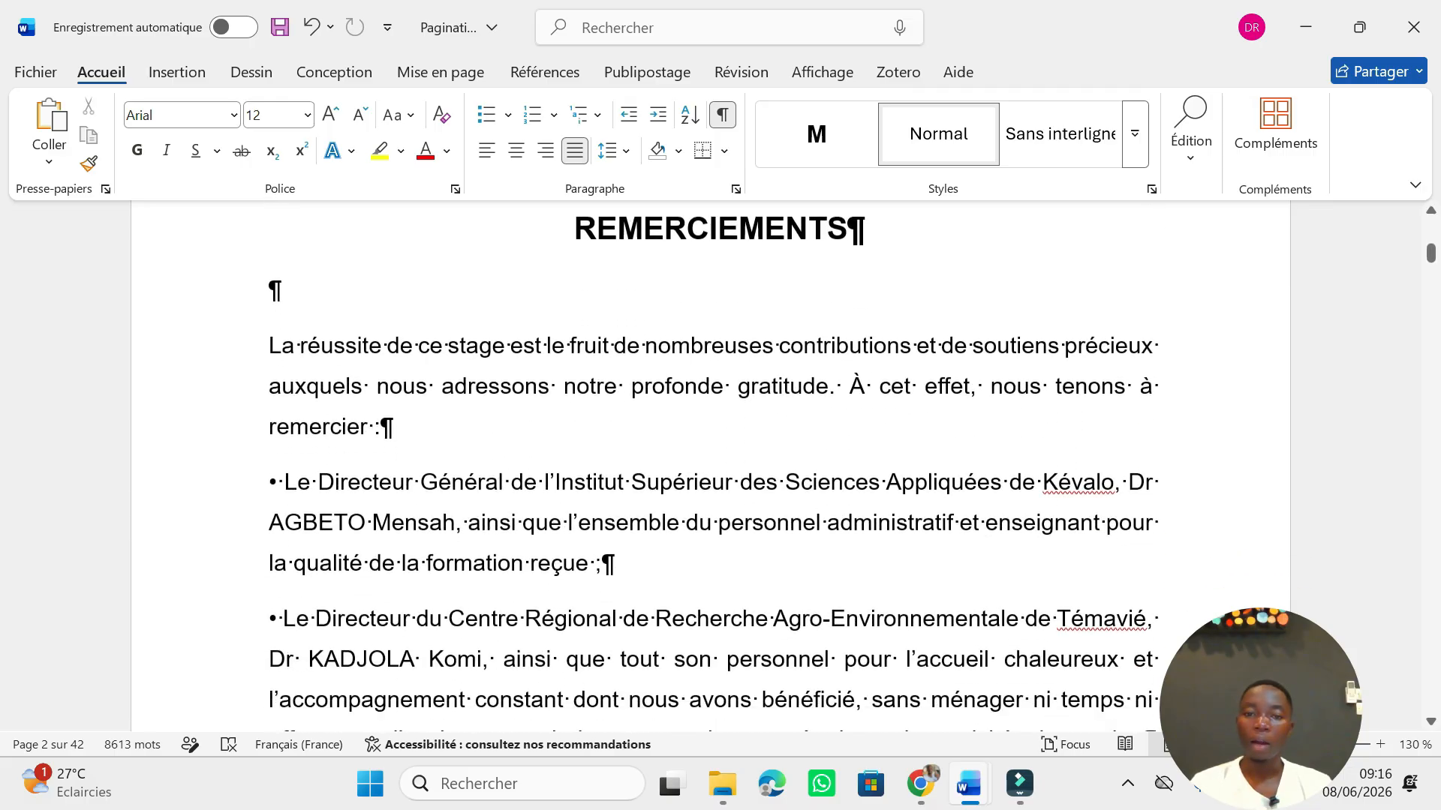
pyautogui.scroll(-20, 710, 465)
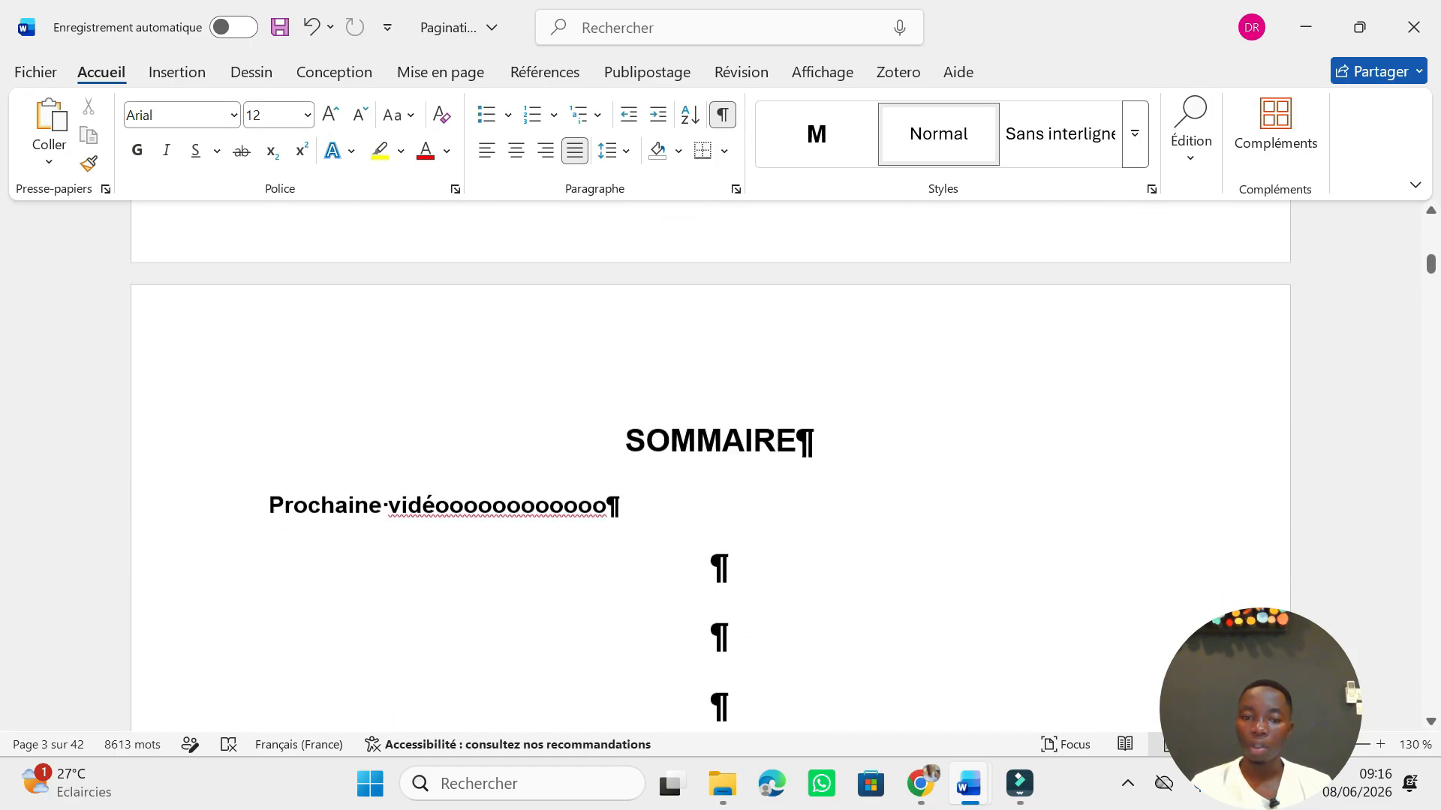
pyautogui.scroll(-5, 1167, 608)
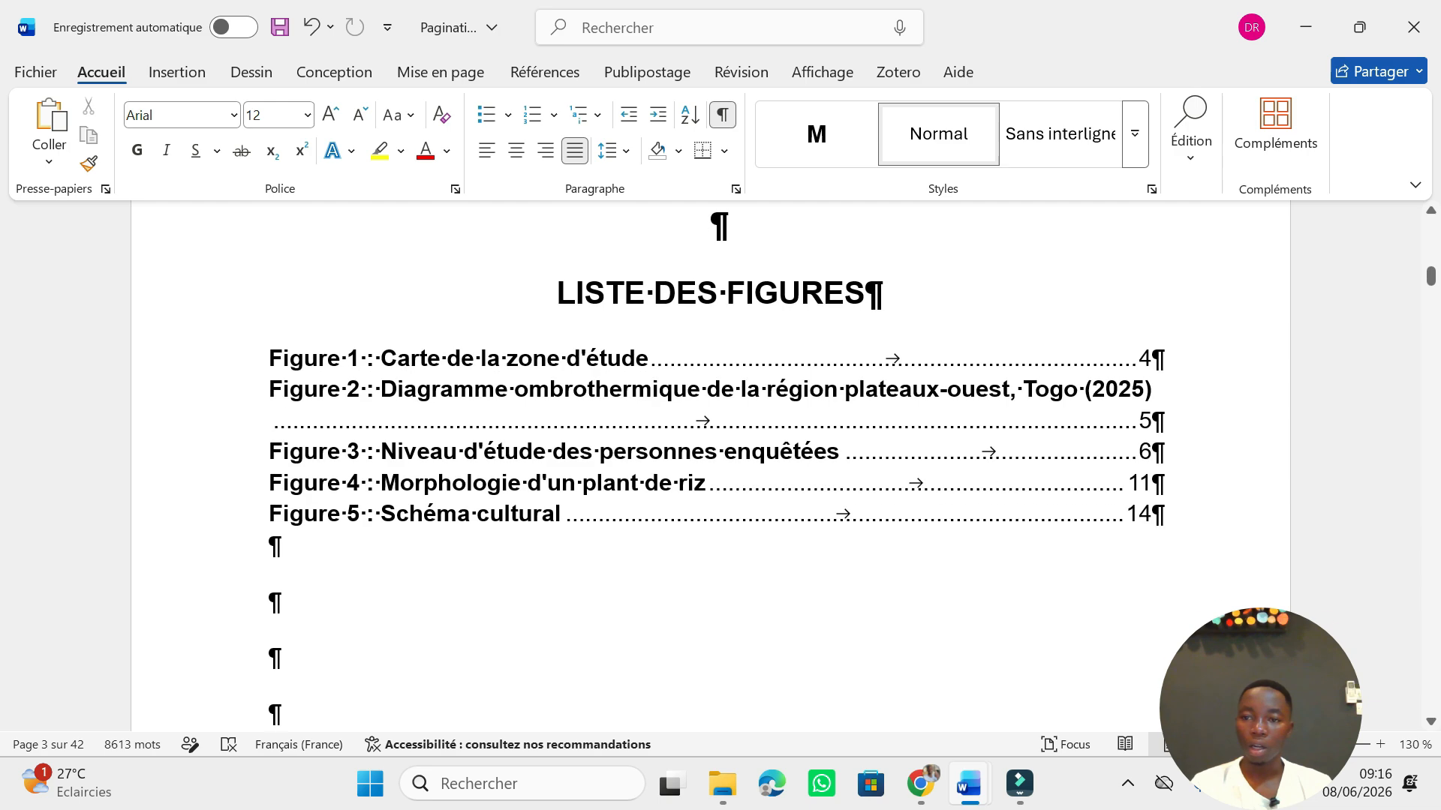
pyautogui.moveTo(1433, 288); pyautogui.dragTo(1433, 331)
pyautogui.scroll(5, 710, 466)
pyautogui.scroll(2, 1061, 498)
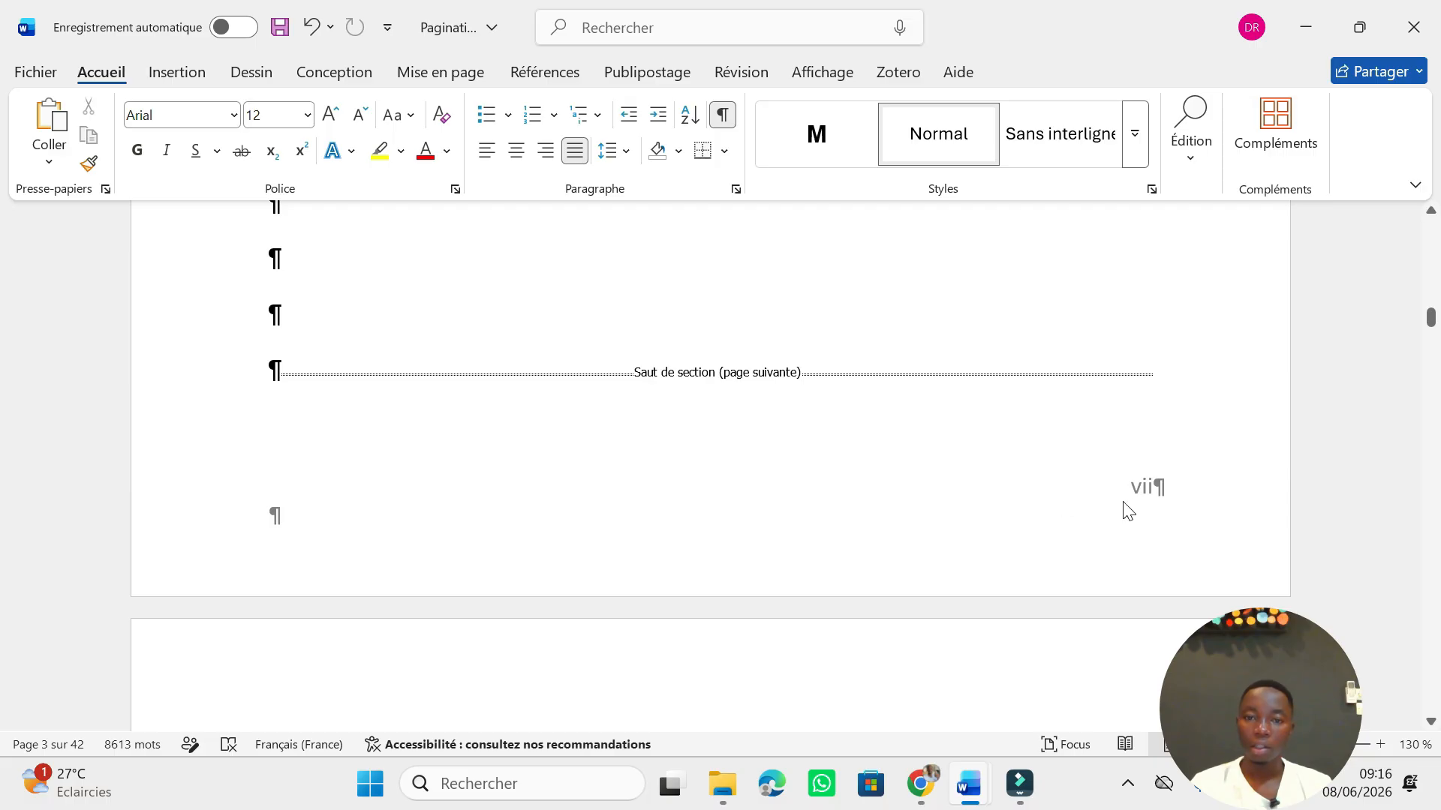
pyautogui.scroll(-10, 1098, 517)
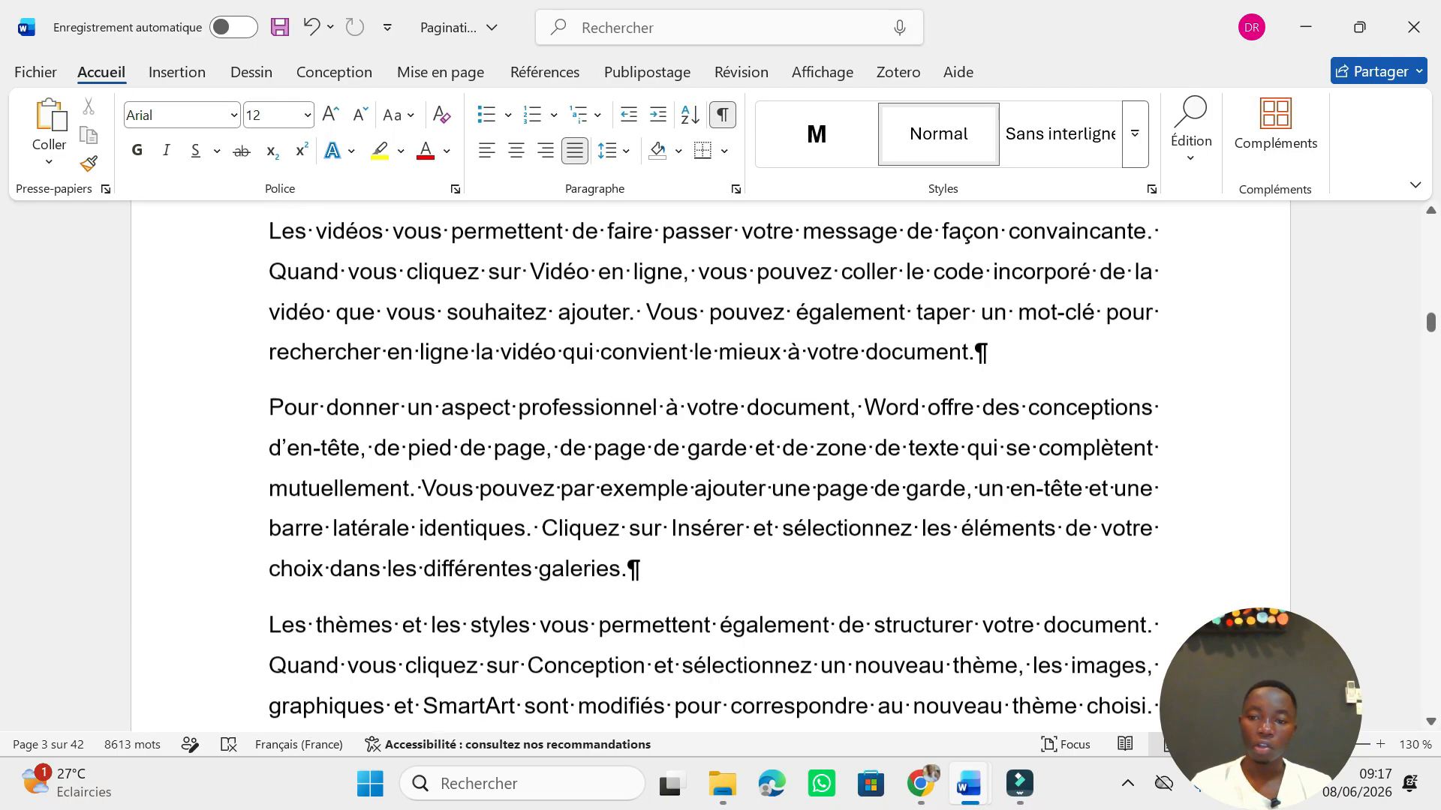
pyautogui.scroll(3, 1146, 555)
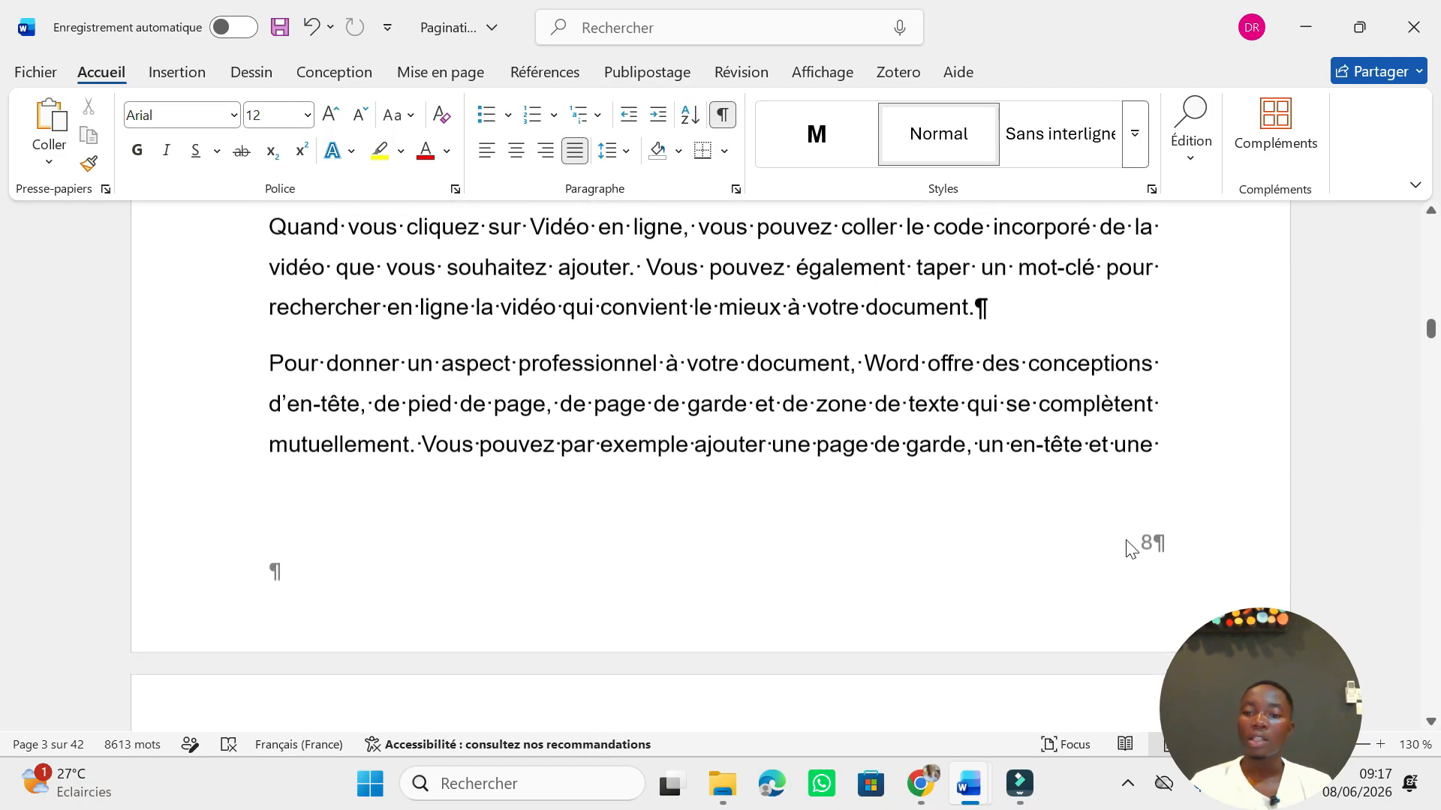
pyautogui.scroll(15, 1145, 525)
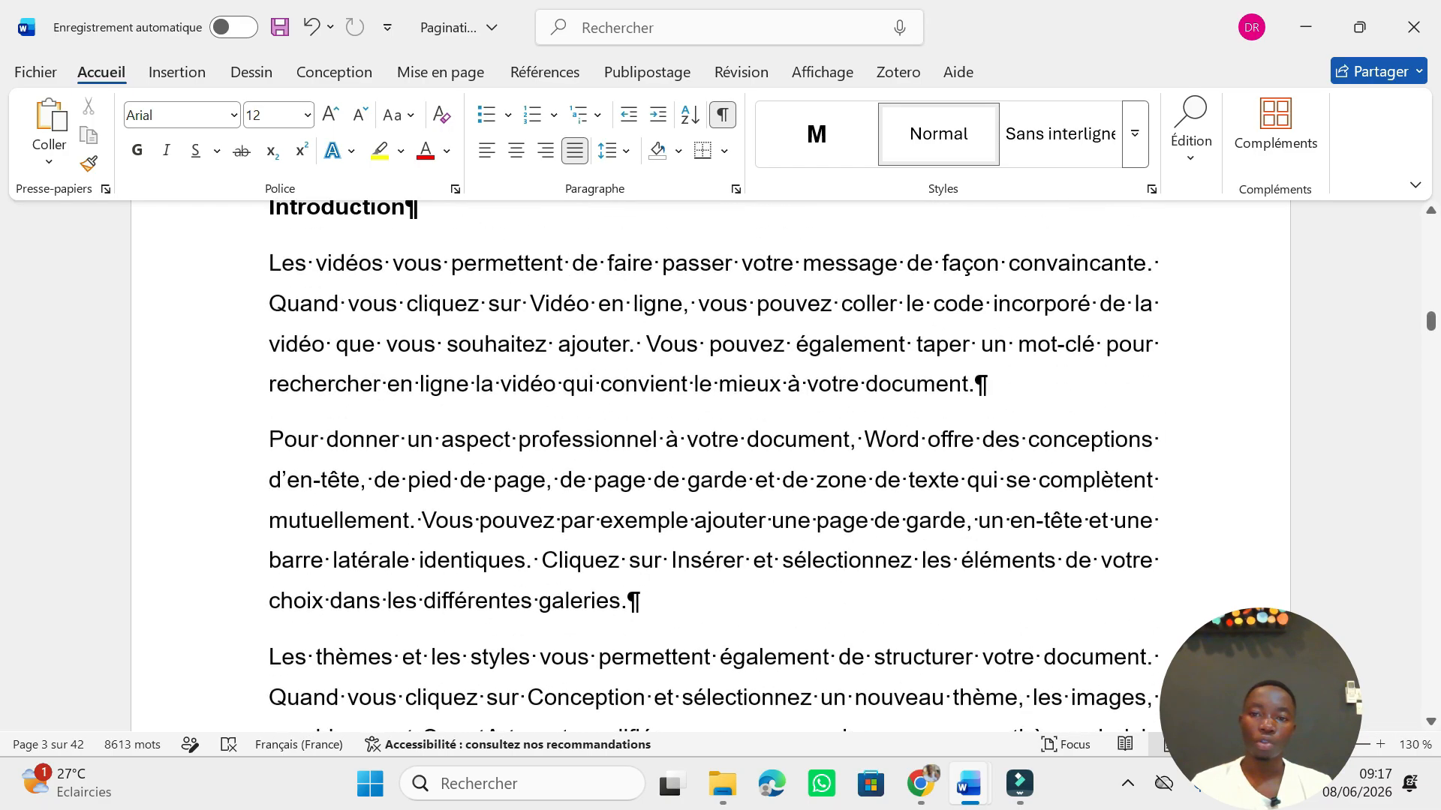
pyautogui.scroll(1, 1129, 488)
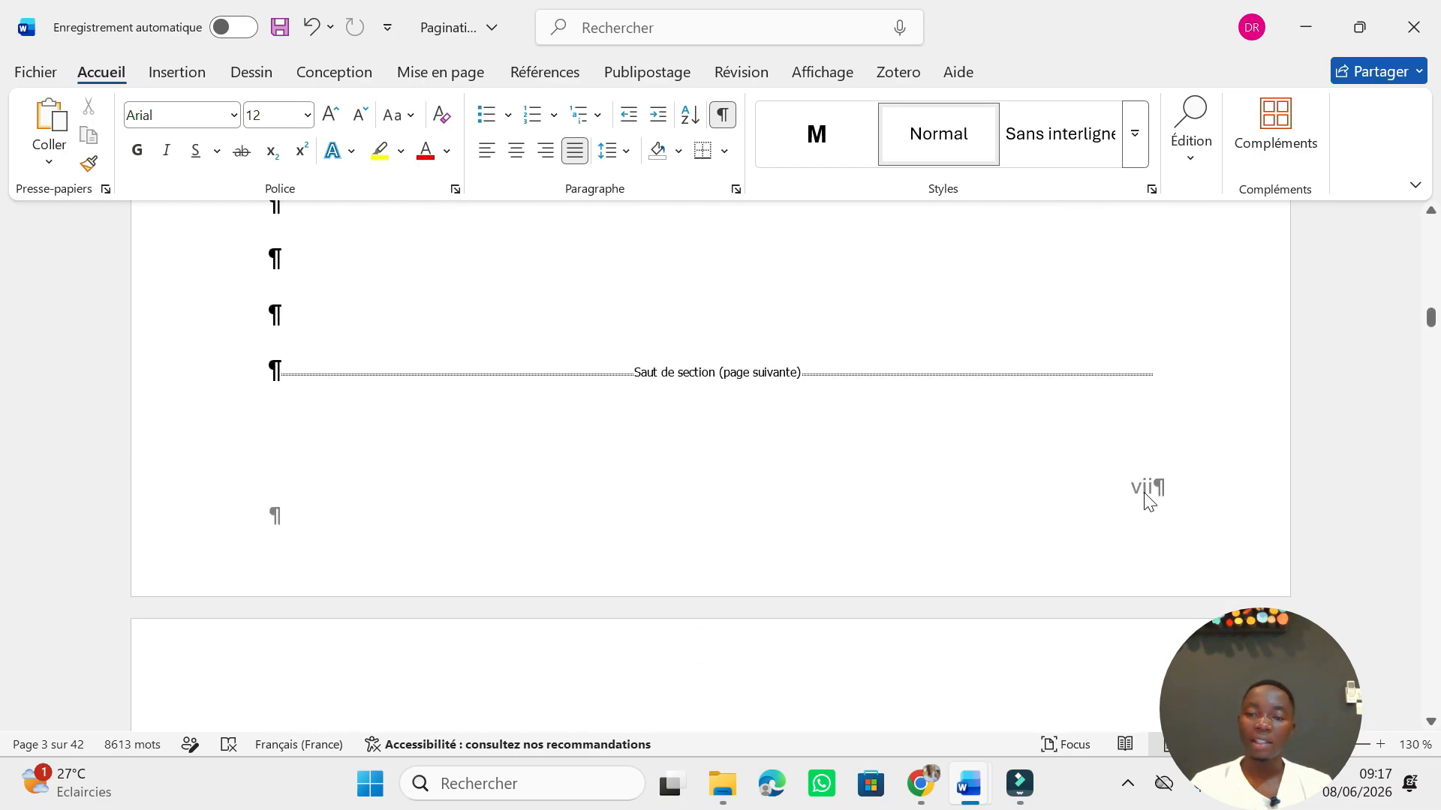
pyautogui.scroll(-20, 1144, 501)
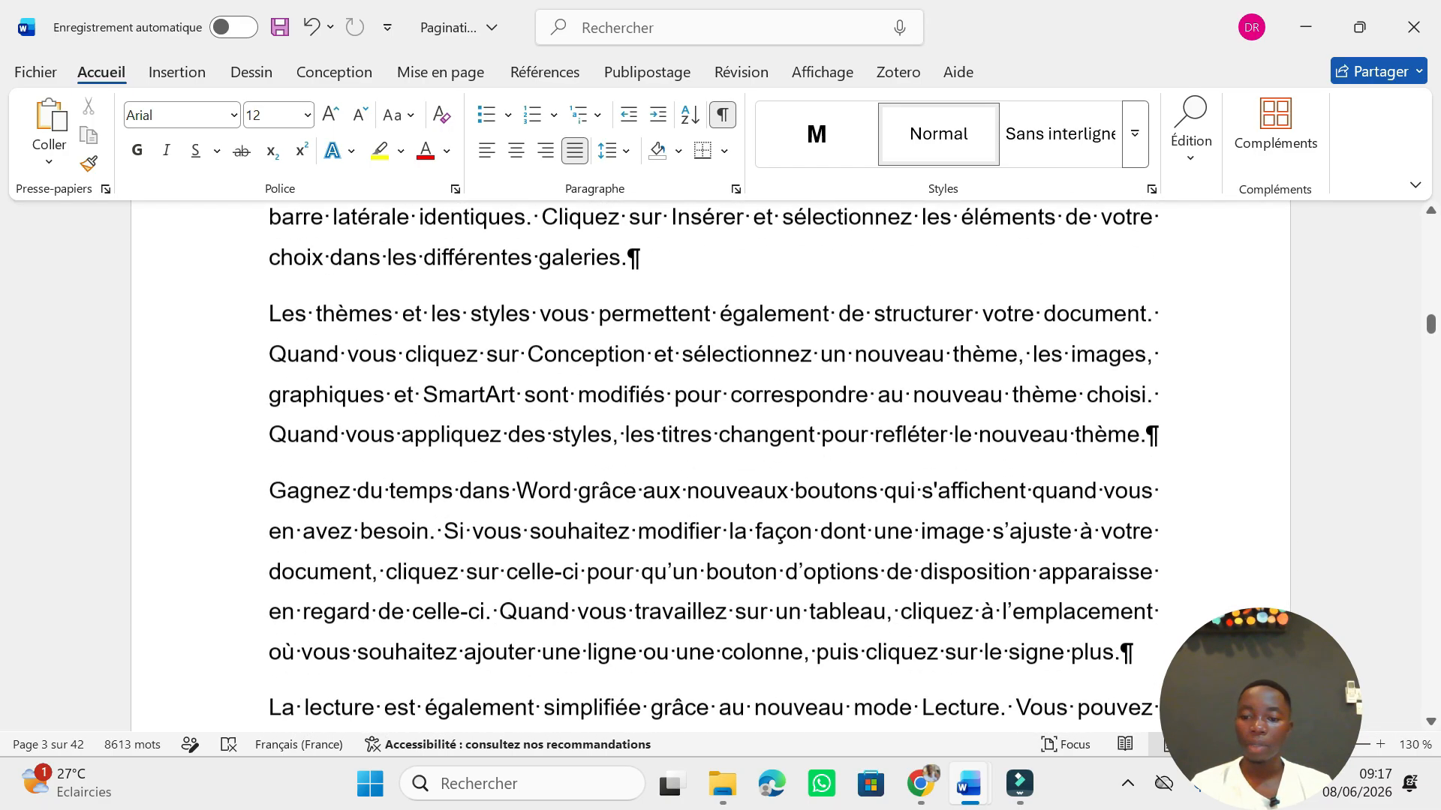
# Examine the Introduction pages and the page number in the footer of the first one
pyautogui.scroll(-10, 1141, 526)
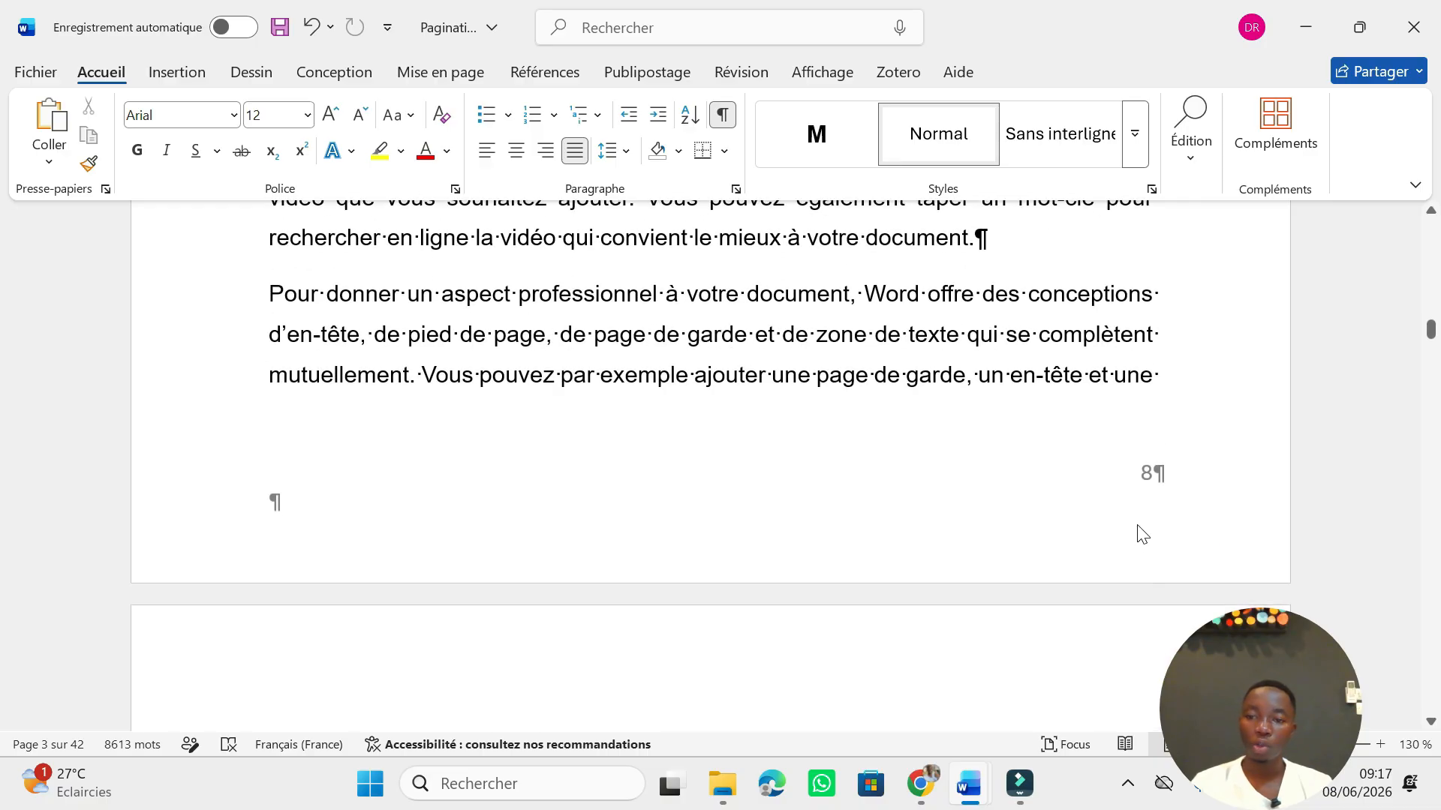
pyautogui.scroll(8, 1150, 496)
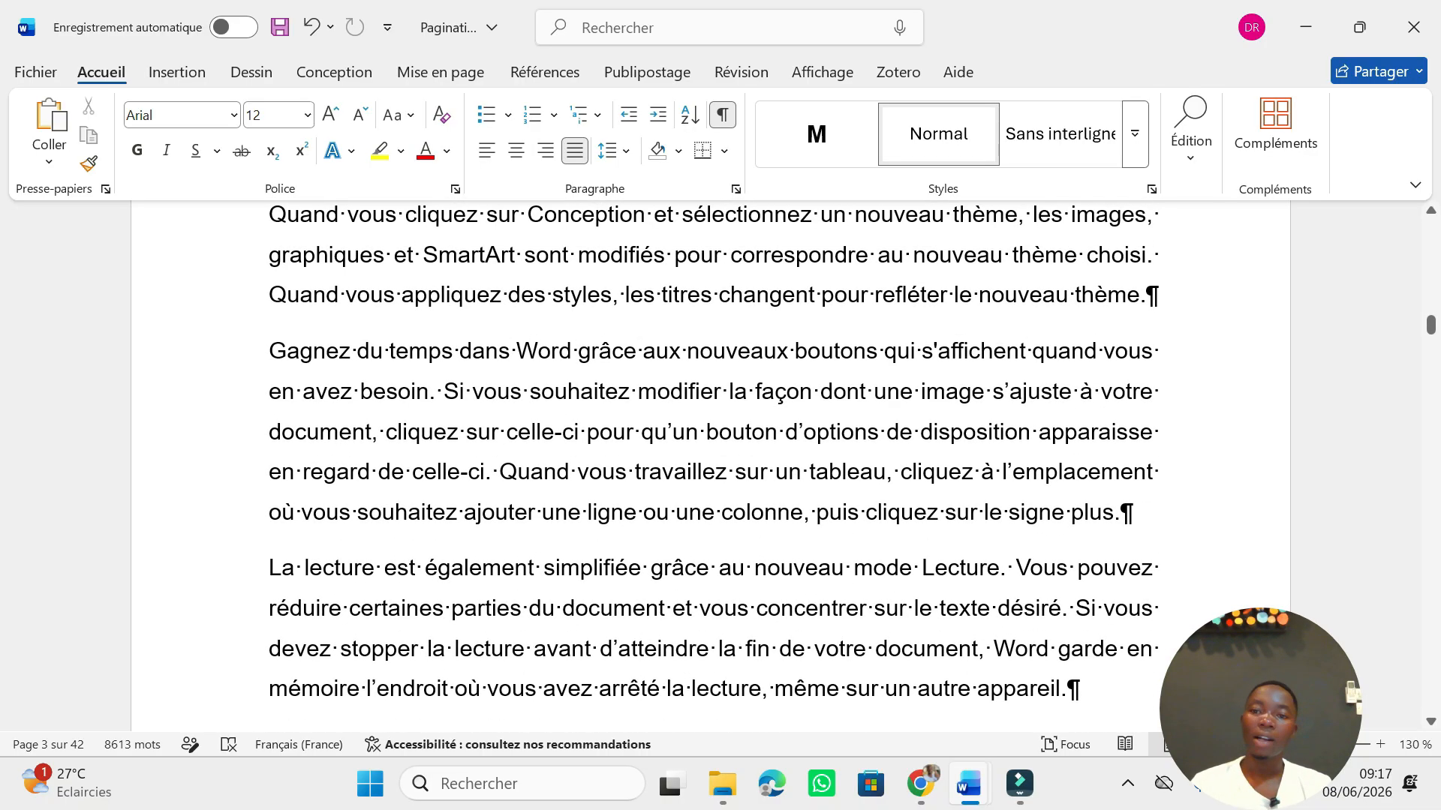
pyautogui.scroll(12, 1144, 501)
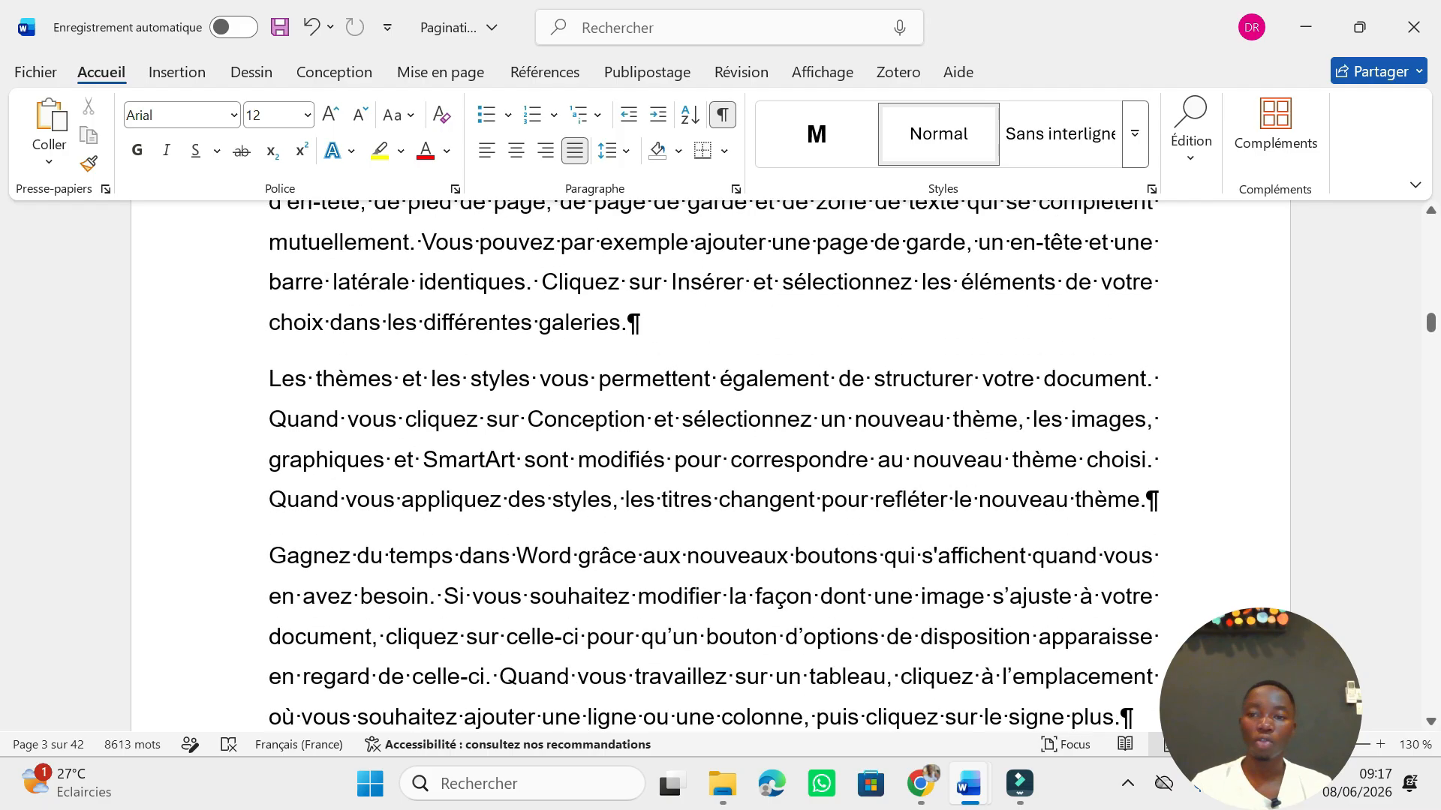
pyautogui.scroll(-15, 1147, 595)
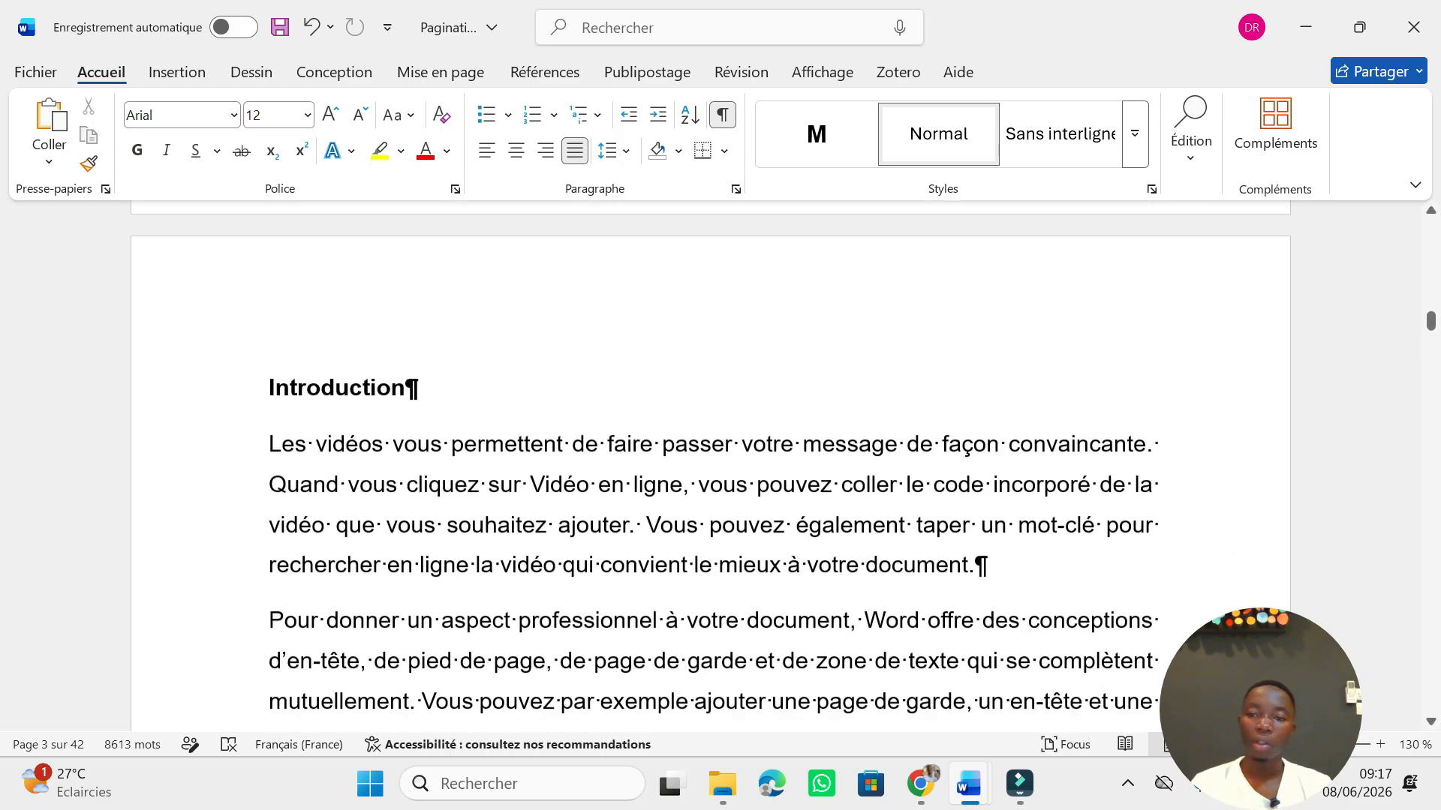
pyautogui.scroll(-3, 1146, 595)
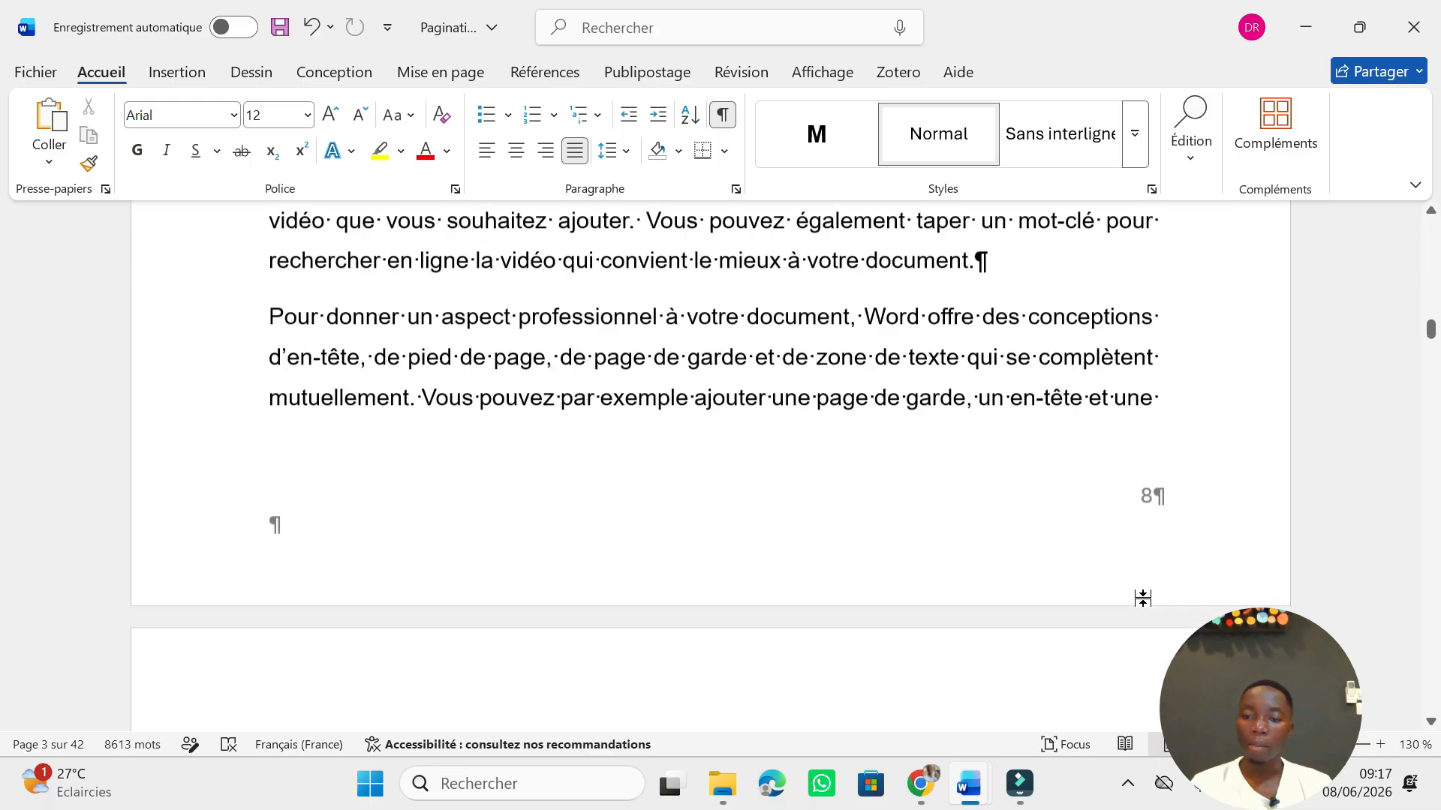
pyautogui.scroll(2, 1125, 570)
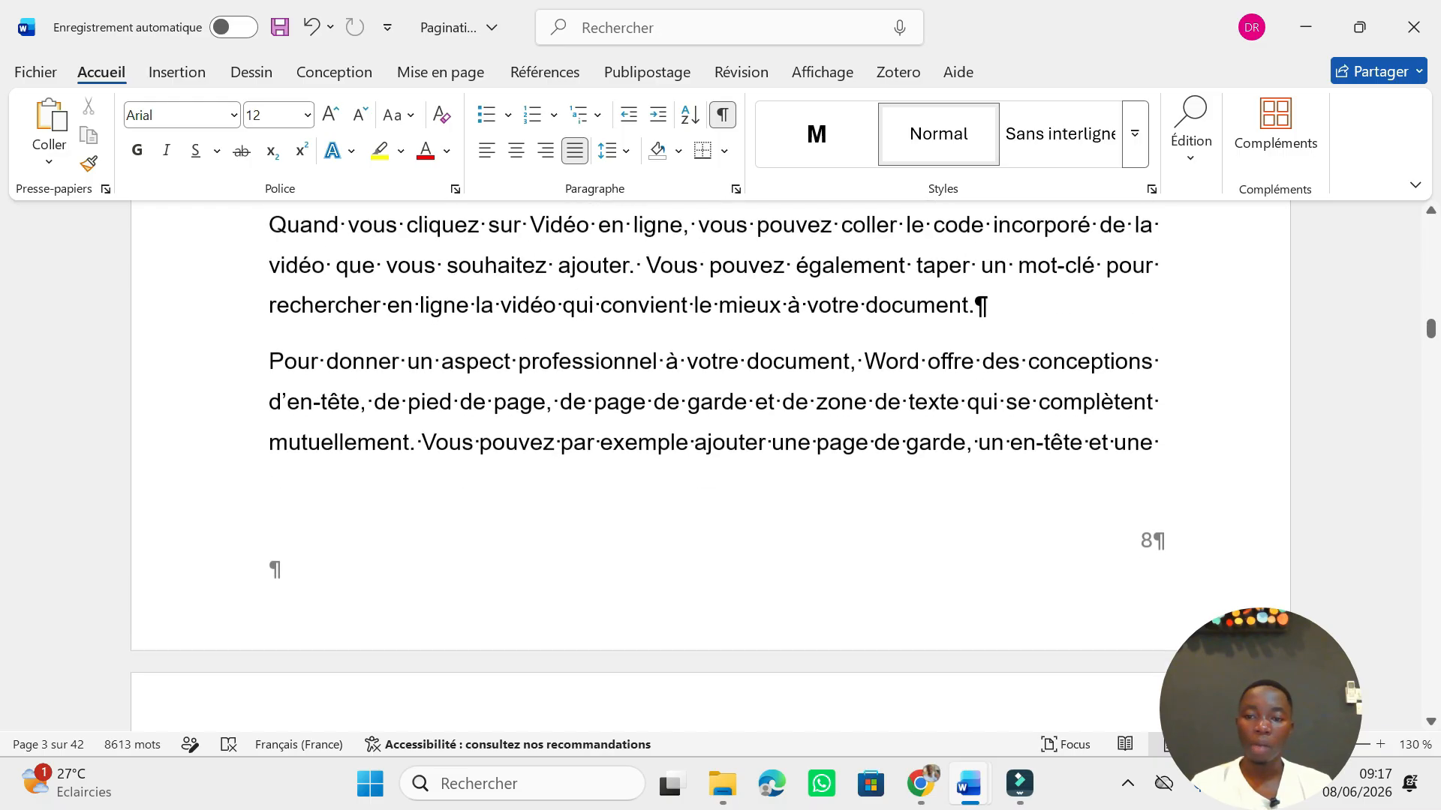
# Open the Section 3 footer on the Introduction's first page and restart that section's page numbering at 1
pyautogui.doubleClick(1156, 578)
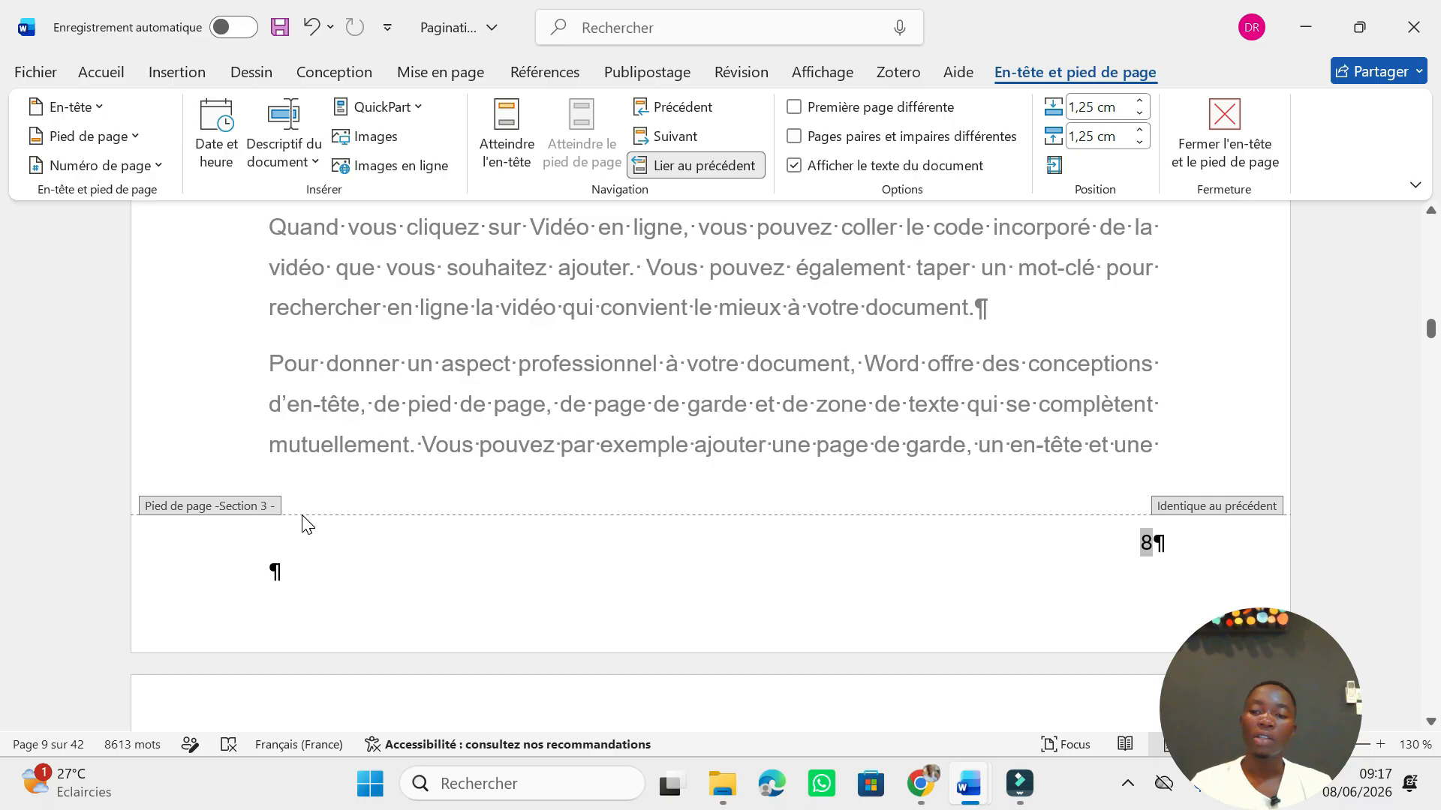
pyautogui.scroll(3, 568, 426)
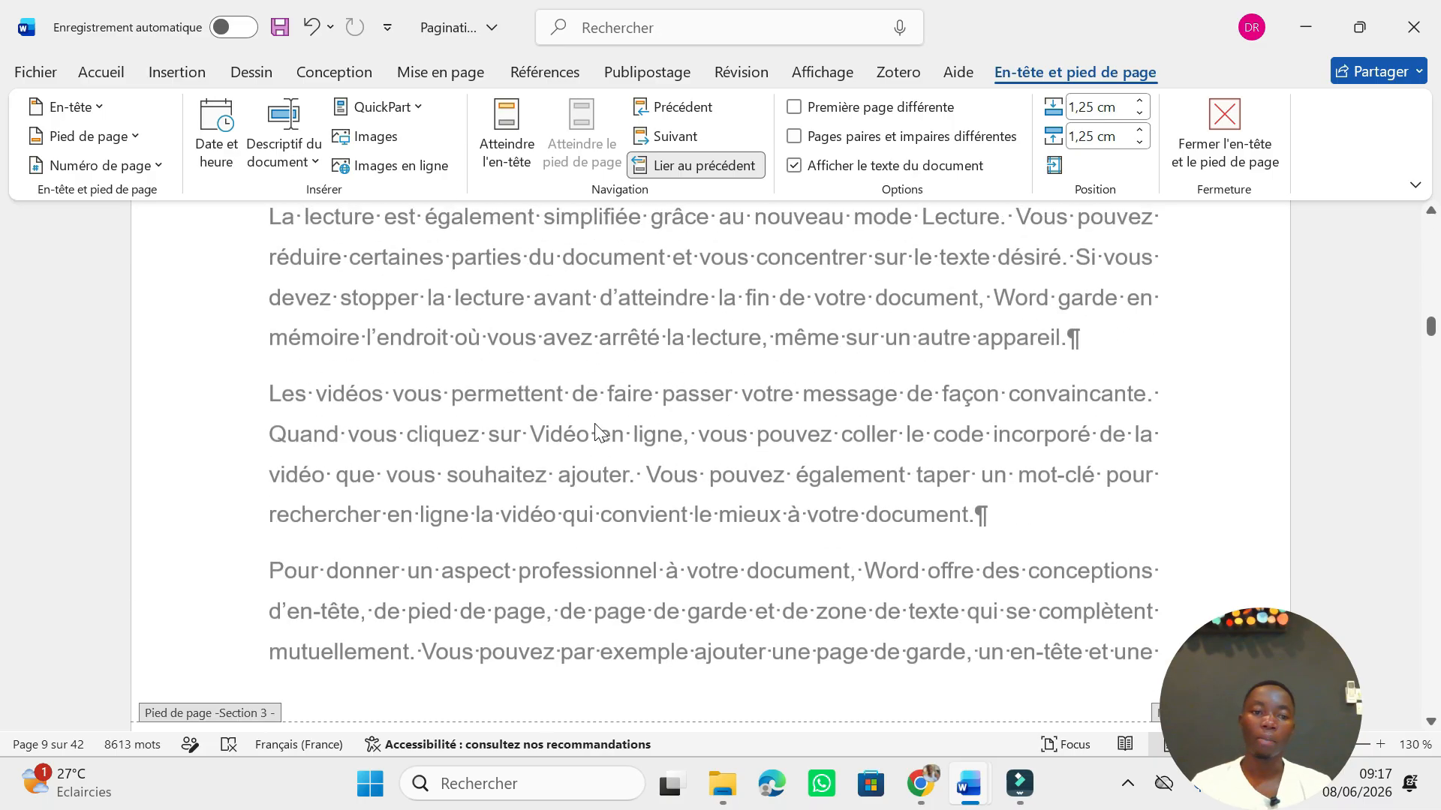
pyautogui.scroll(-3, 225, 568)
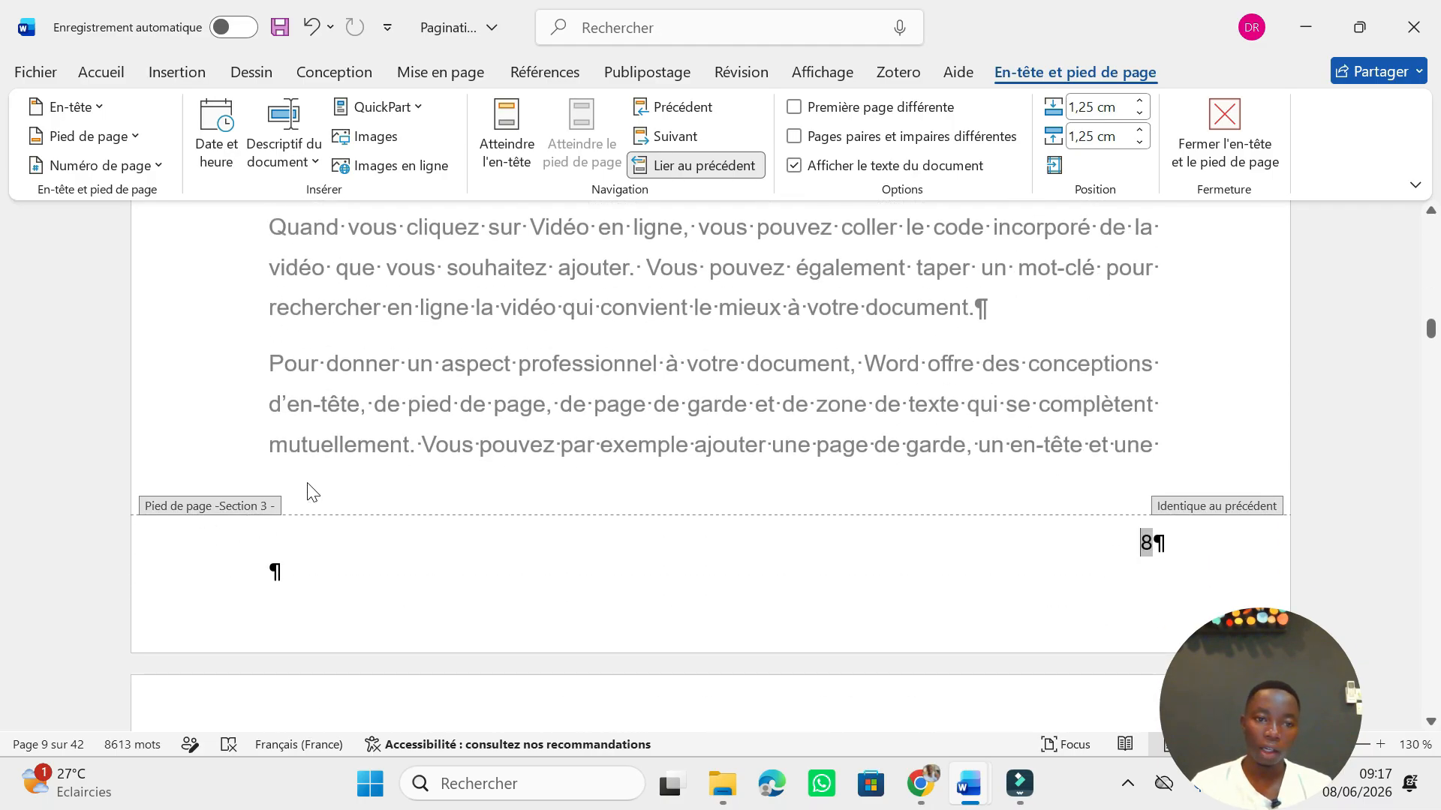
pyautogui.scroll(-10, 315, 481)
pyautogui.scroll(5, 328, 457)
pyautogui.scroll(4, 332, 454)
pyautogui.scroll(-2, 332, 453)
pyautogui.scroll(-9, 726, 533)
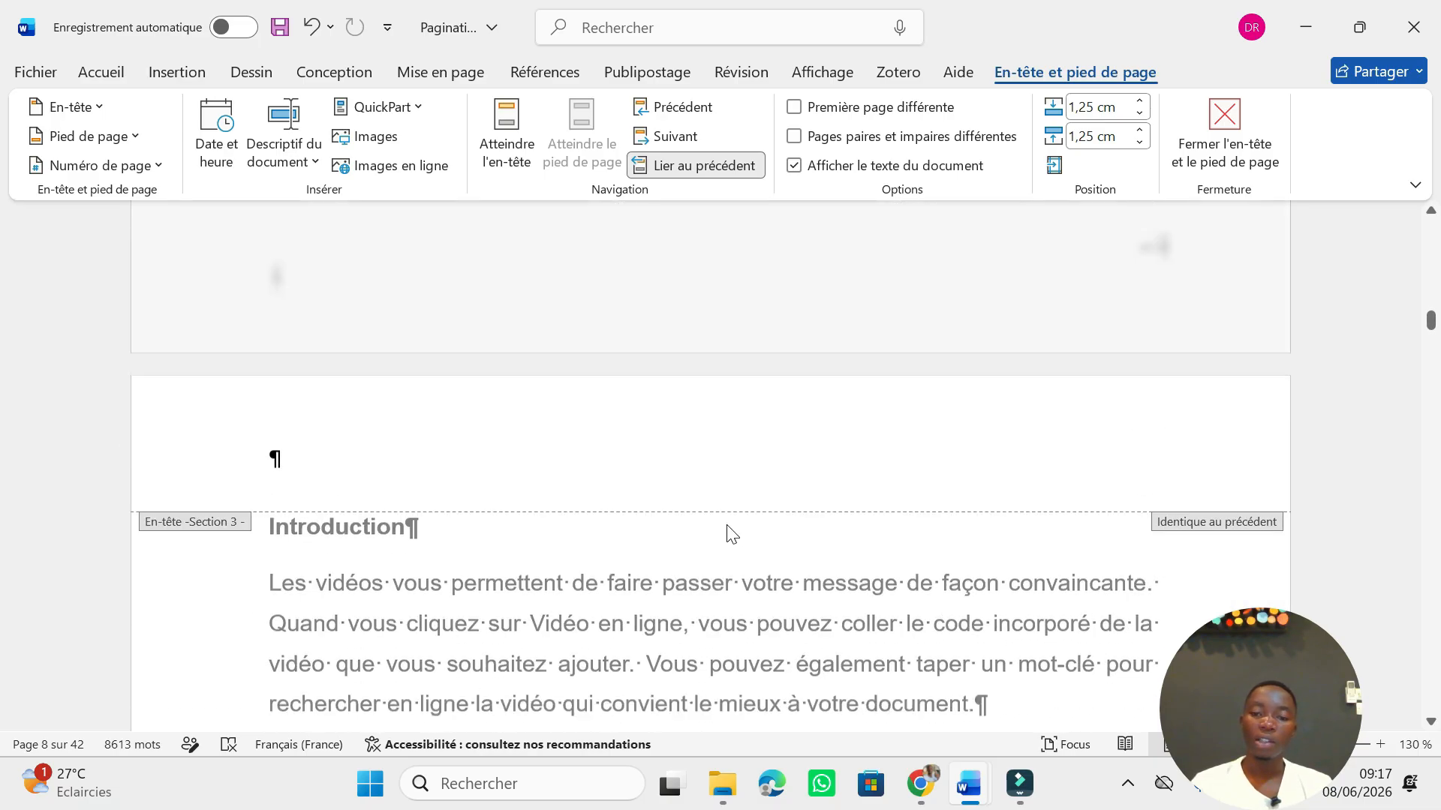
pyautogui.scroll(-4, 1146, 647)
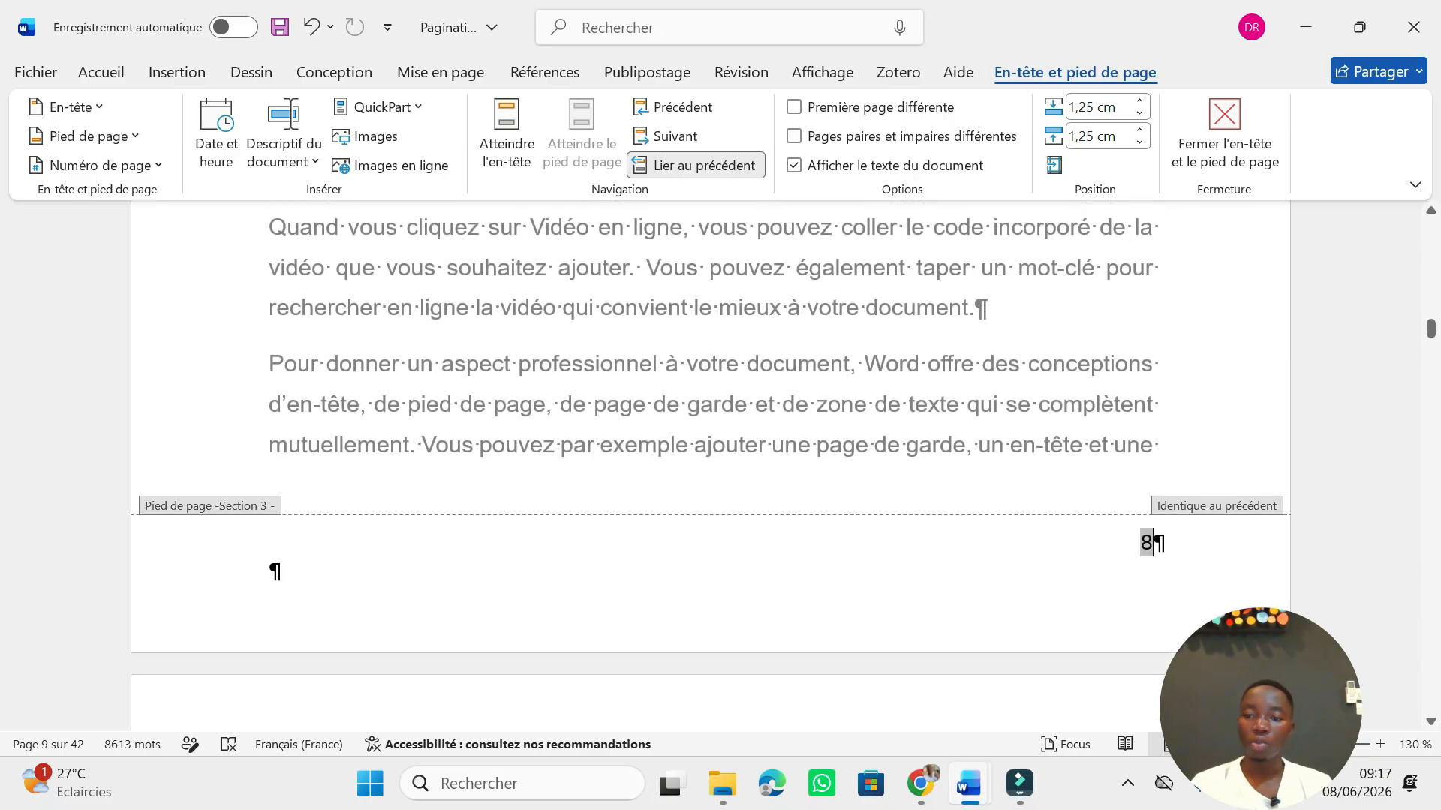
pyautogui.click(105, 166)
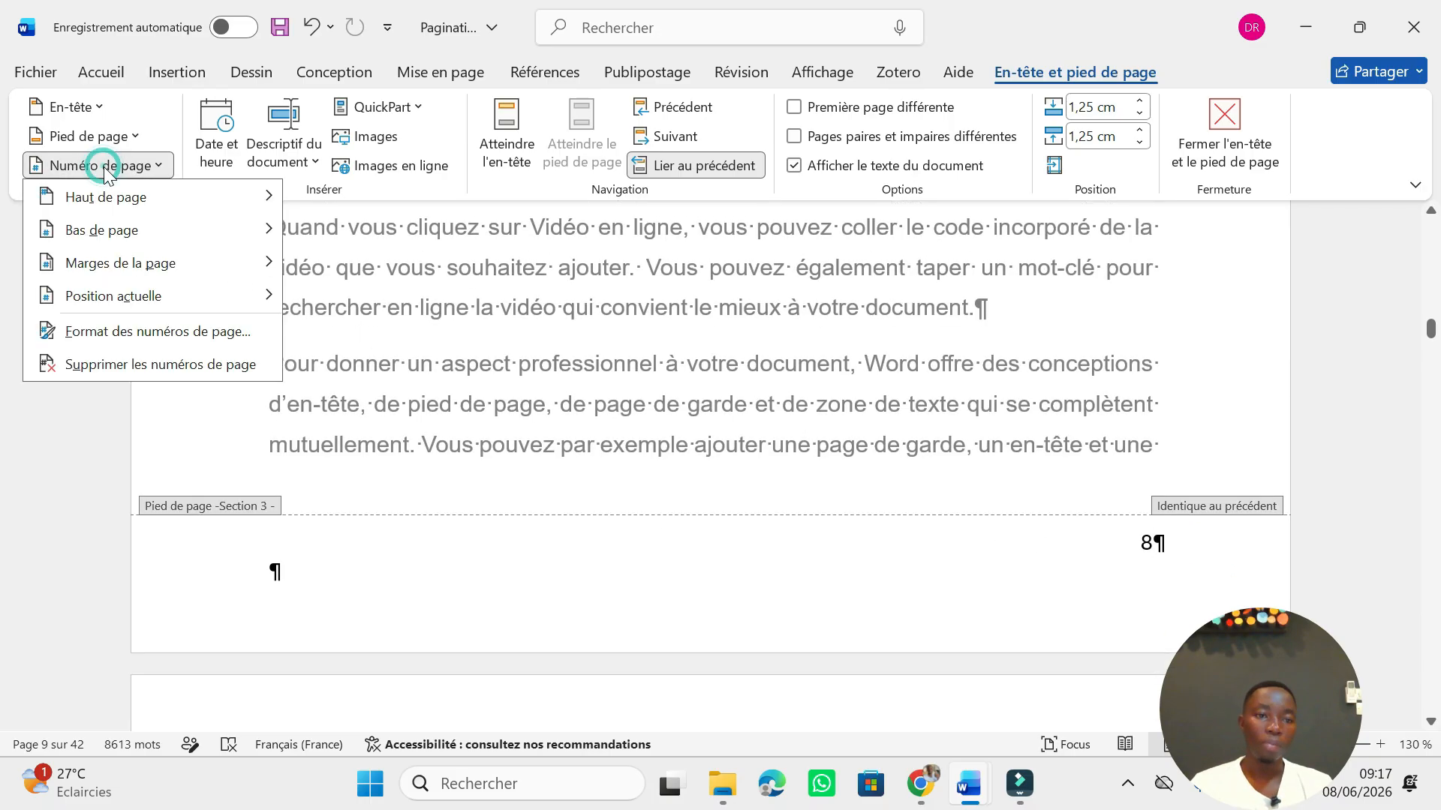
pyautogui.click(122, 336)
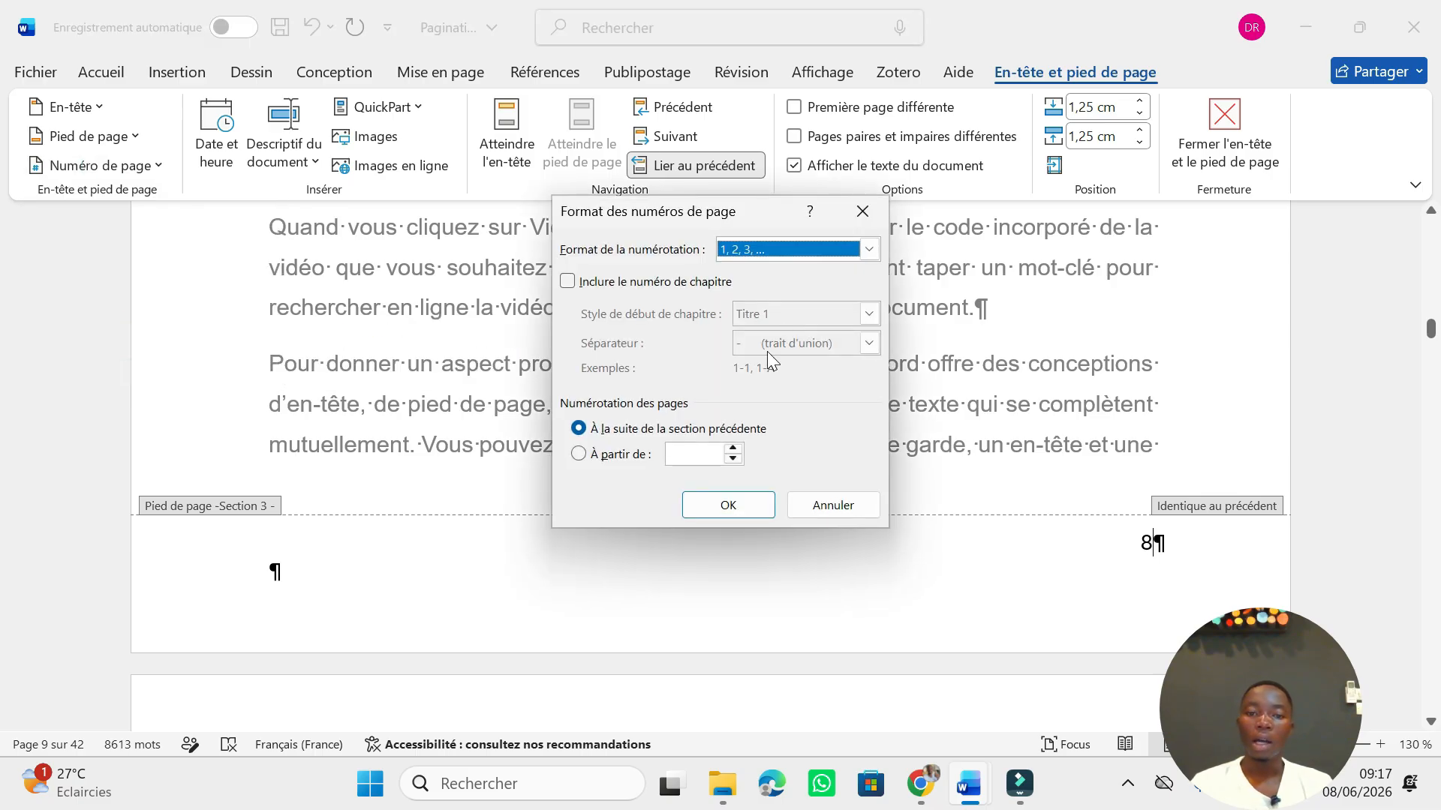
pyautogui.click(597, 462)
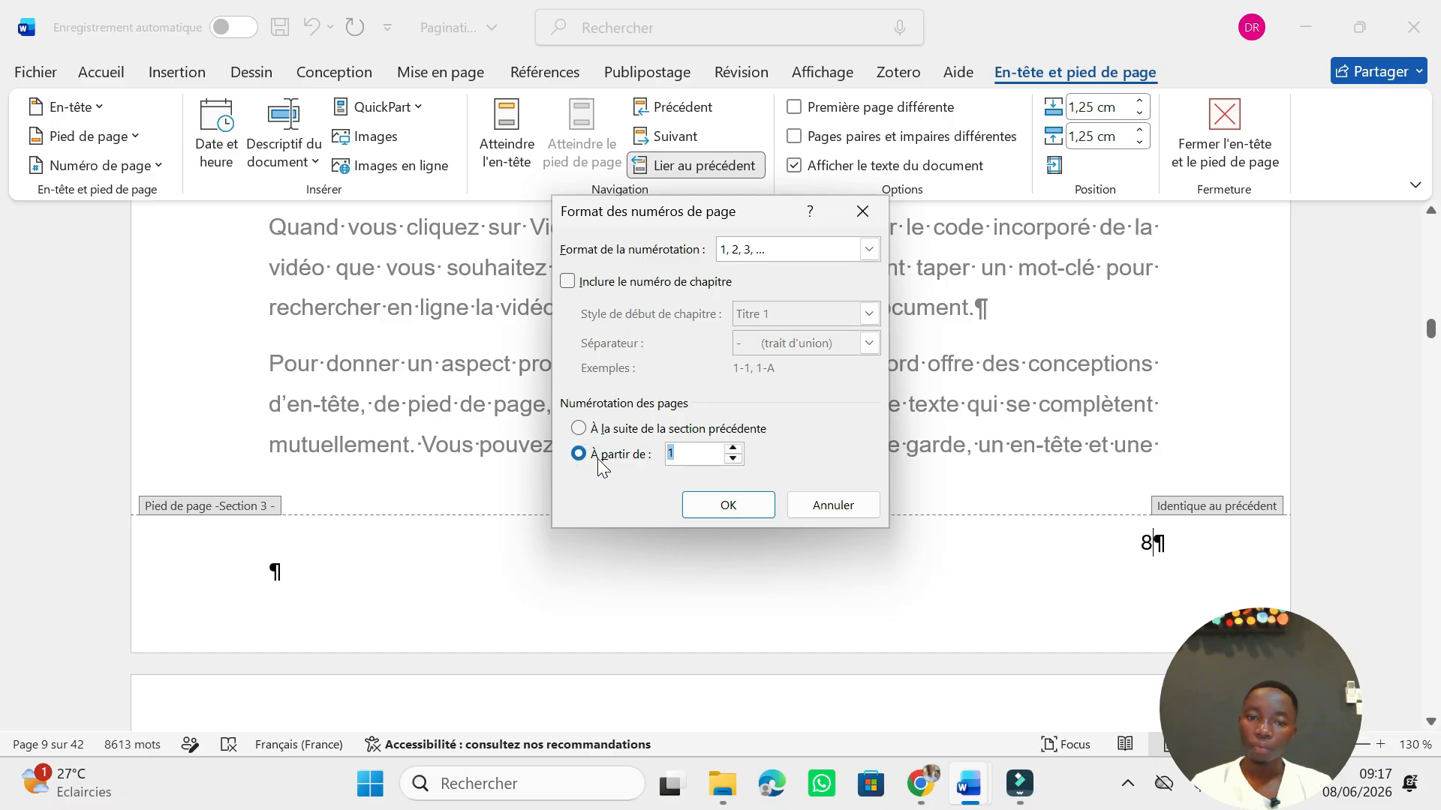
pyautogui.click(690, 452)
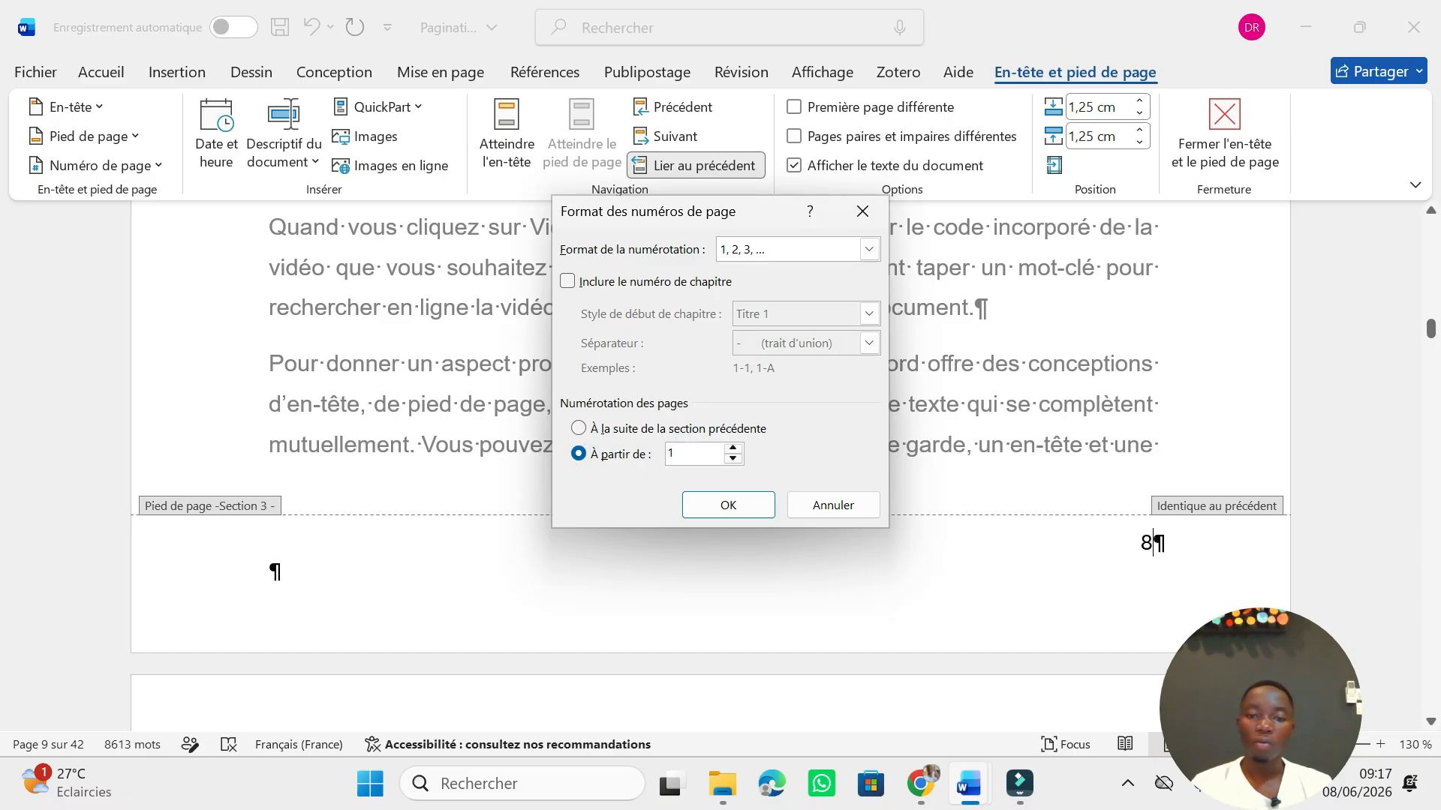
pyautogui.click(732, 513)
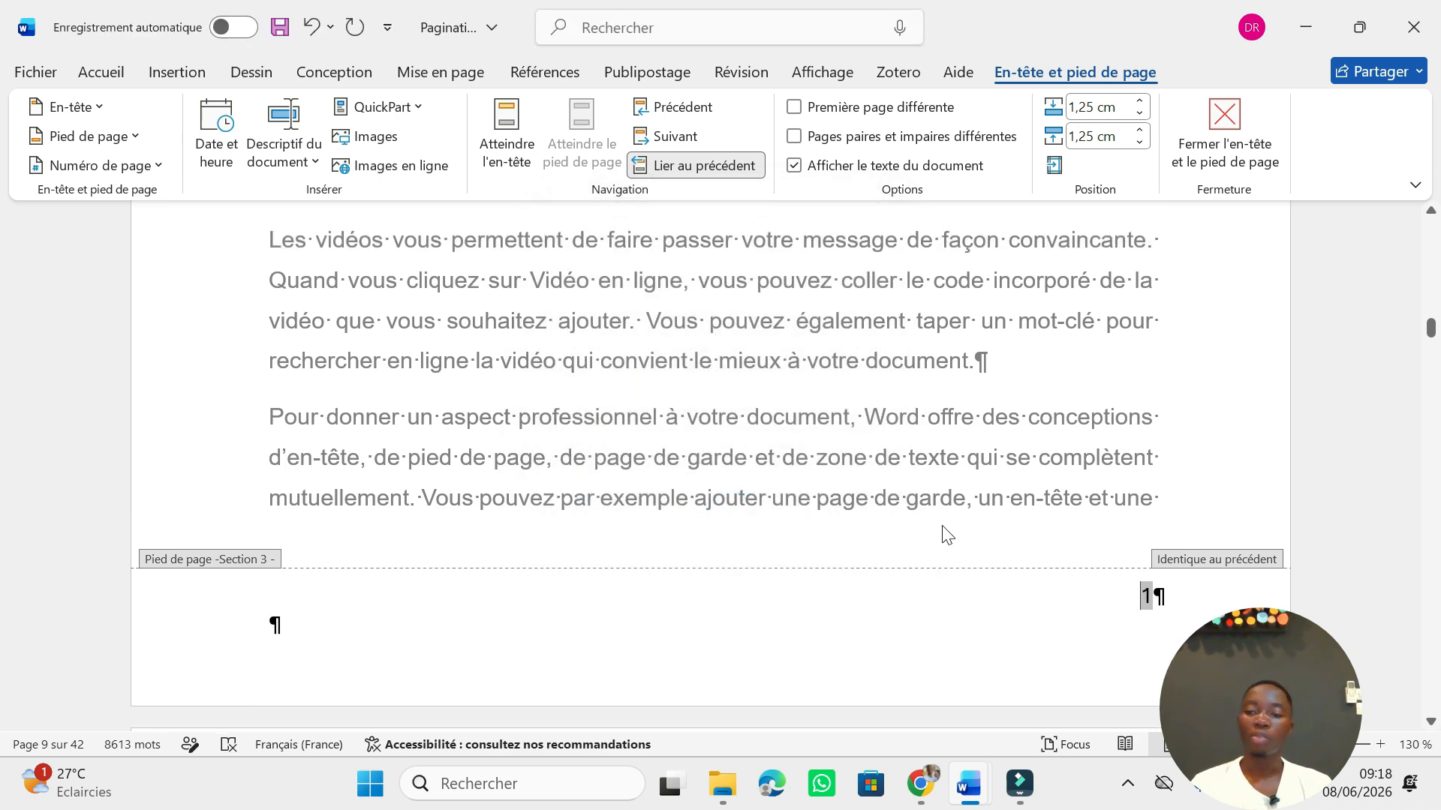
# Examine the Section 3 footer page numbers from the Introduction to the section break after the bibliography
pyautogui.scroll(-10, 1145, 605)
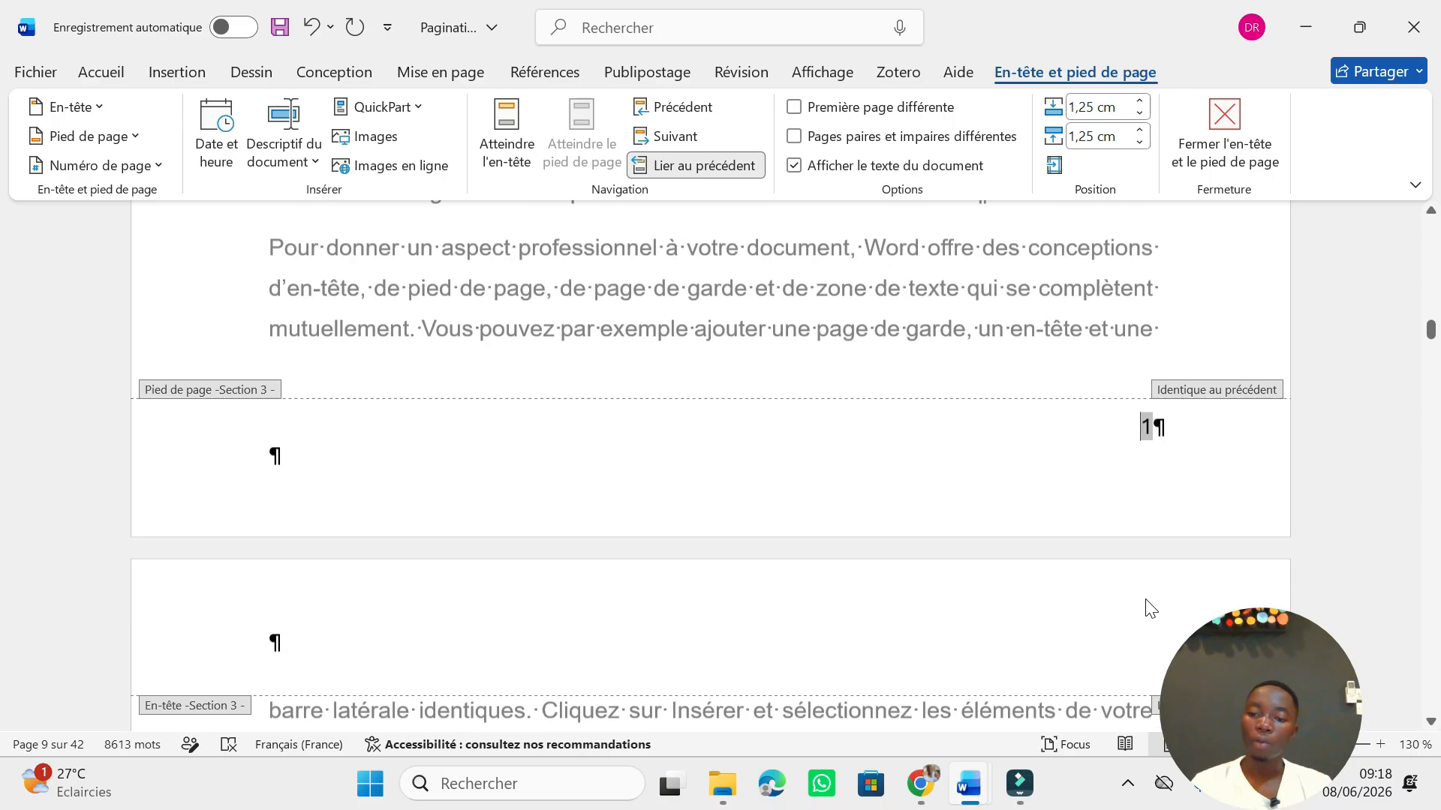
pyautogui.scroll(-12, 1152, 615)
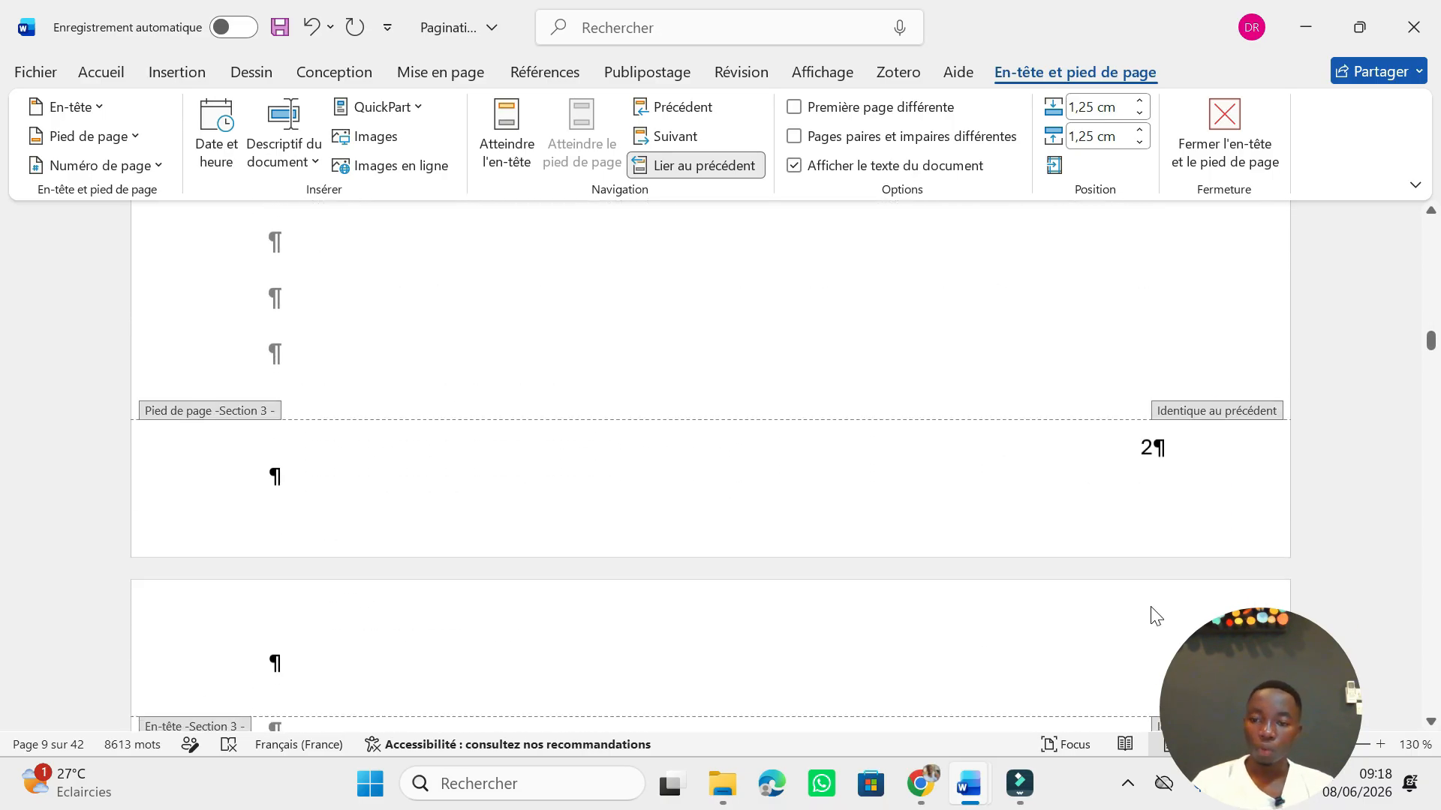
pyautogui.scroll(-10, 1139, 618)
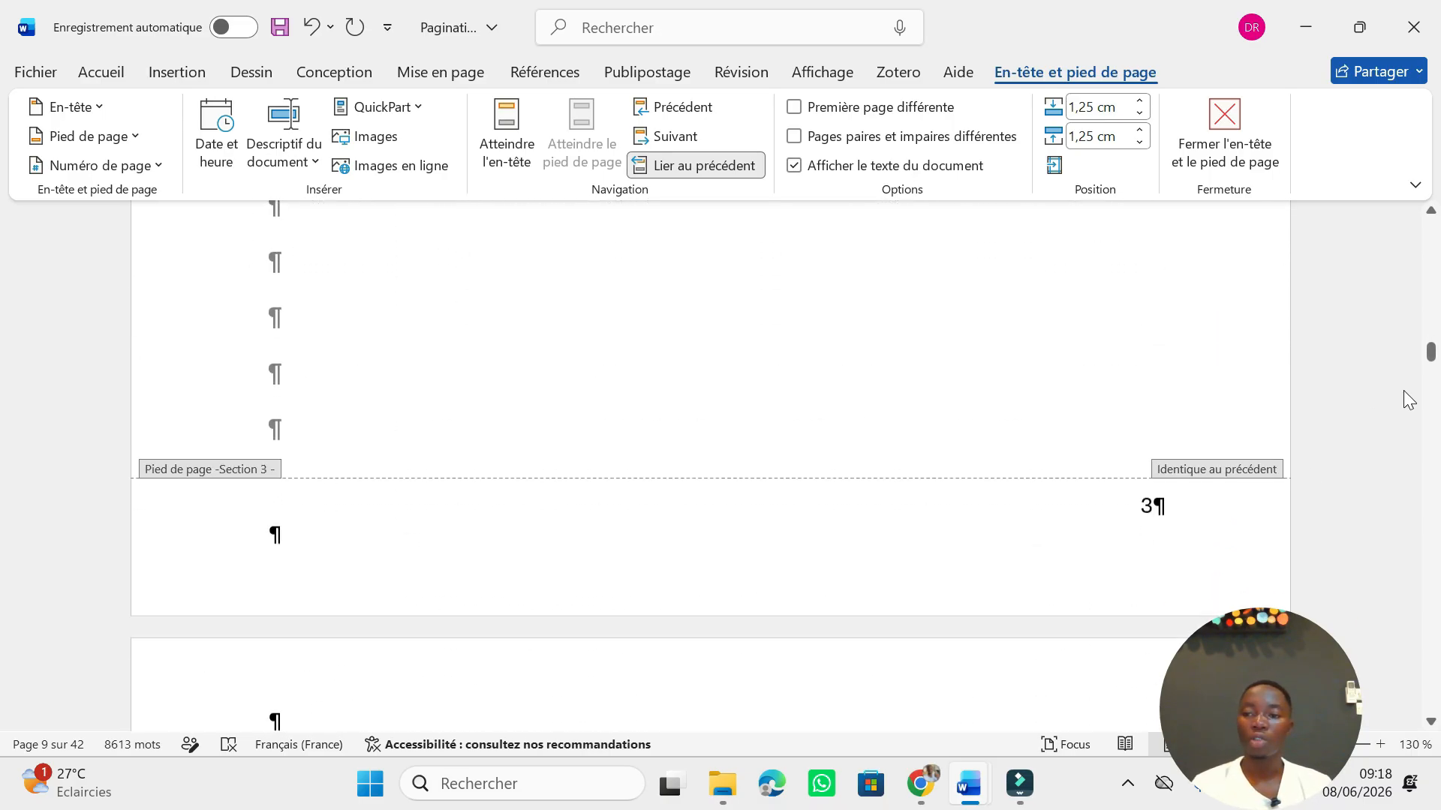
pyautogui.moveTo(1431, 360); pyautogui.dragTo(1431, 673)
pyautogui.scroll(-12, 680, 593)
pyautogui.scroll(-15, 683, 586)
pyautogui.scroll(1, 696, 519)
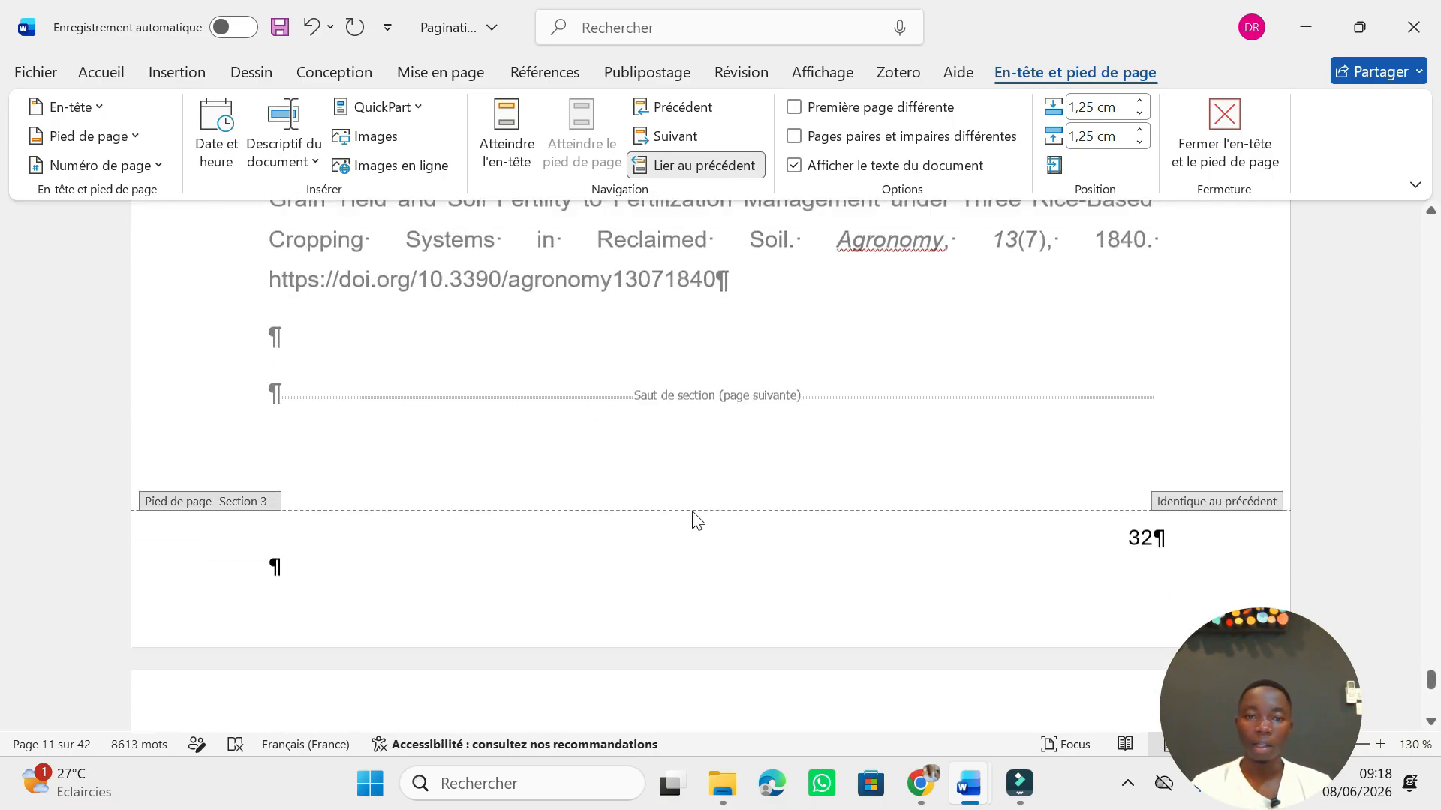
# Examine the Références bibliographiques pages, from their title page to the section break that closes Section 3
pyautogui.scroll(2, 701, 481)
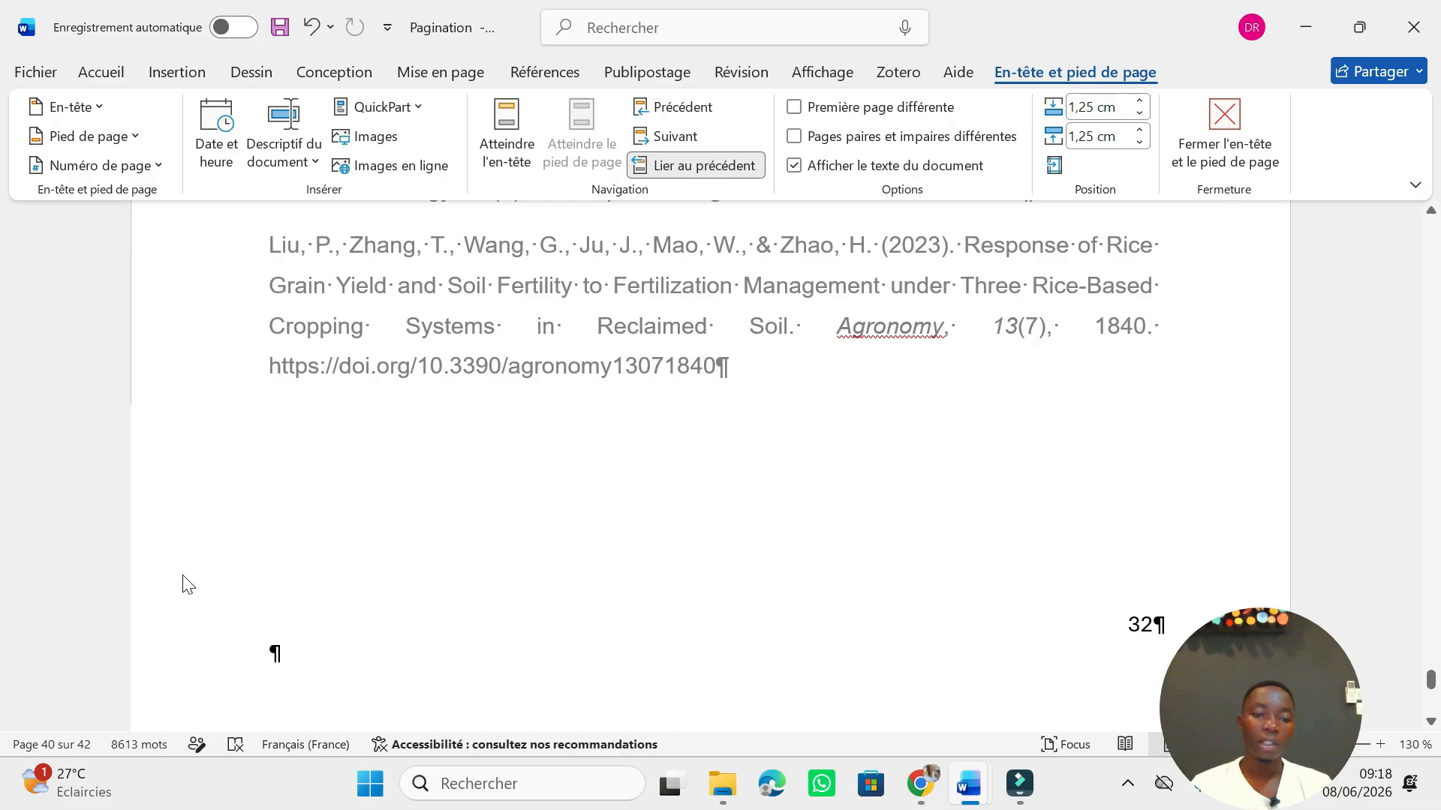
pyautogui.scroll(15, 425, 567)
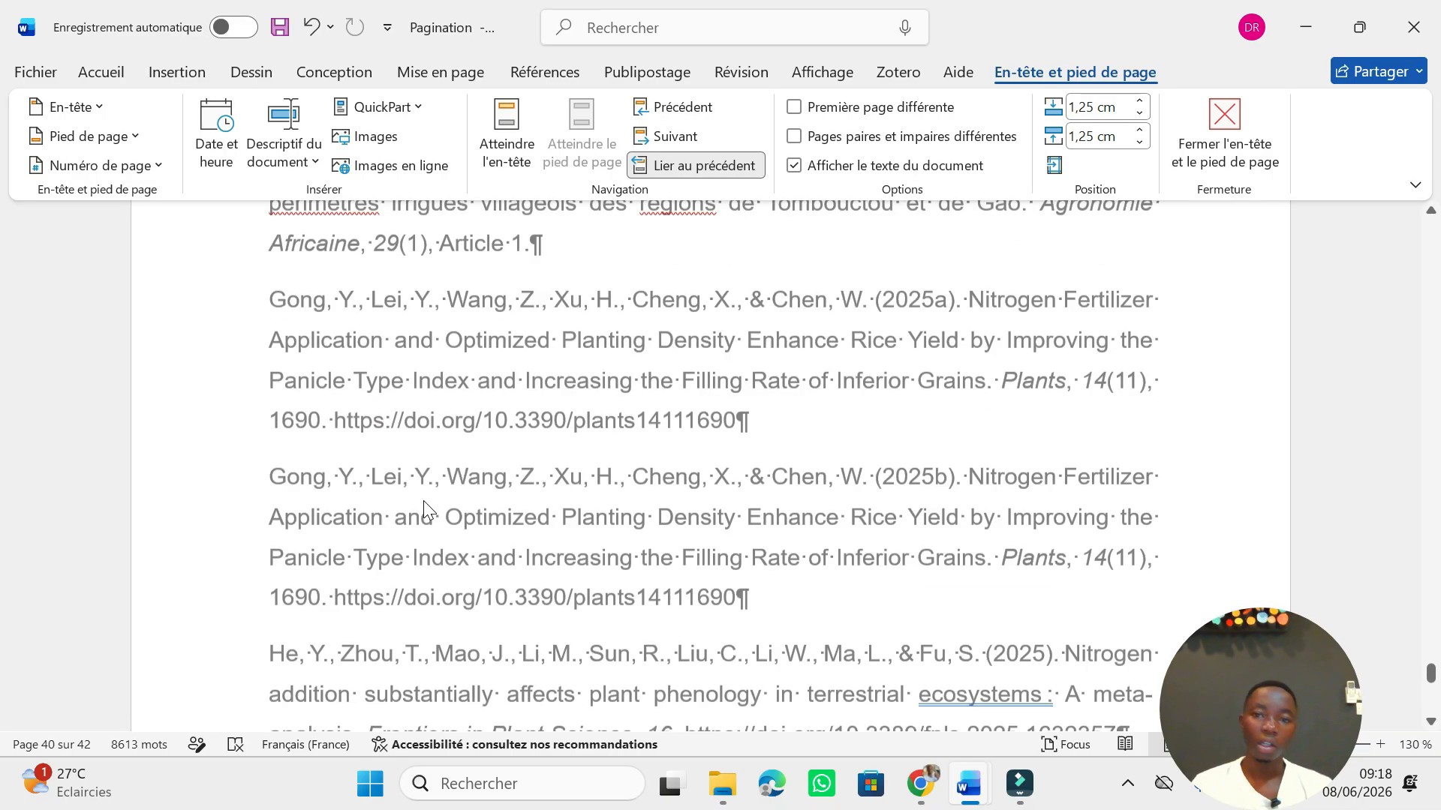
pyautogui.scroll(15, 423, 501)
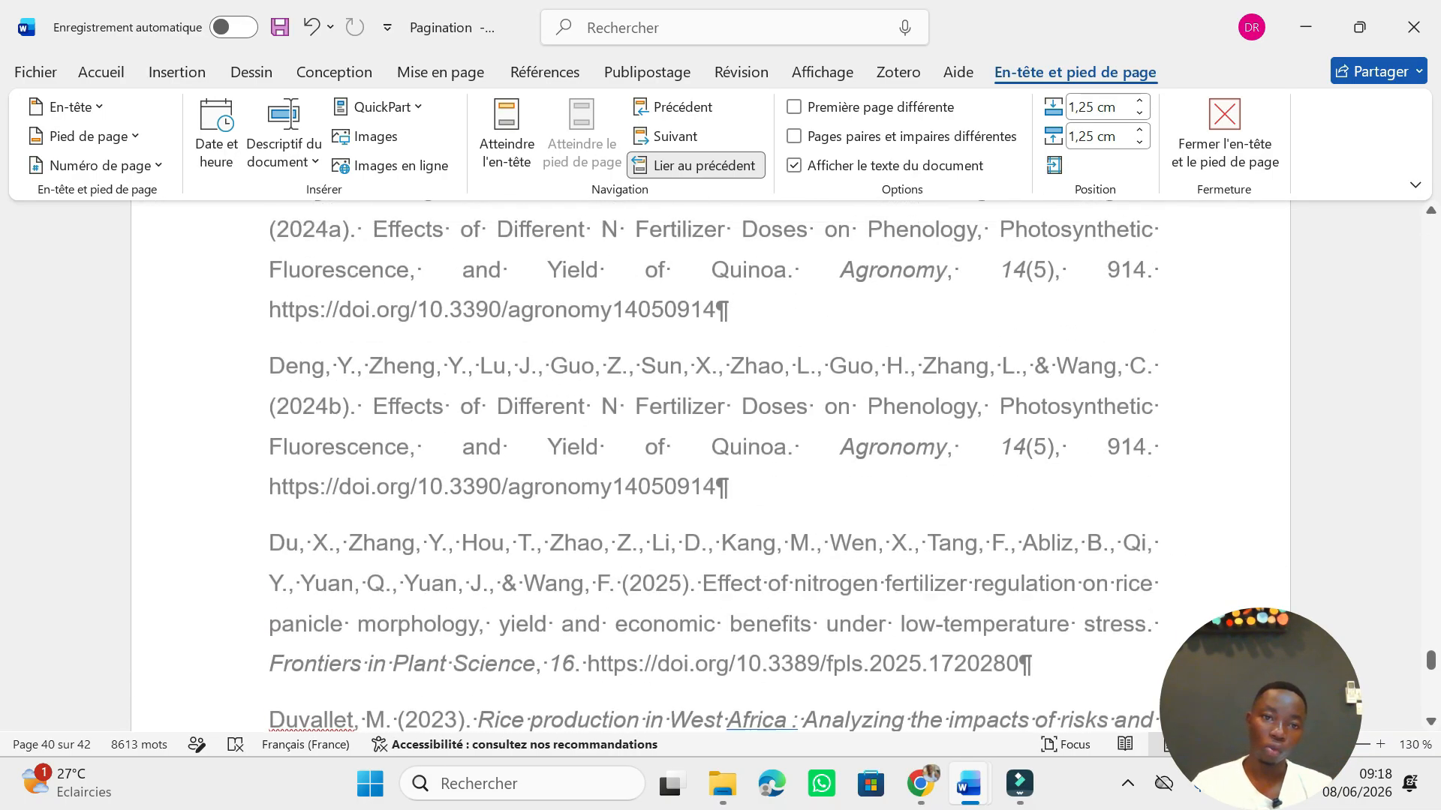
pyautogui.scroll(15, 425, 510)
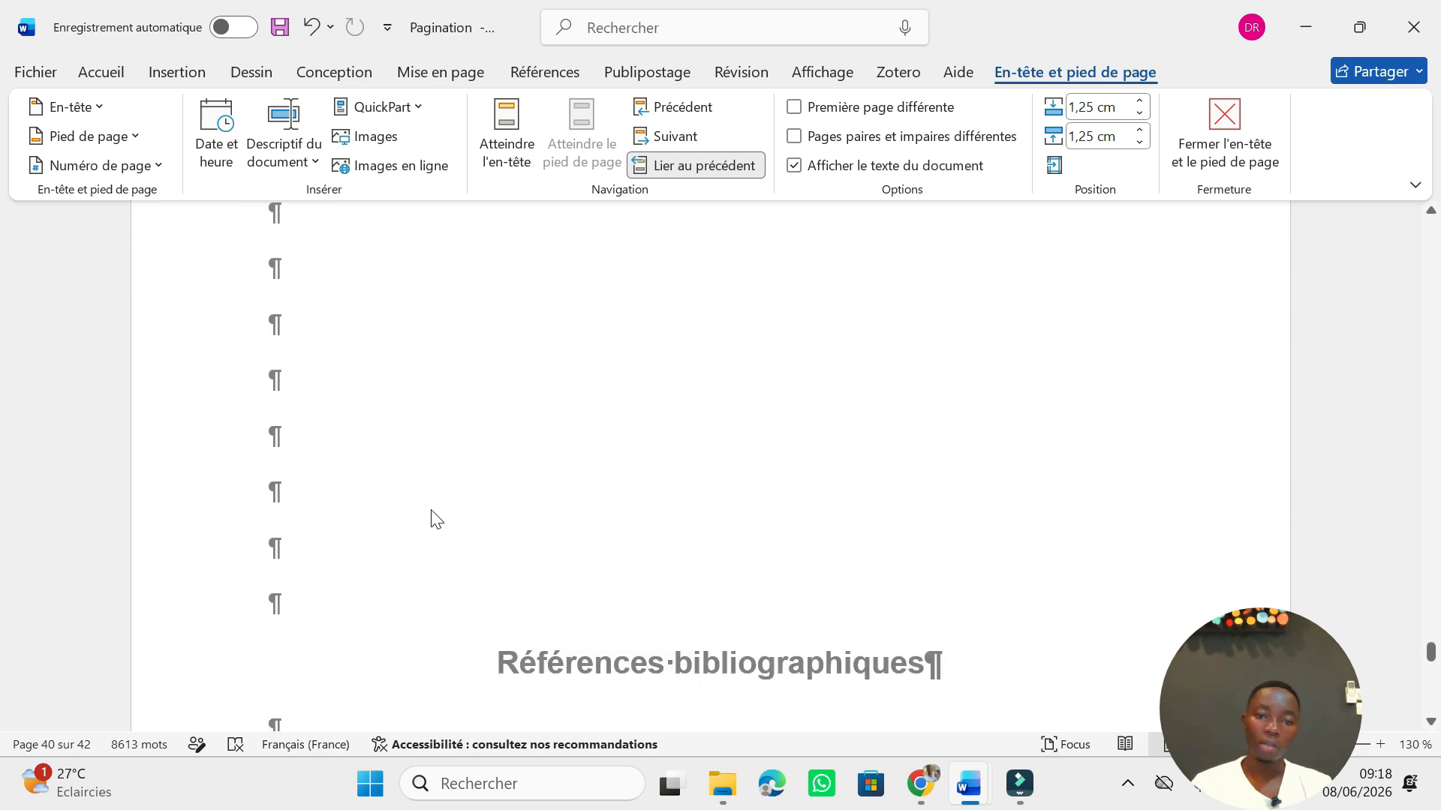
pyautogui.scroll(4, 428, 515)
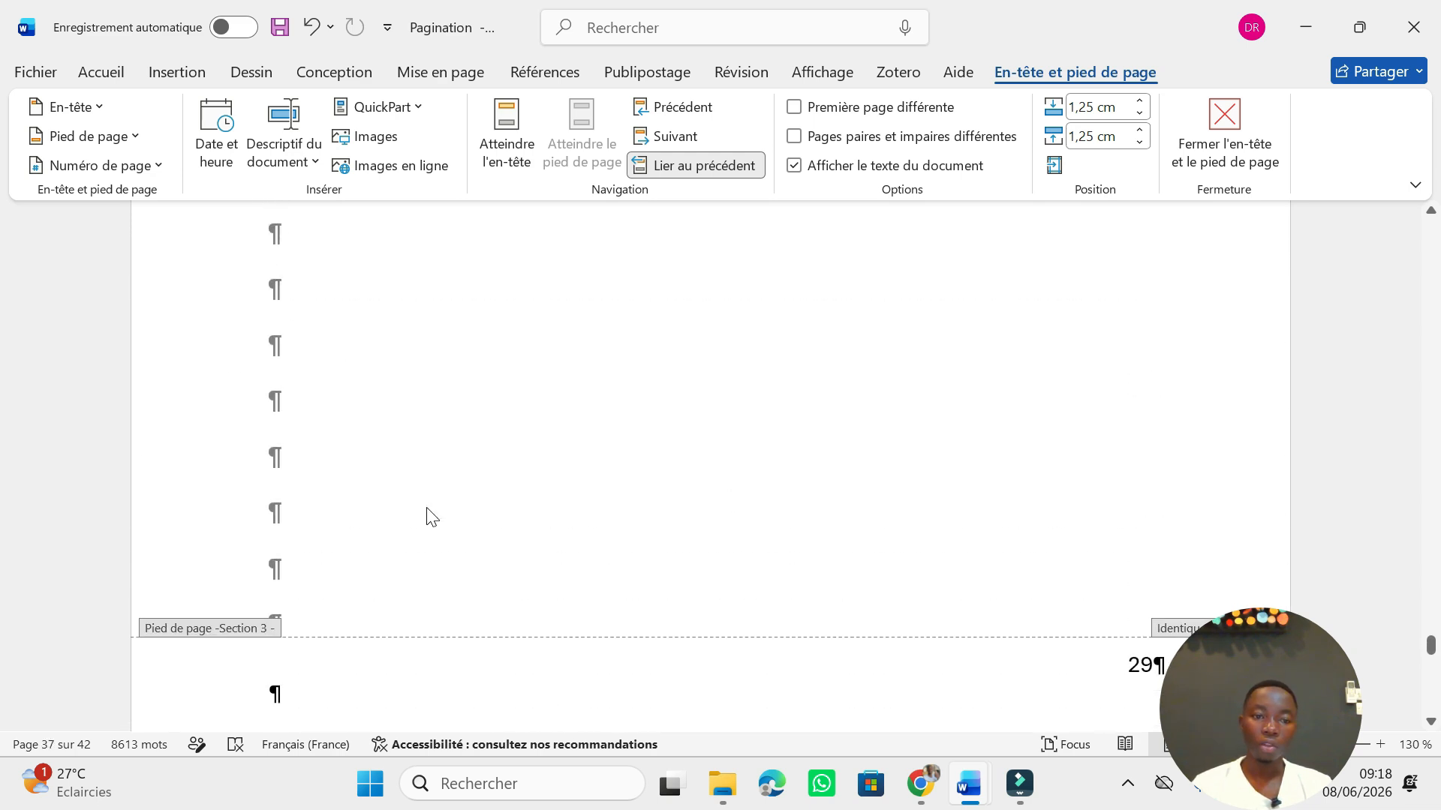
pyautogui.scroll(-7, 428, 517)
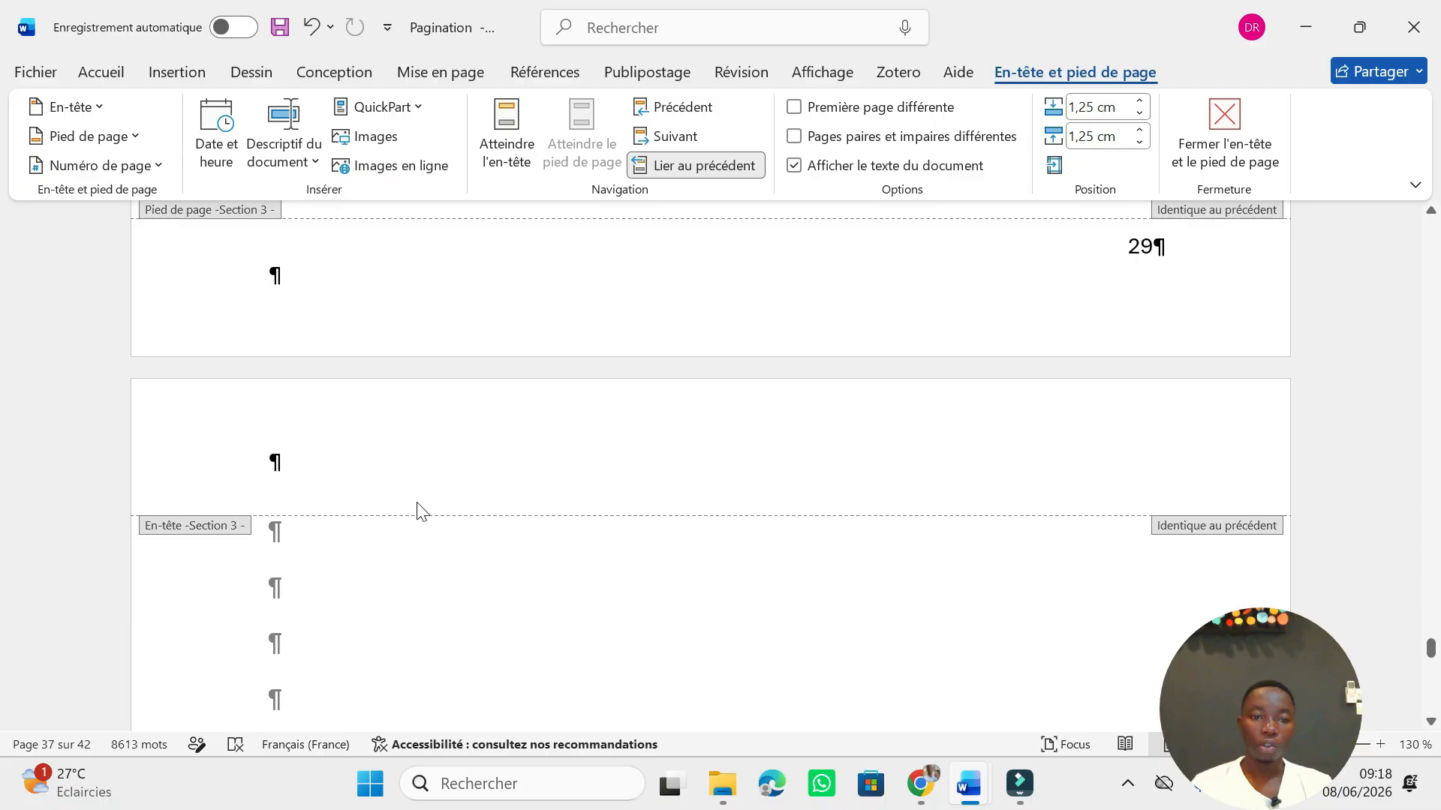
pyautogui.scroll(-15, 425, 514)
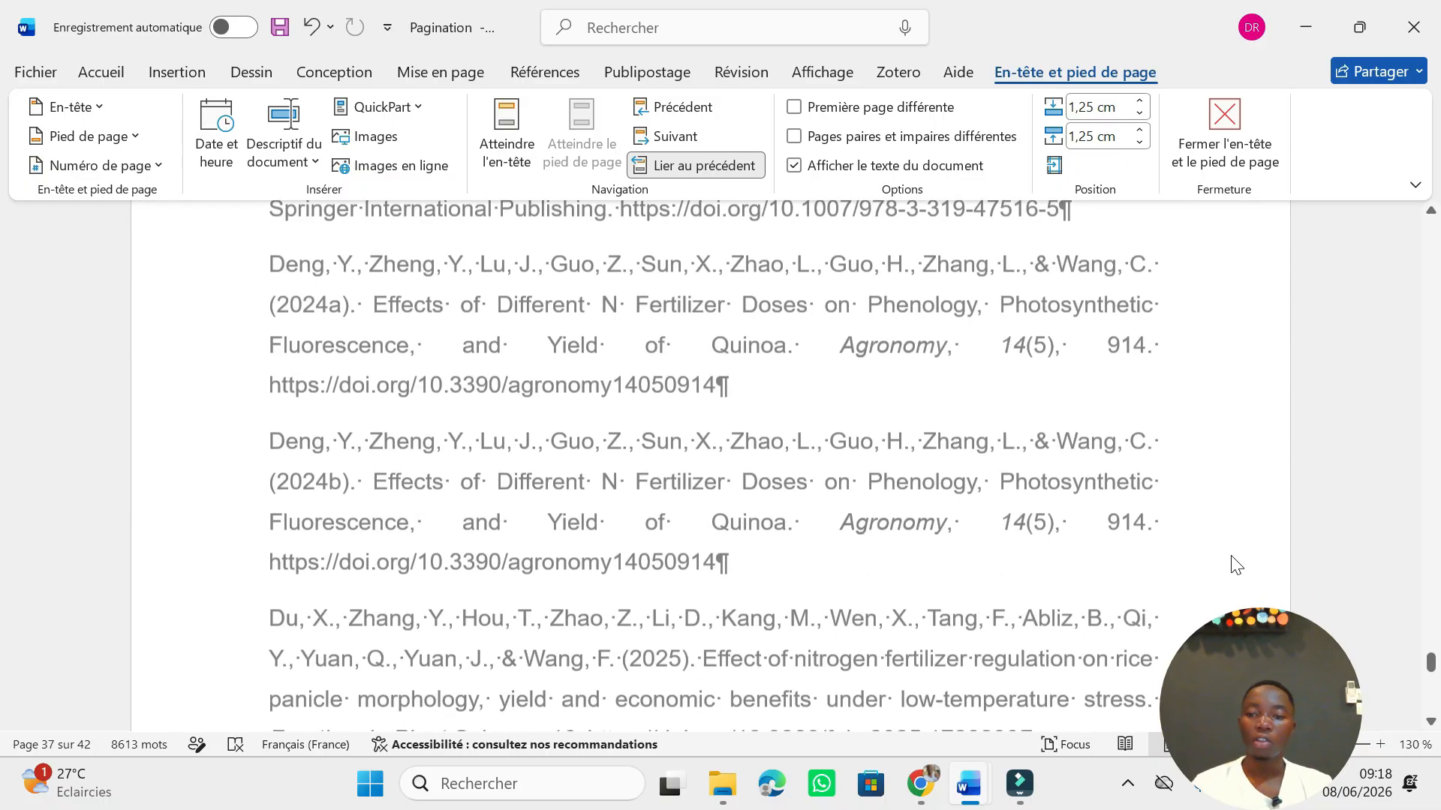
pyautogui.scroll(-15, 903, 608)
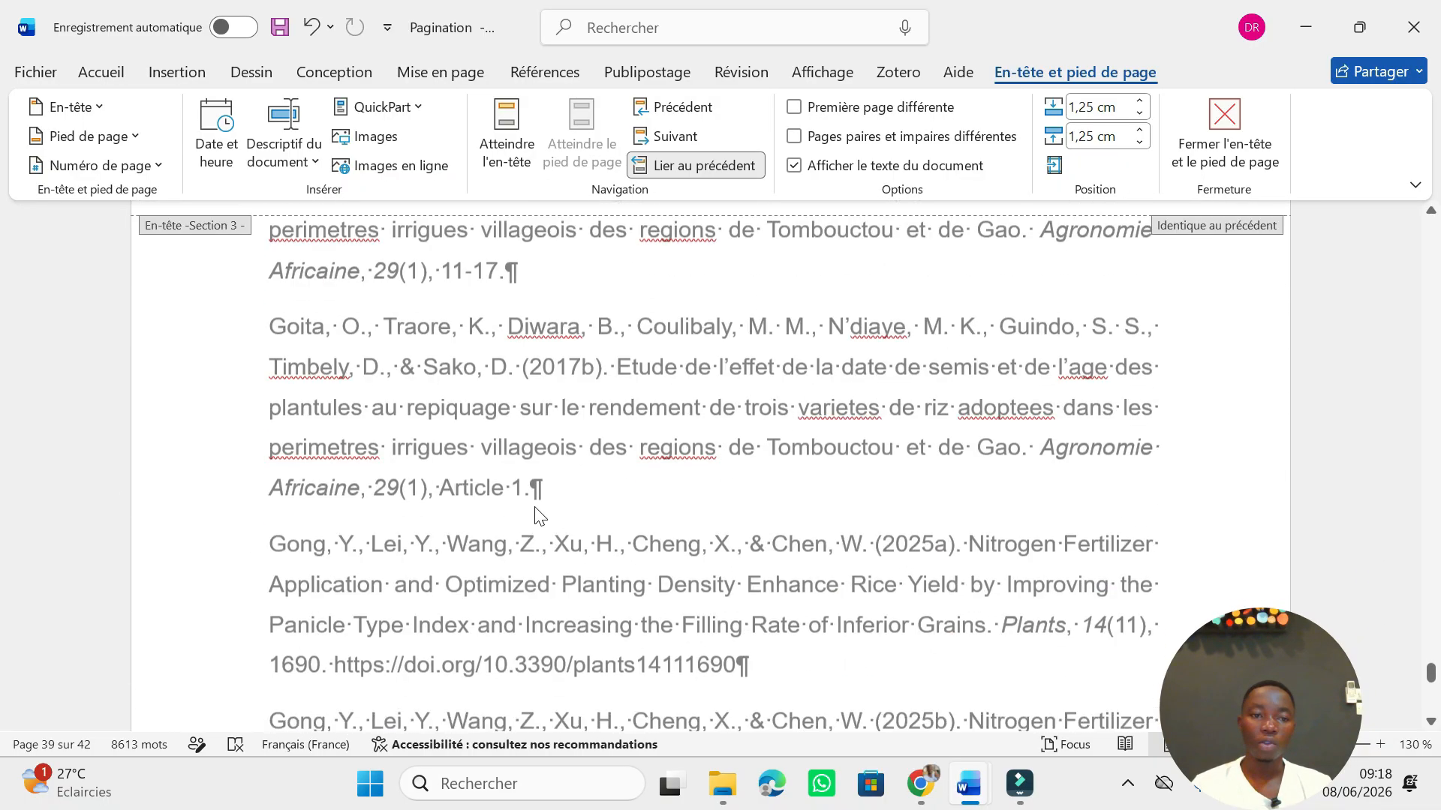
pyautogui.scroll(-15, 424, 523)
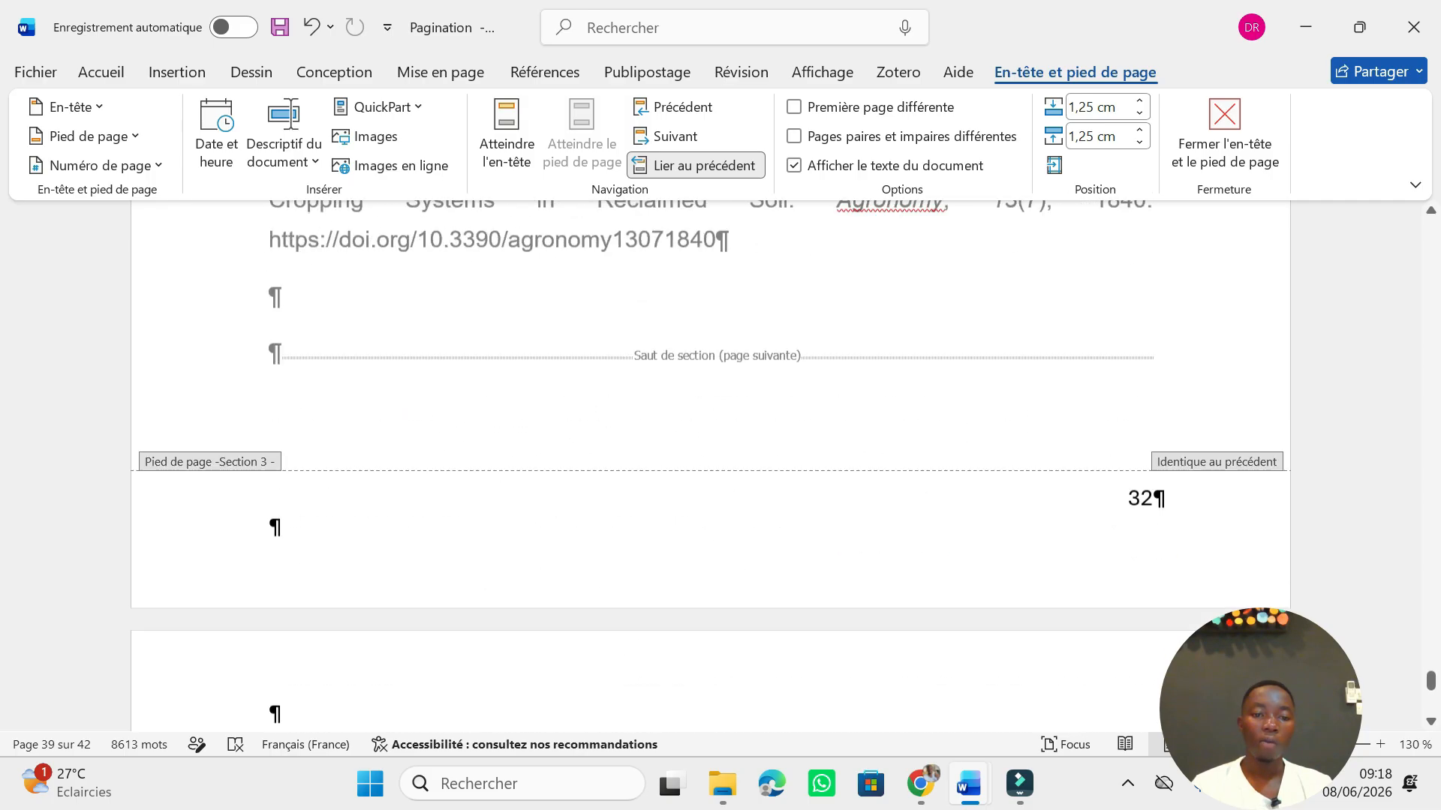
# Examine the Section 4 header label and the footer page number on the page preceding Annexe 1
pyautogui.scroll(-1, 406, 514)
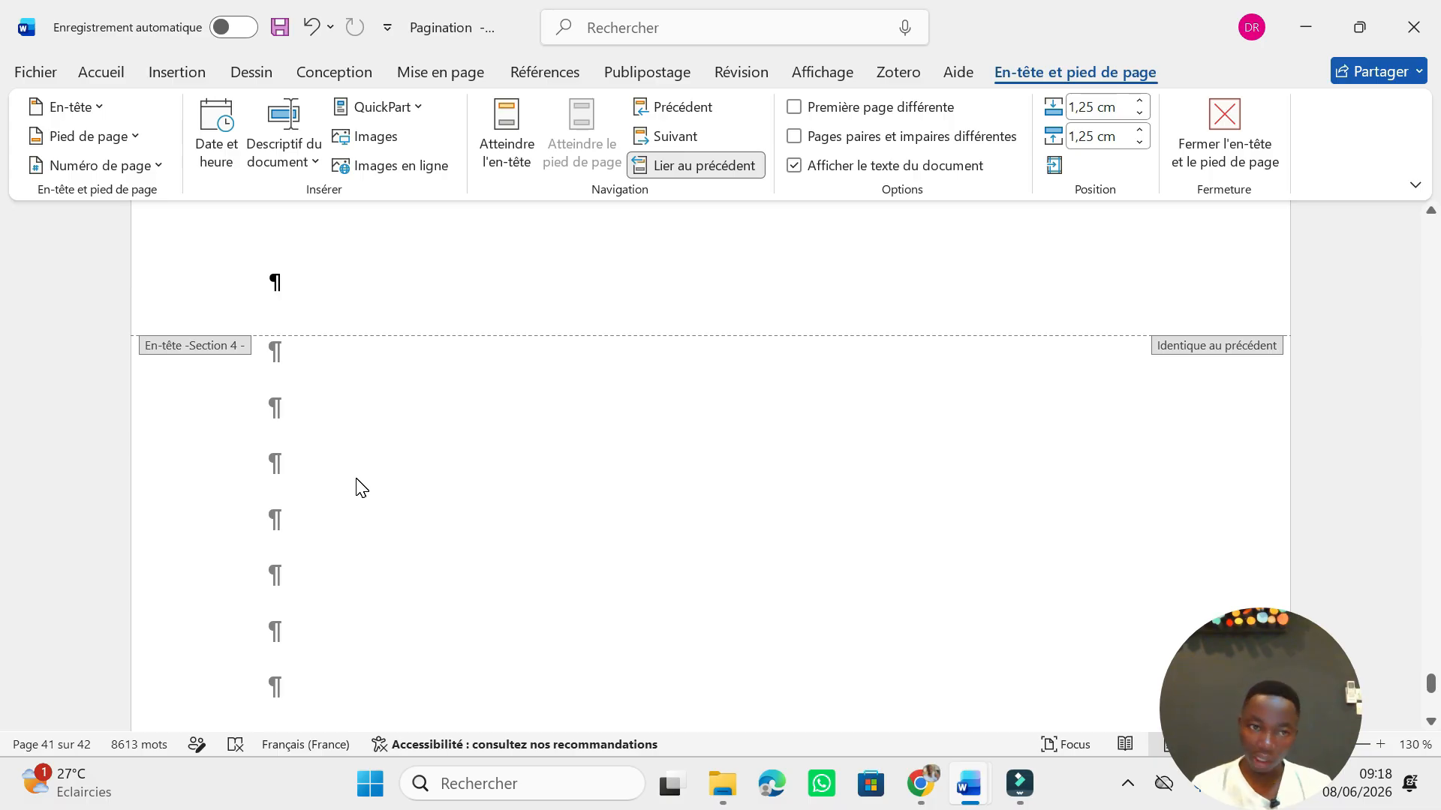
pyautogui.scroll(5, 340, 483)
pyautogui.scroll(-4, 340, 482)
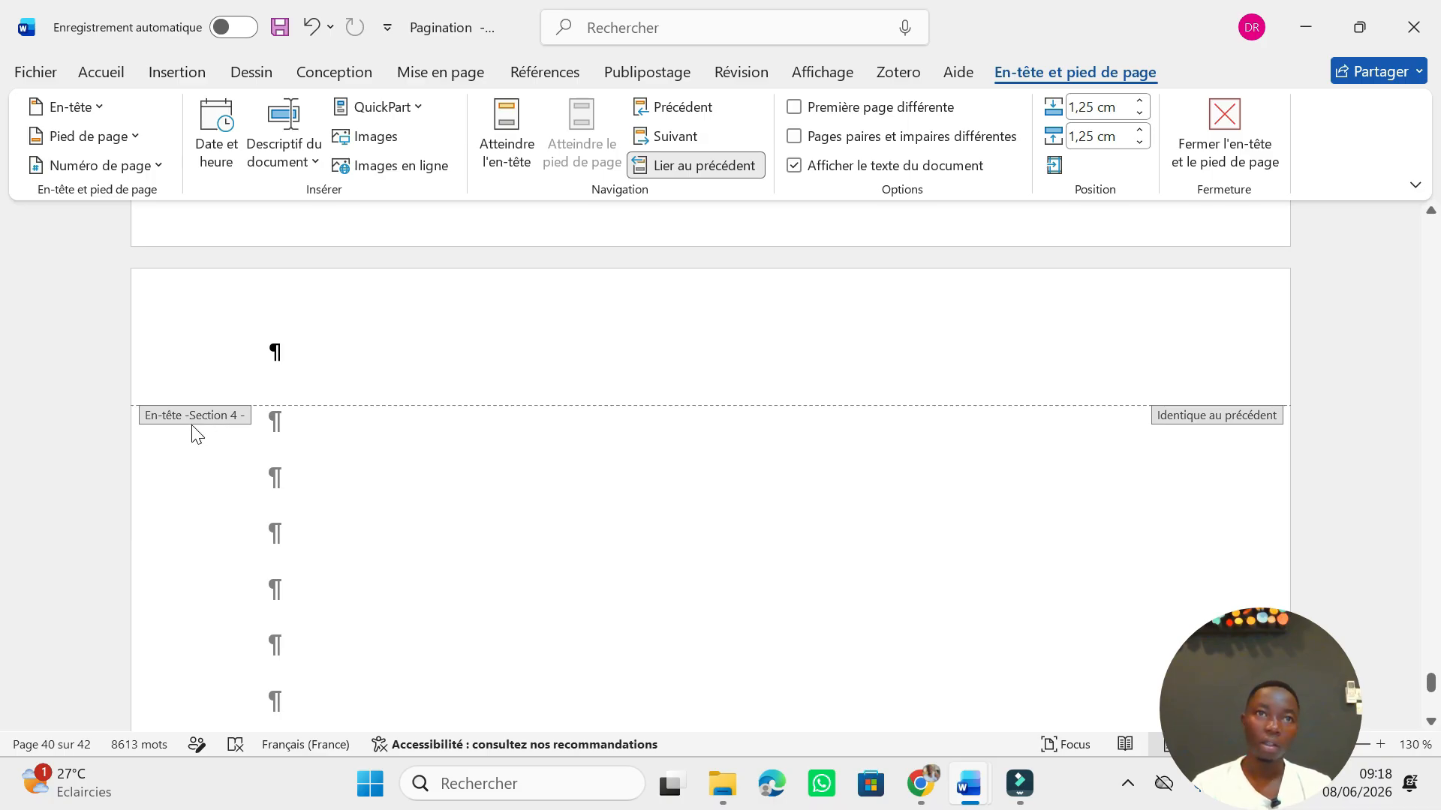
pyautogui.scroll(-8, 595, 503)
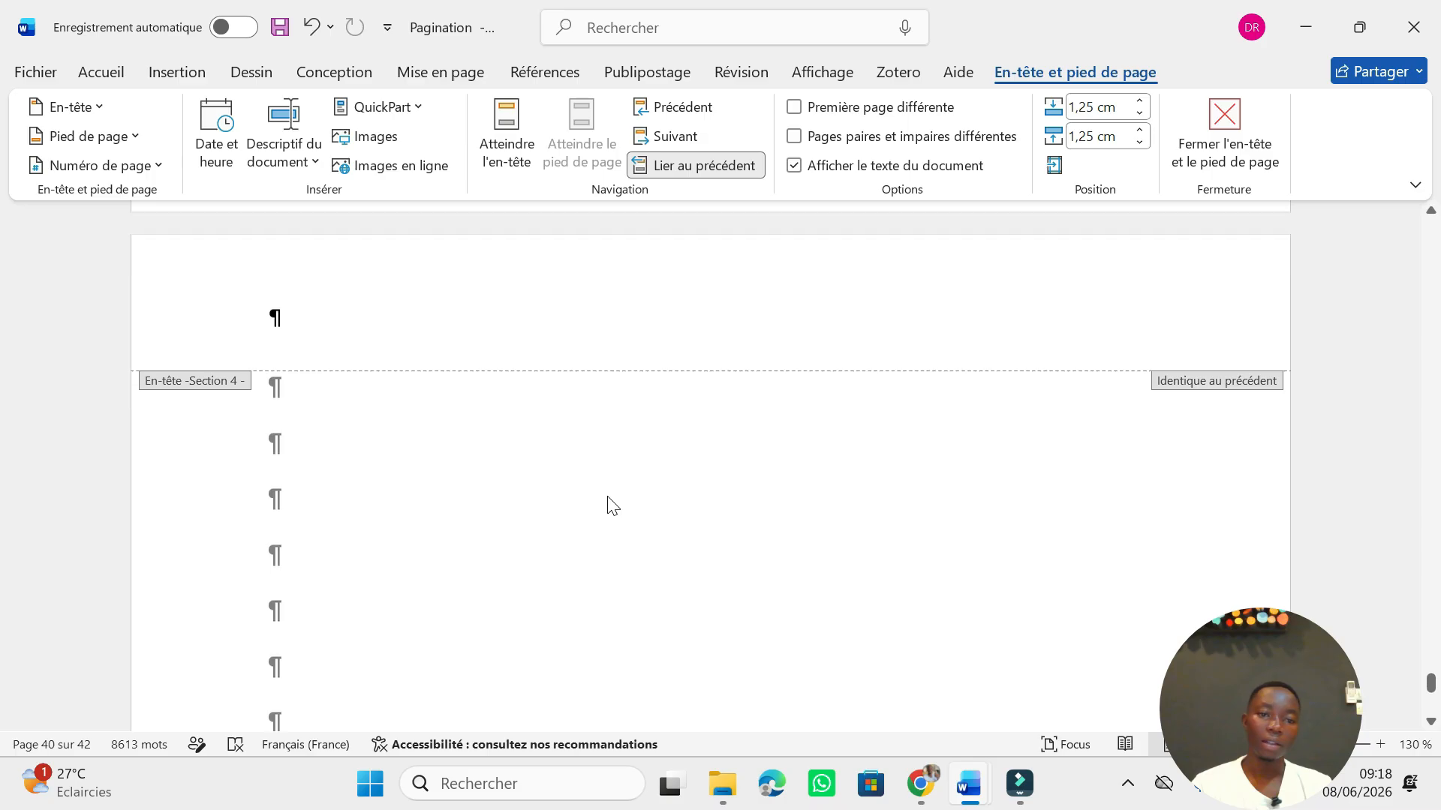
pyautogui.scroll(-5, 645, 512)
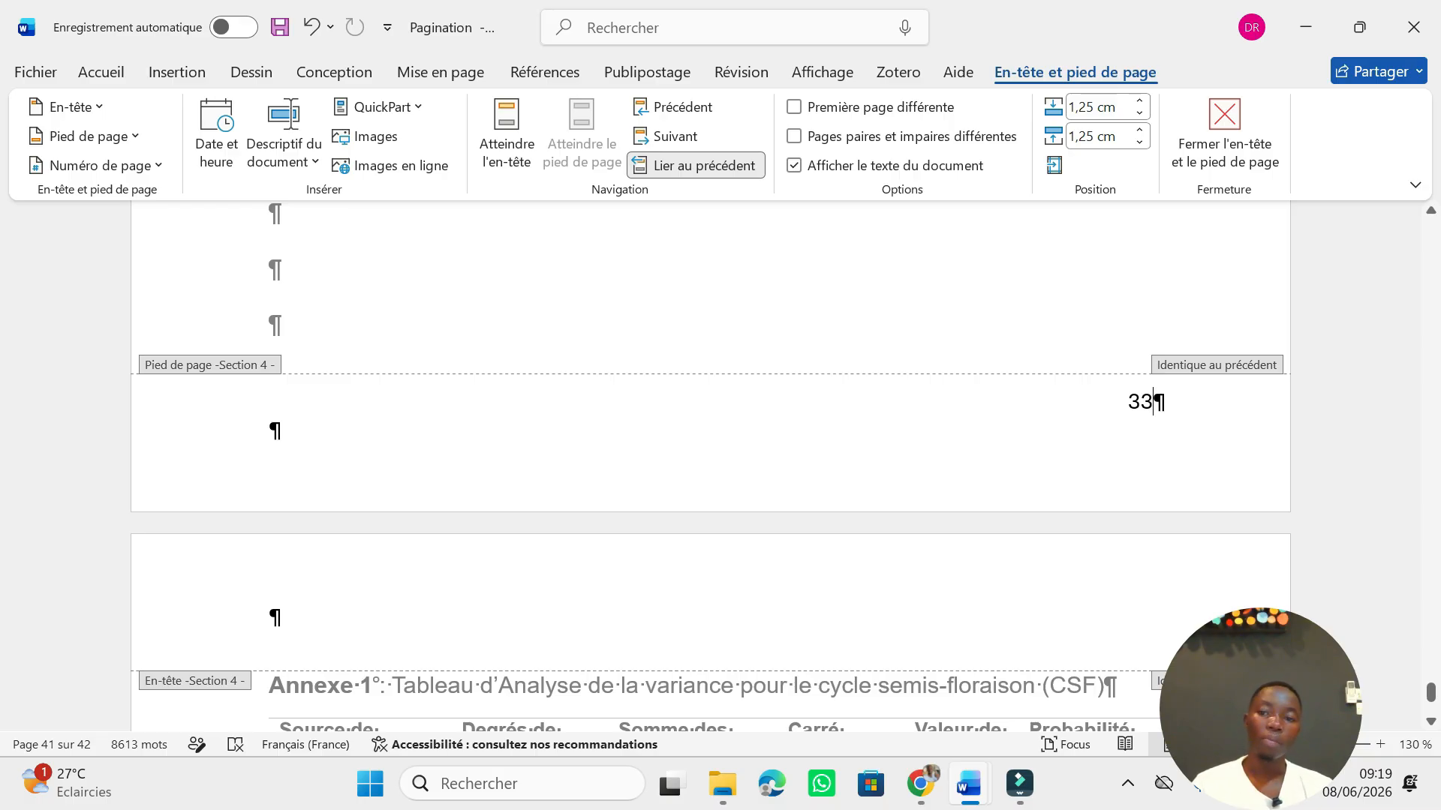
# Leave footer editing in Section 4 and return to the document body at the Annexes title
pyautogui.doubleClick(1097, 336)
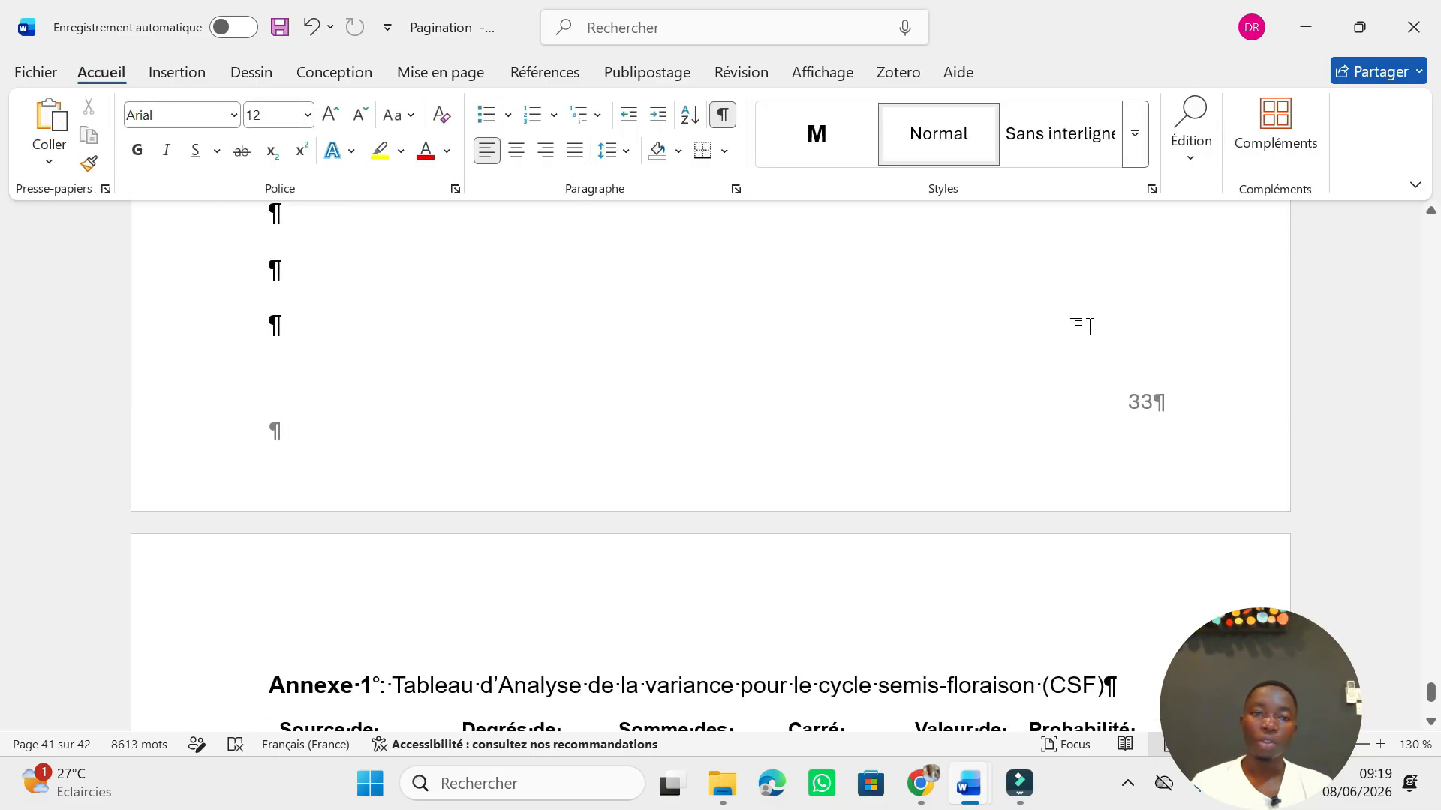
pyautogui.press('Return')
pyautogui.press('Return')
pyautogui.press('Return')
pyautogui.press('Return')
pyautogui.press('Return')
pyautogui.press('Return')
pyautogui.press('Return')
pyautogui.press('Return')
pyautogui.press('Return')
pyautogui.press('Return')
pyautogui.press('Return')
pyautogui.press('Return')
pyautogui.press('Return')
pyautogui.press('Return')
pyautogui.press('Return')
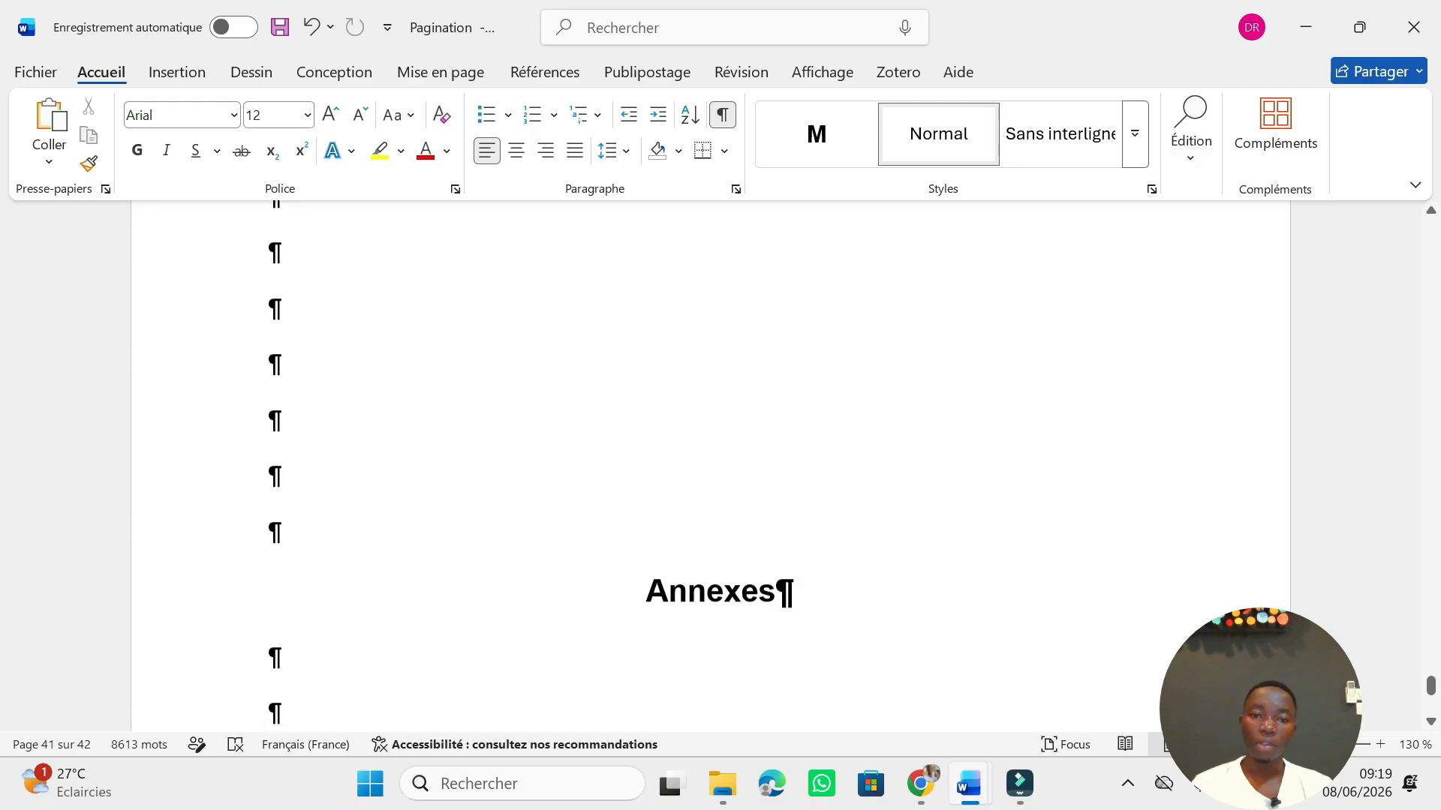
# Set the Section 4 footer page numbers to the I, II, III, … format starting at I, and check the numbering on the annex pages
pyautogui.scroll(-5, 1114, 375)
pyautogui.scroll(2, 1114, 375)
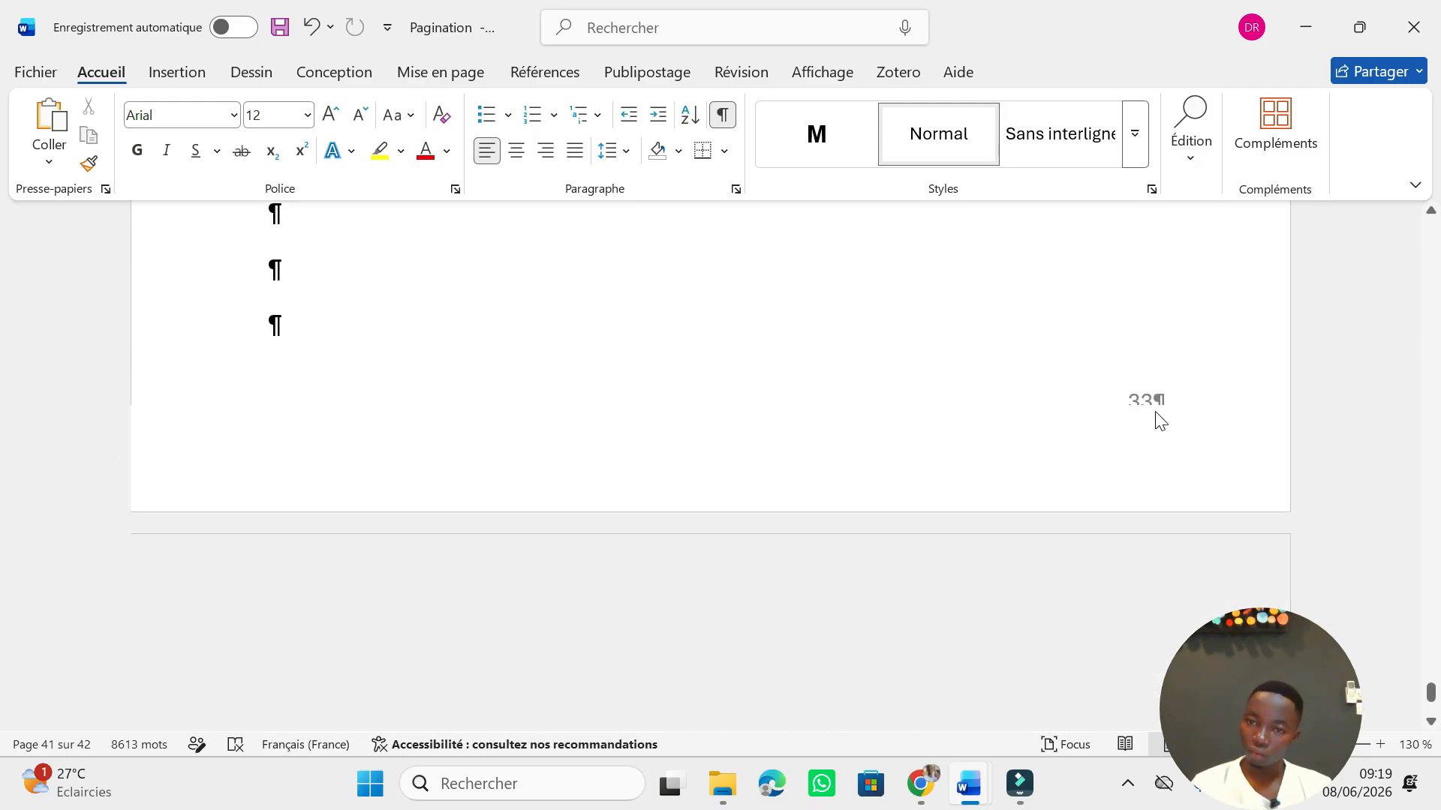
pyautogui.doubleClick(1168, 481)
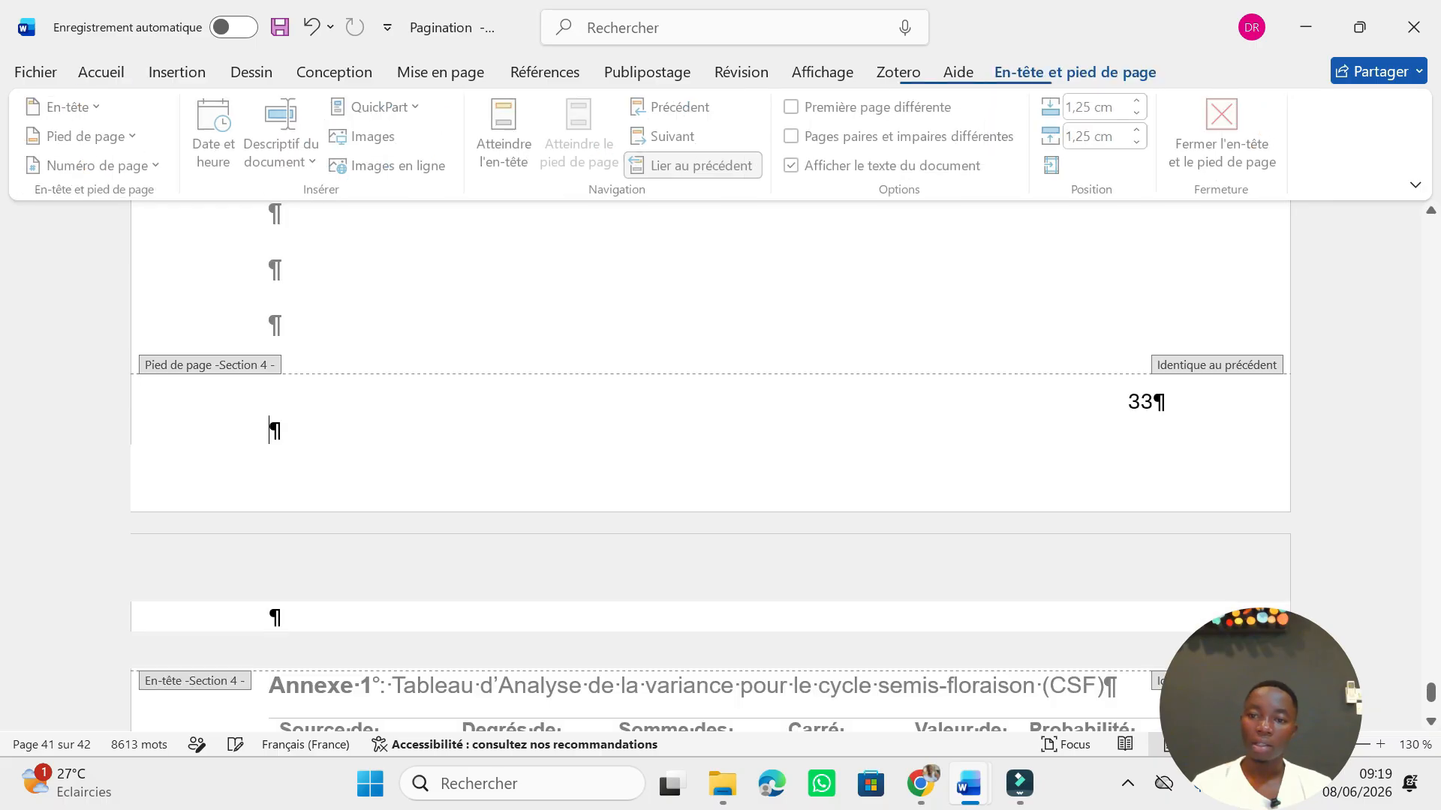
pyautogui.click(1153, 402)
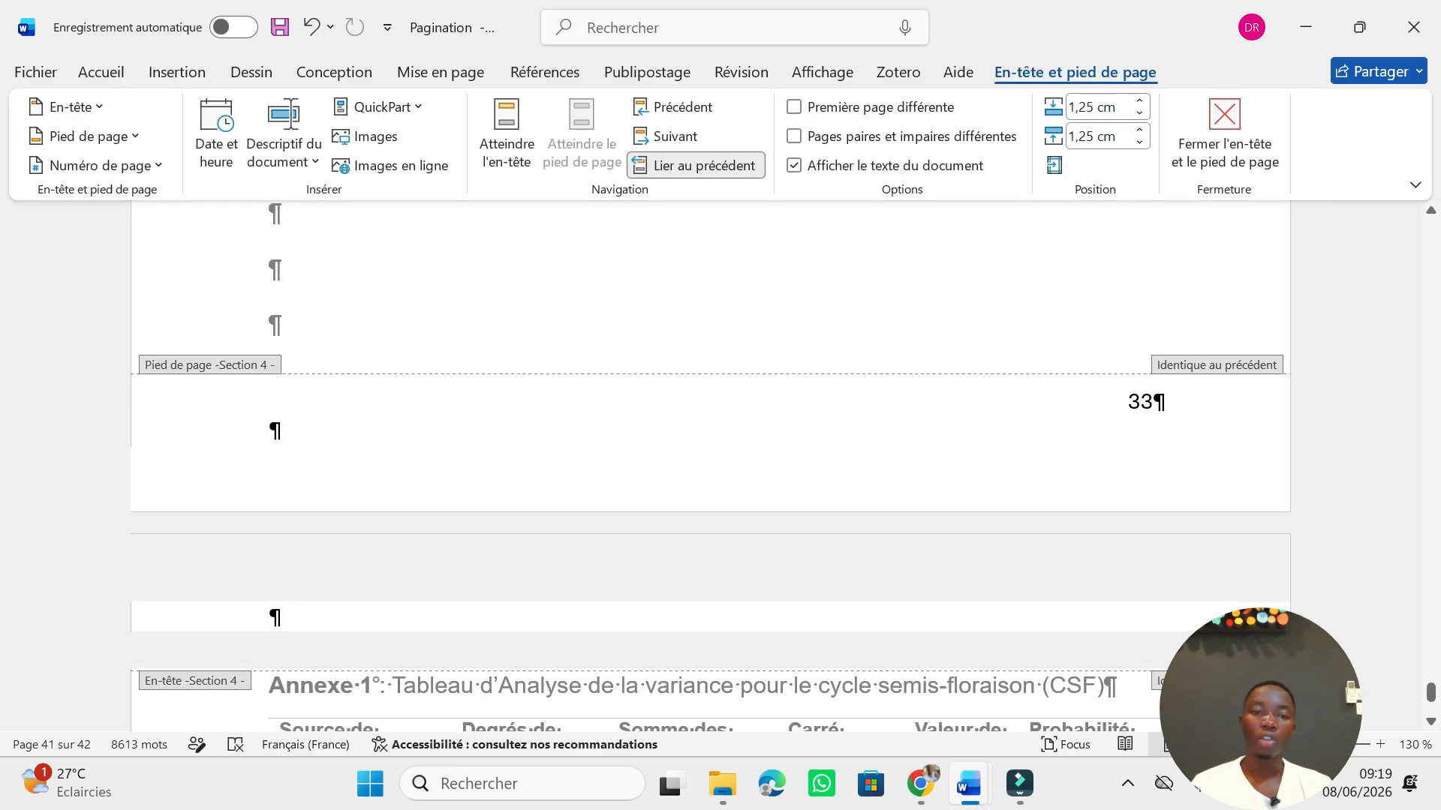
pyautogui.click(150, 166)
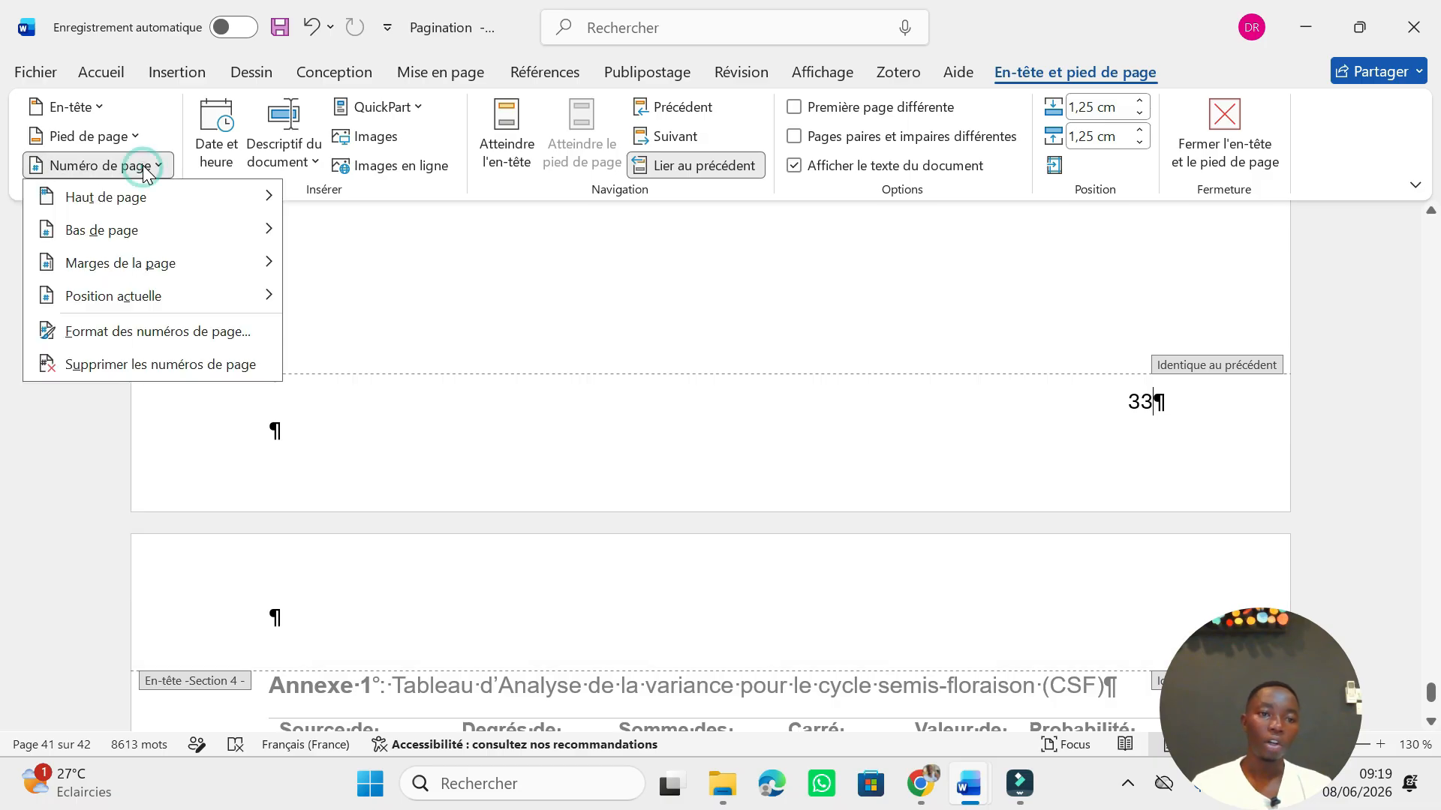
pyautogui.click(116, 330)
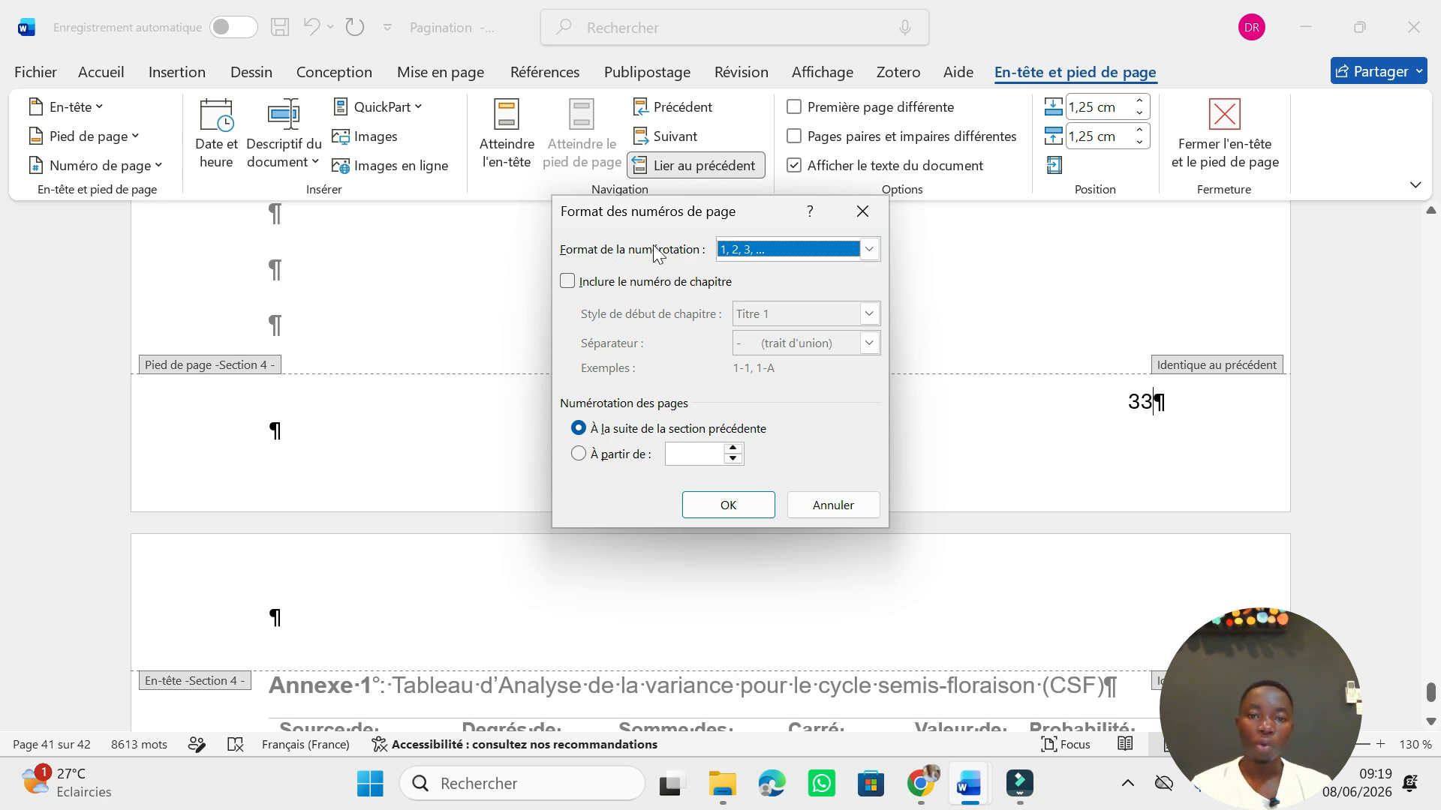
pyautogui.click(874, 251)
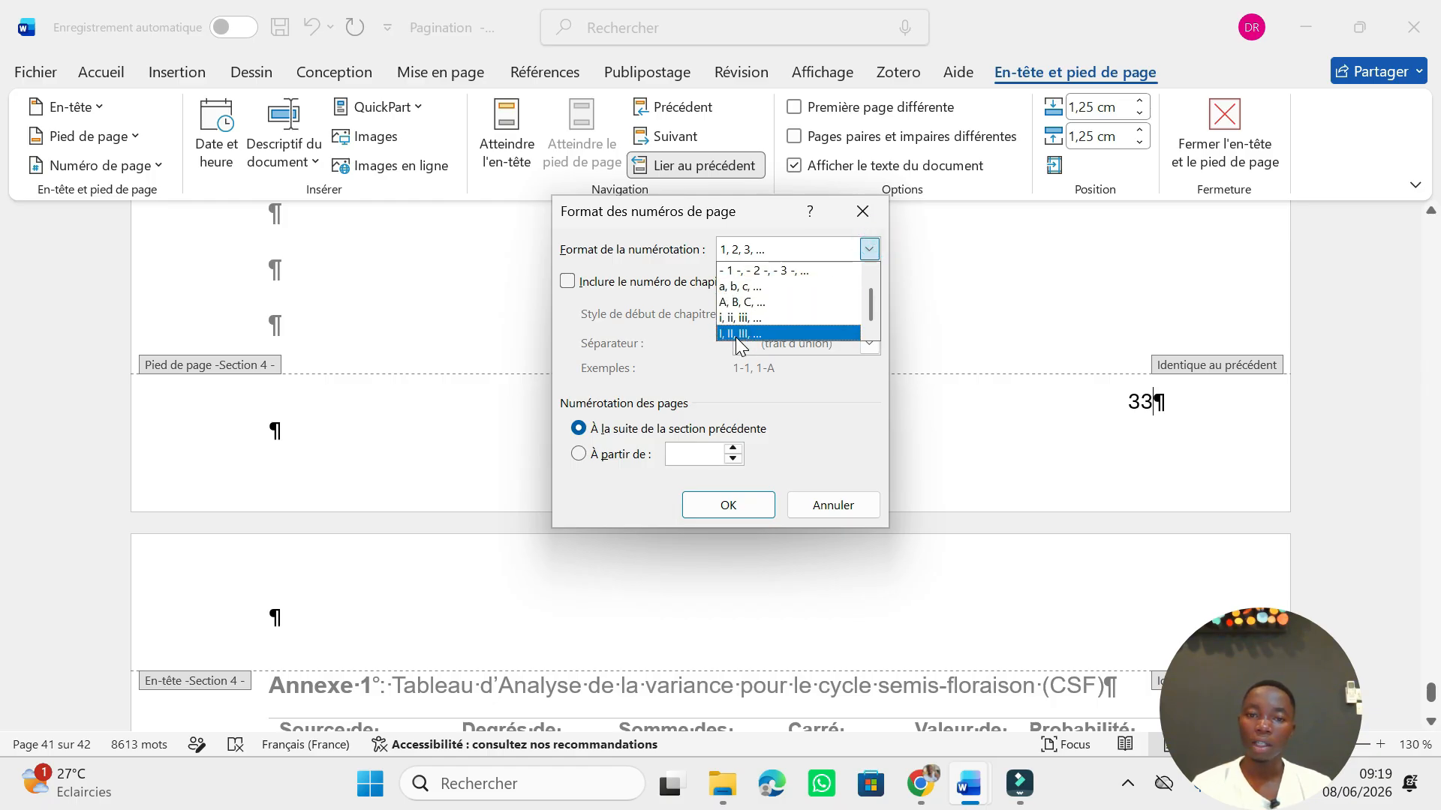
pyautogui.click(740, 336)
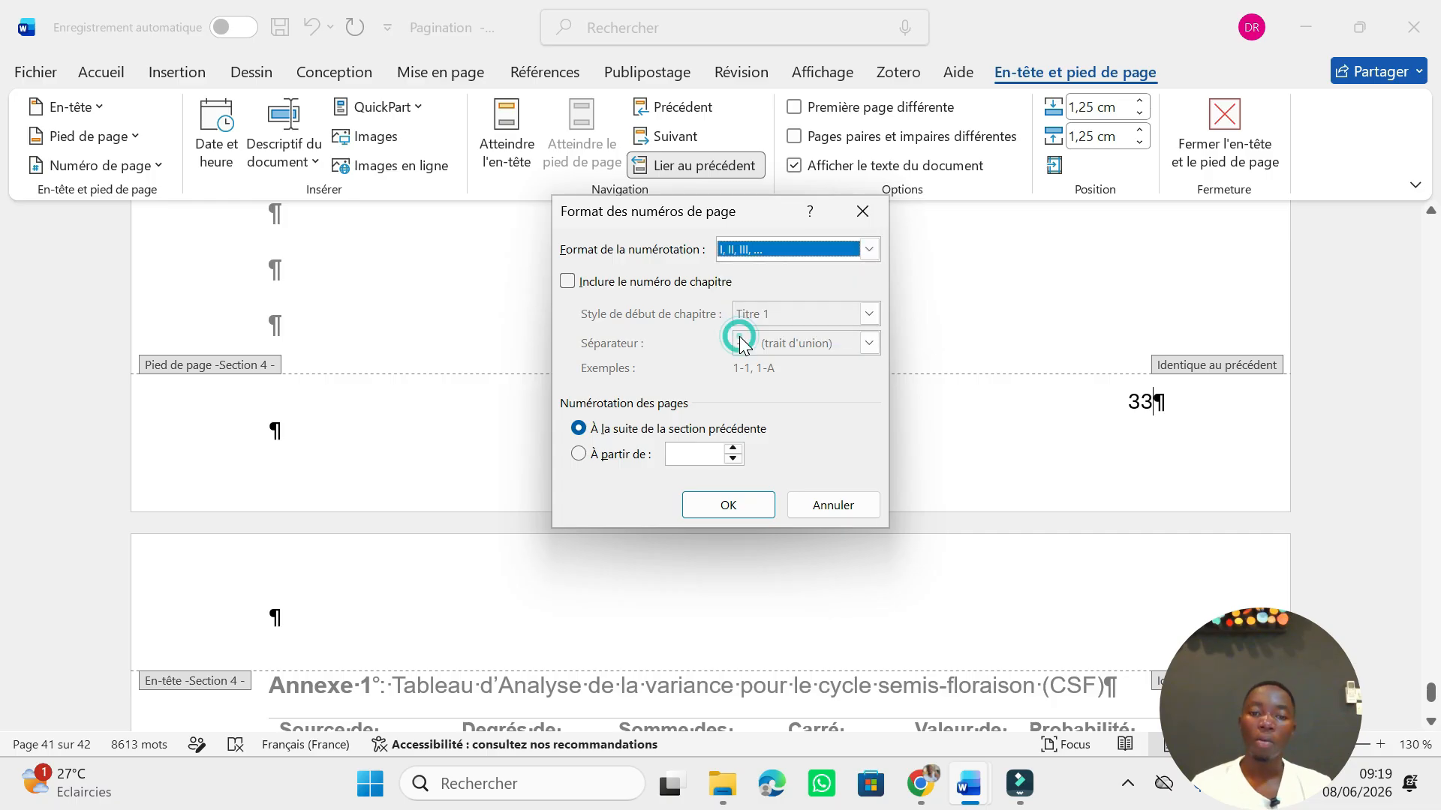
pyautogui.click(579, 455)
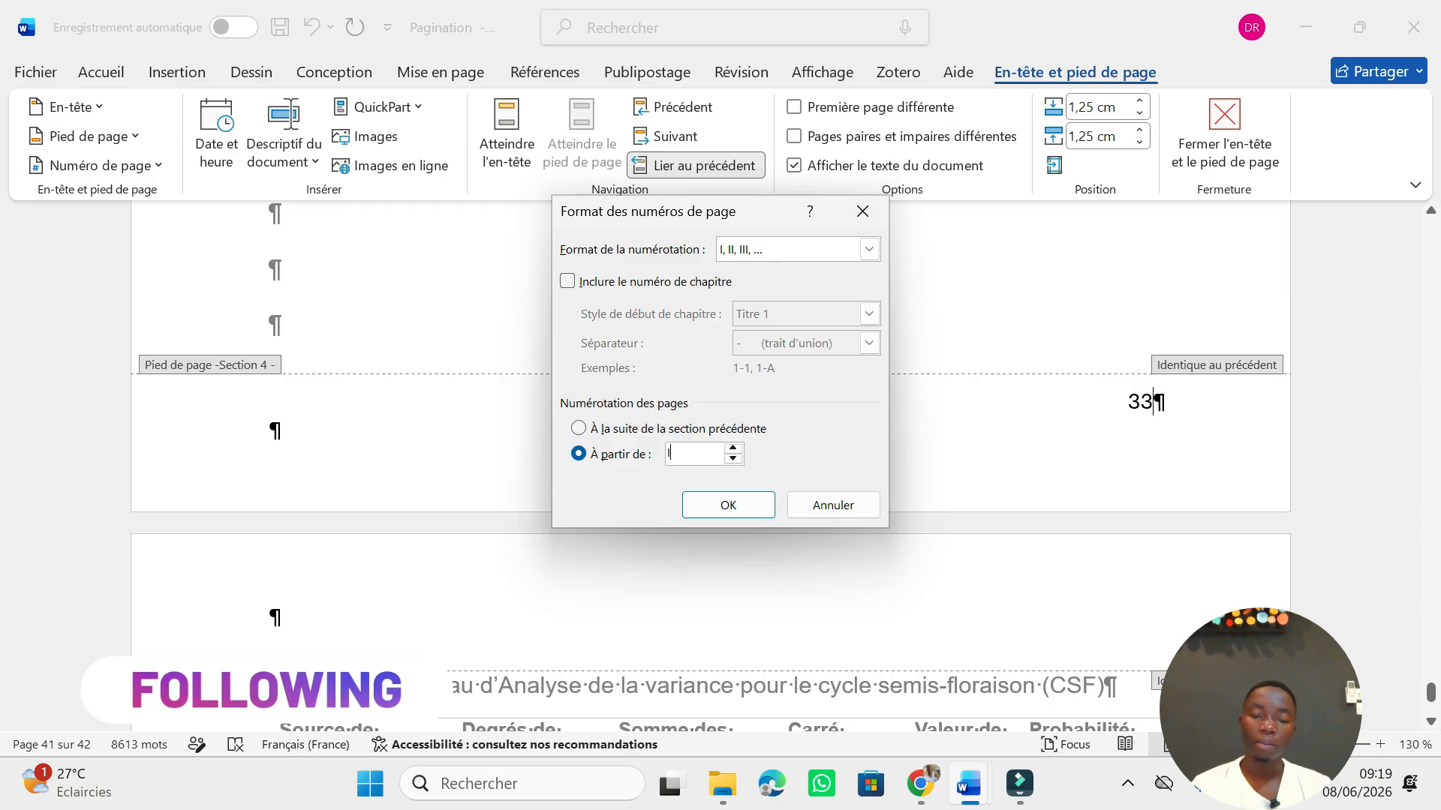
pyautogui.click(726, 504)
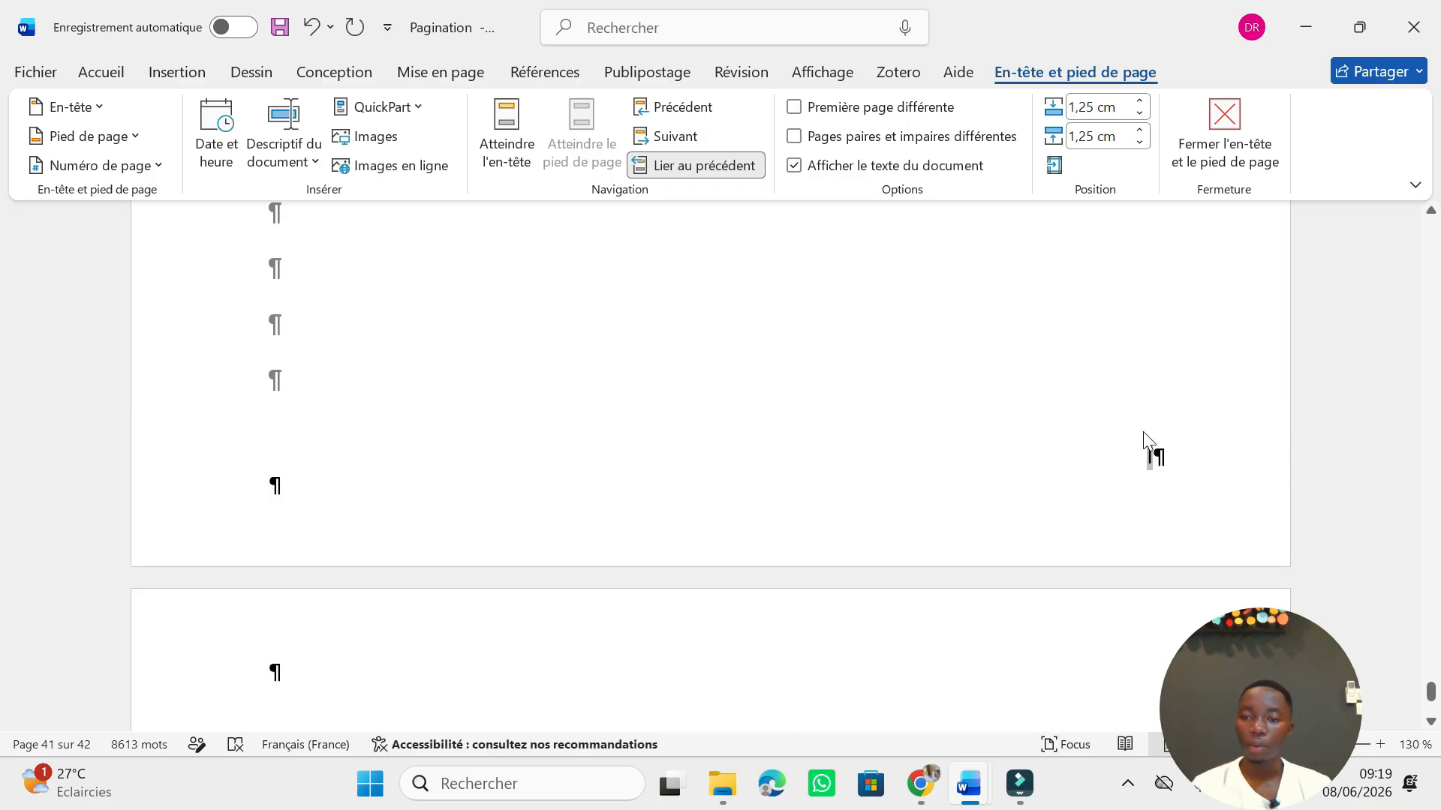
pyautogui.press('Escape')
pyautogui.scroll(-8, 1152, 458)
pyautogui.scroll(-10, 1162, 599)
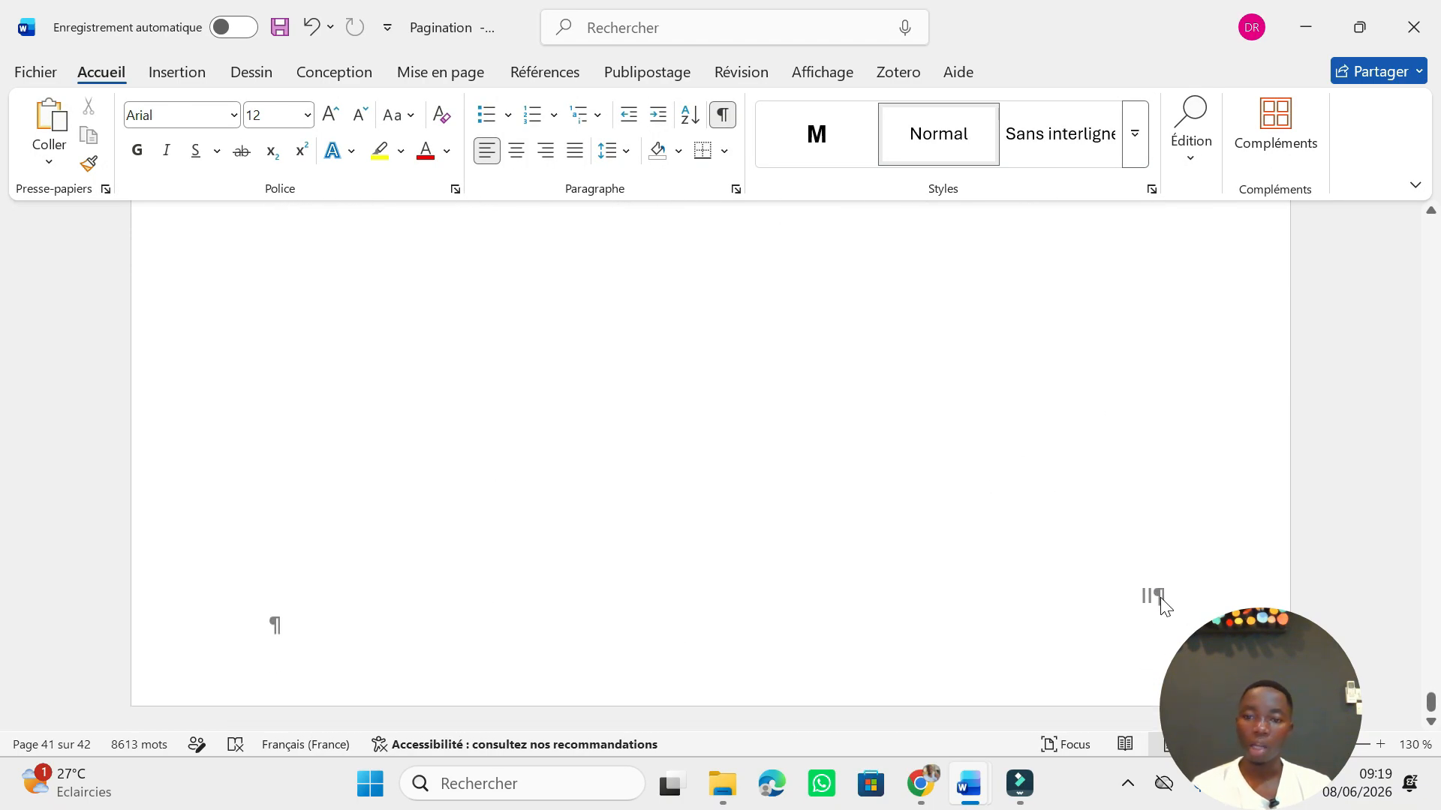
# Return to the end of the cover page and hide the document's formatting marks
pyautogui.scroll(10, 1160, 597)
pyautogui.scroll(15, 709, 466)
pyautogui.scroll(15, 942, 436)
pyautogui.scroll(15, 942, 435)
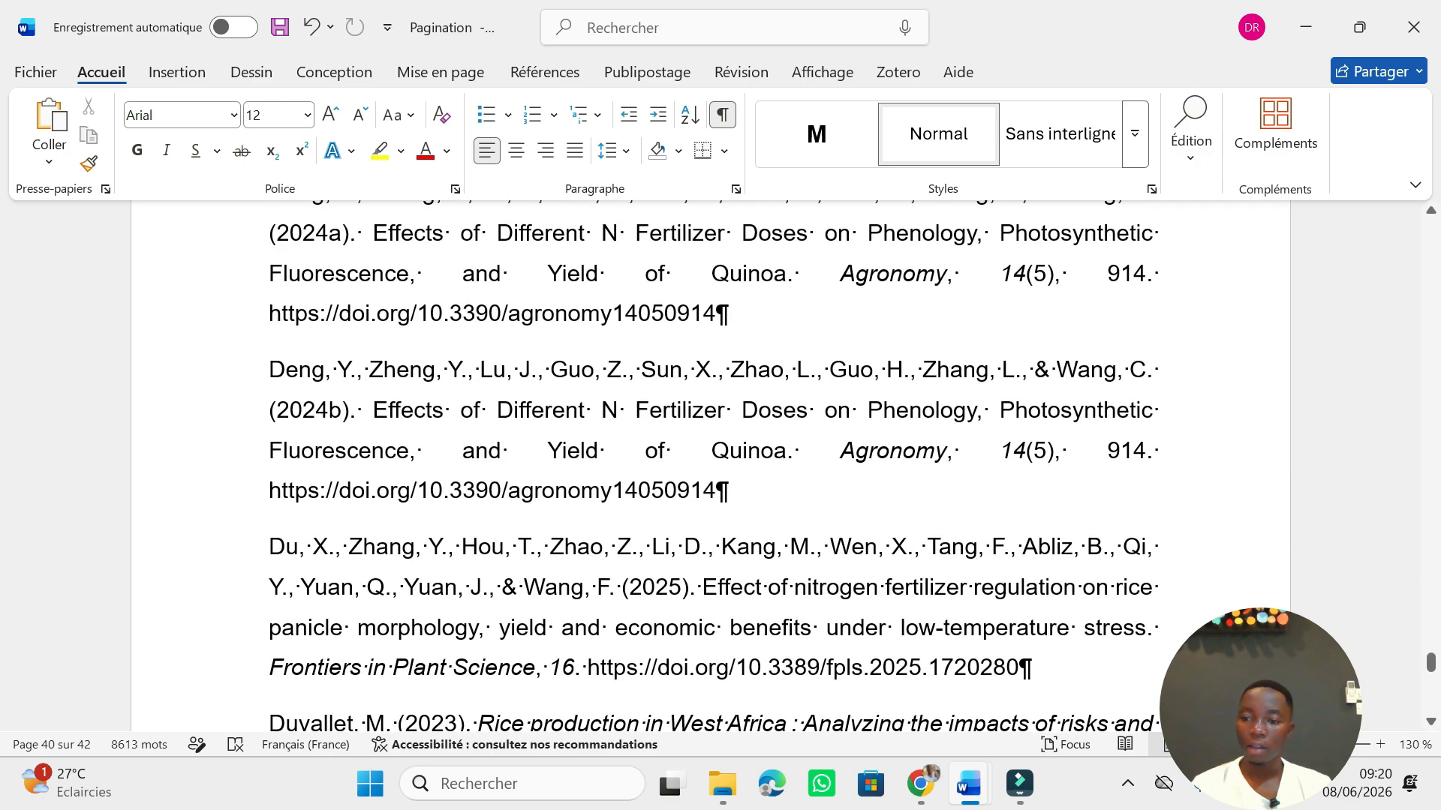
pyautogui.moveTo(1432, 664); pyautogui.dragTo(1432, 225)
pyautogui.scroll(-12, 933, 482)
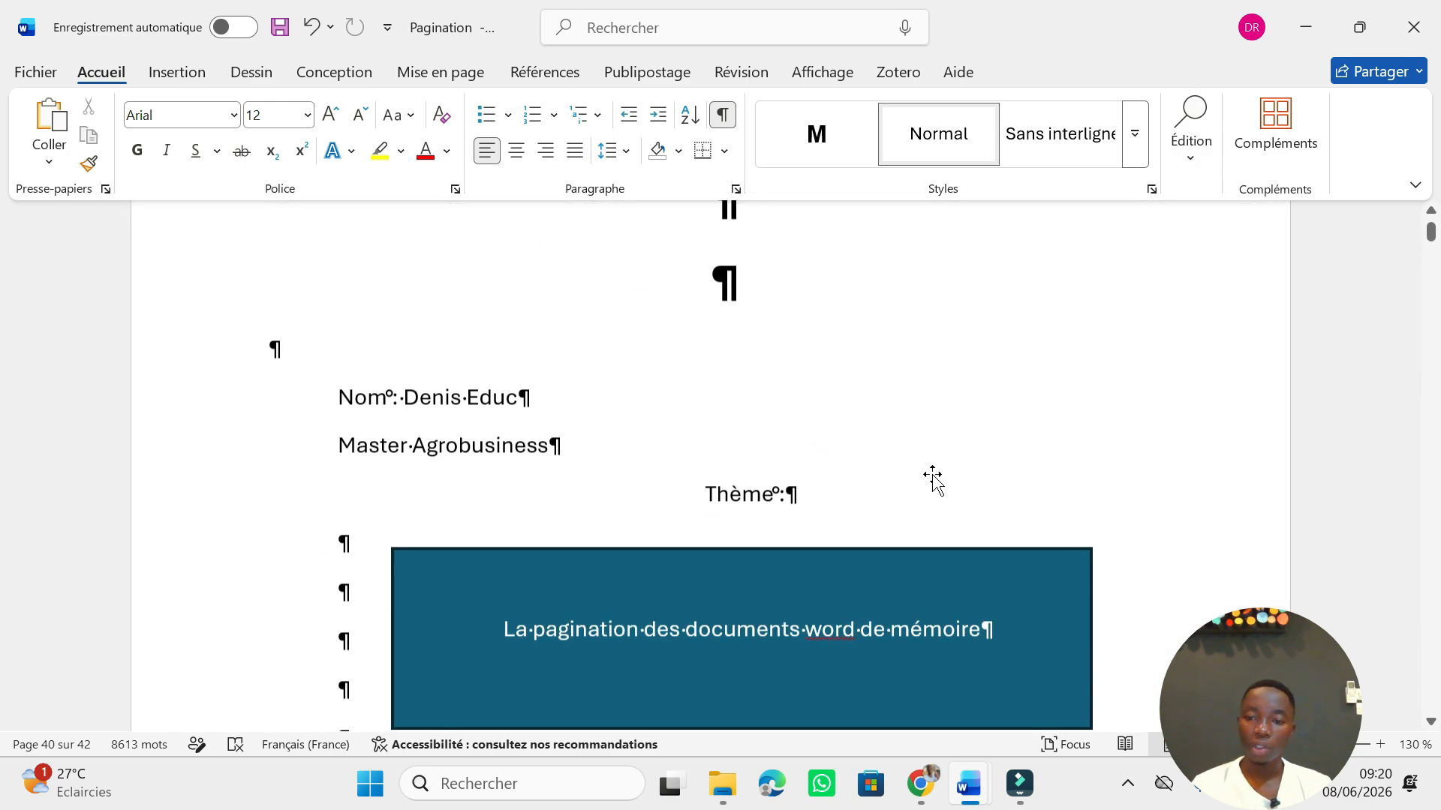
pyautogui.scroll(-3, 933, 483)
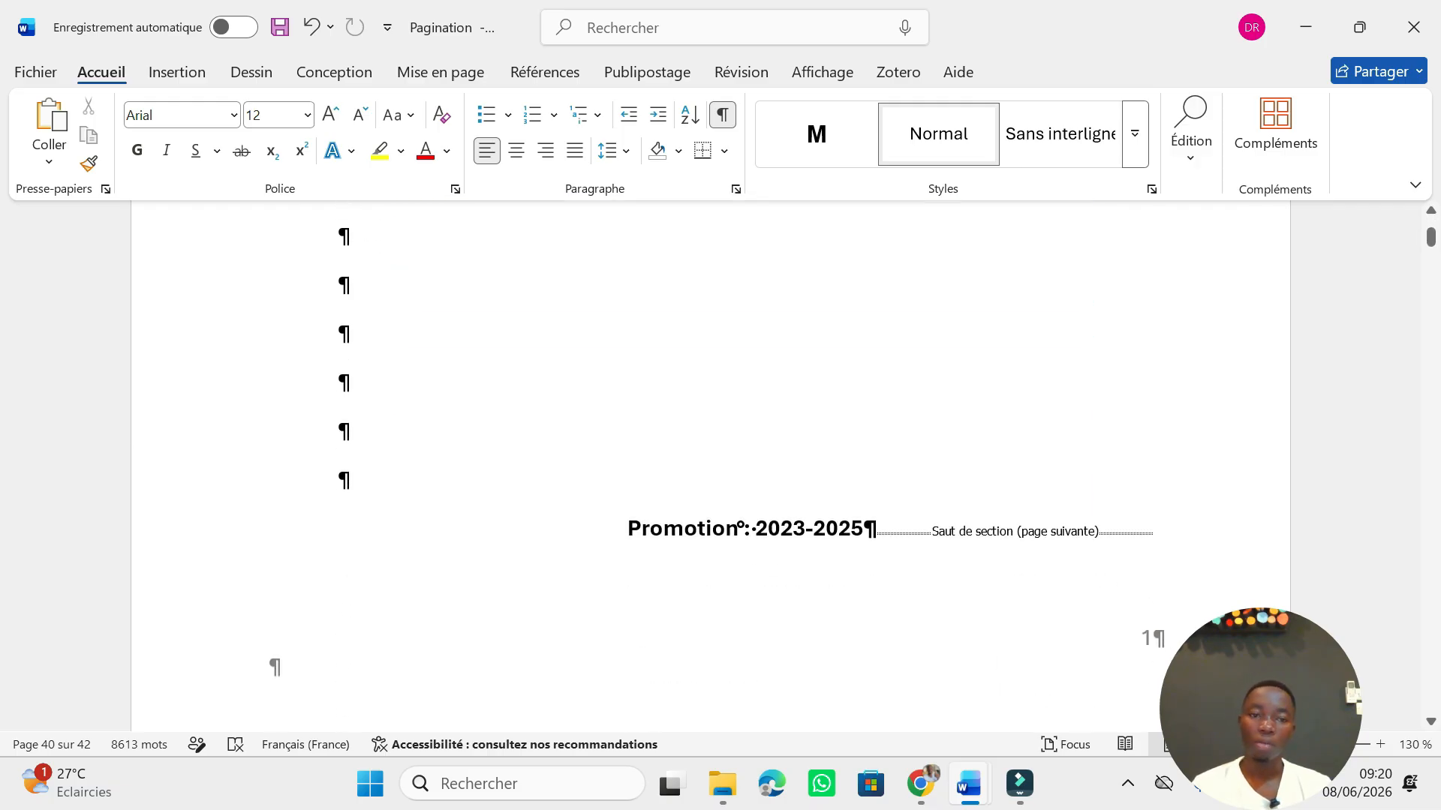
pyautogui.click(723, 114)
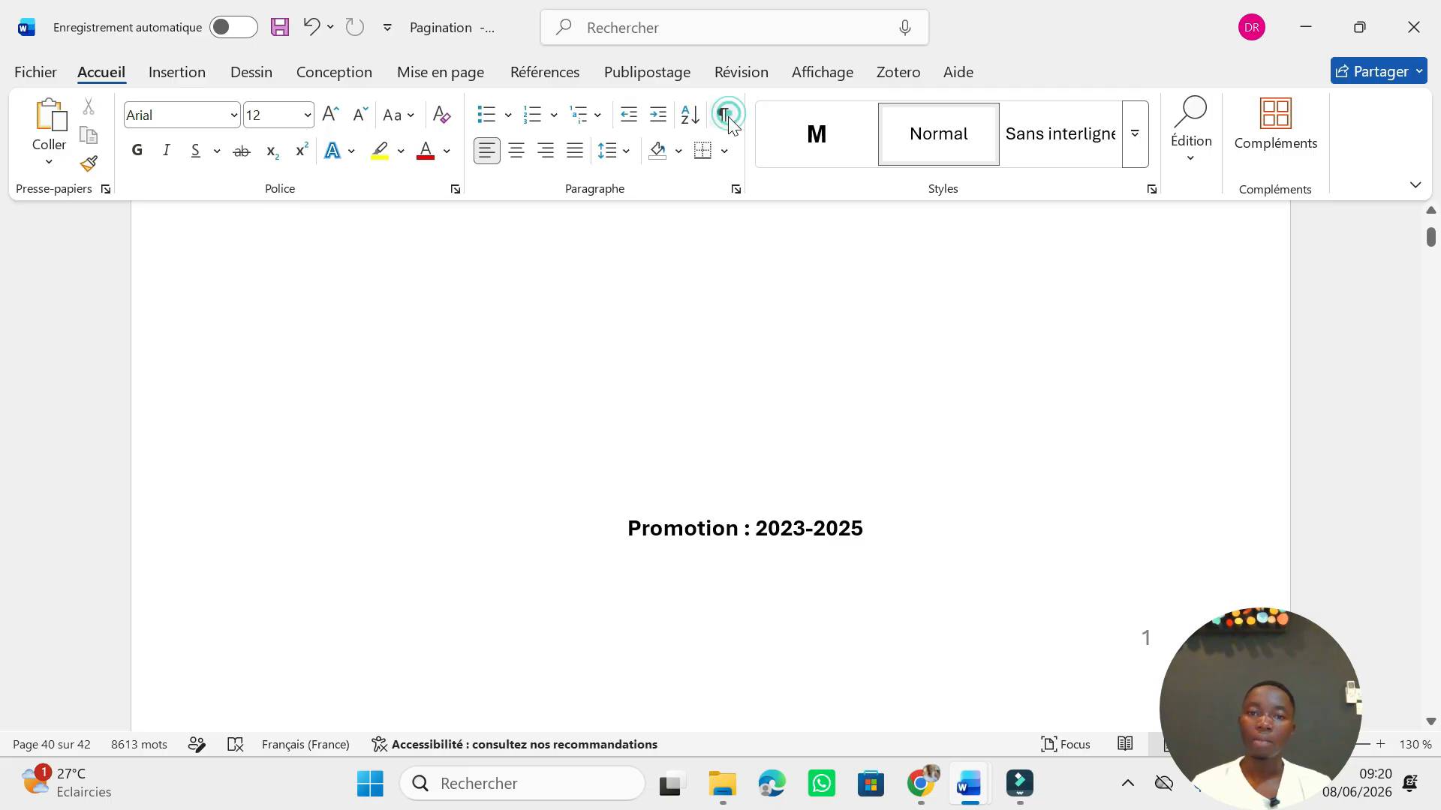
# Examine the footer page numbers on the cover page and the Dédicace page, including the cover's Section 1 footer
pyautogui.scroll(-10, 915, 510)
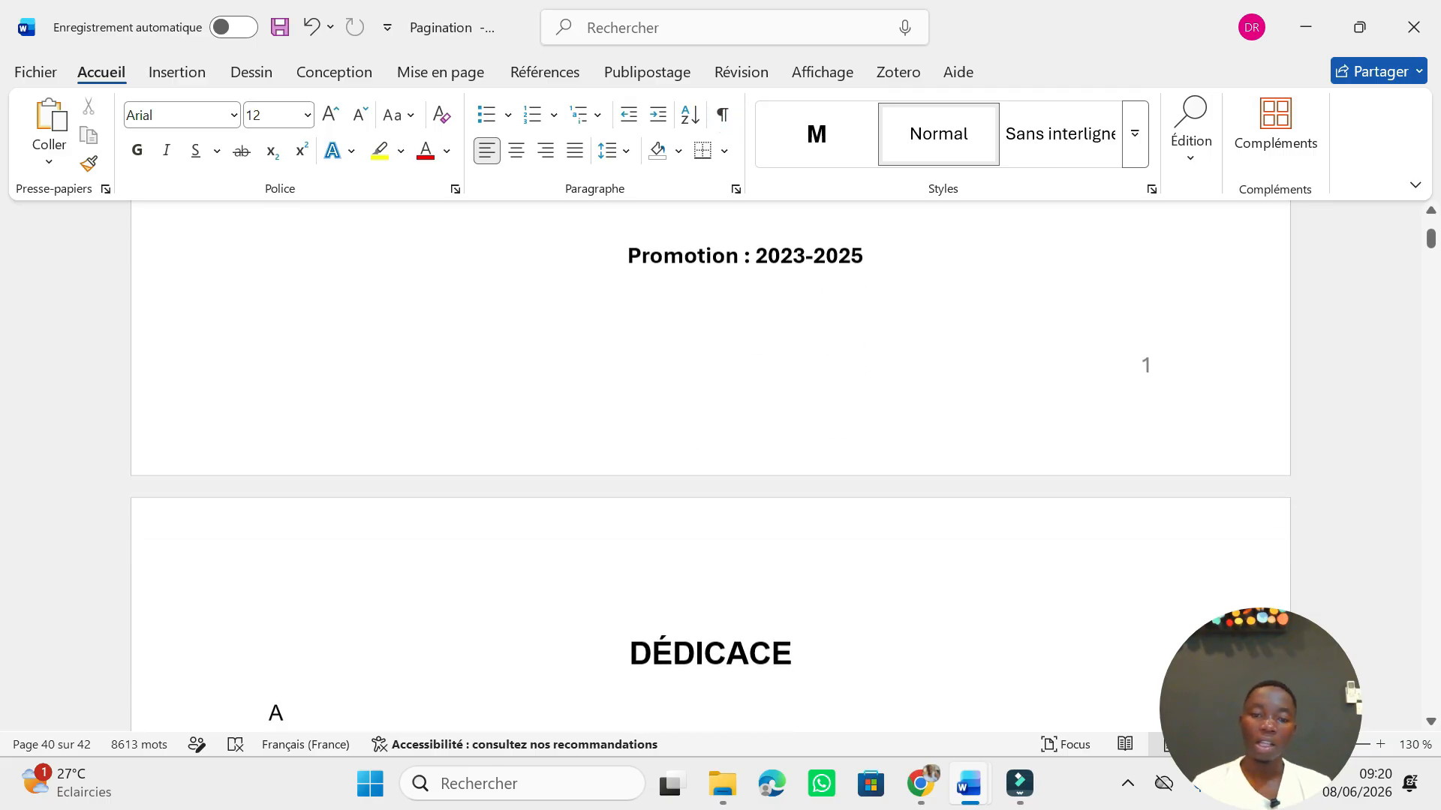
pyautogui.scroll(-10, 710, 465)
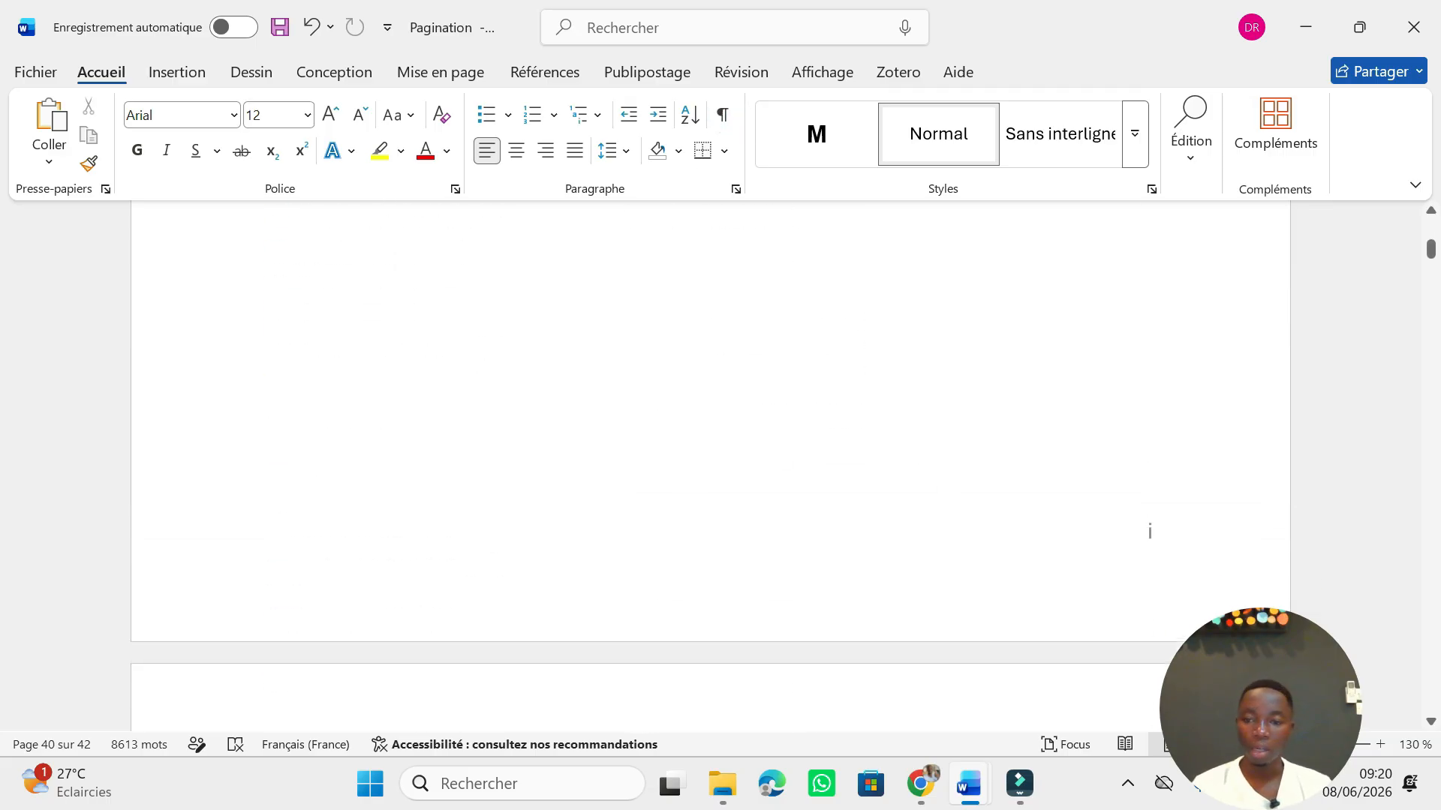
pyautogui.scroll(15, 952, 498)
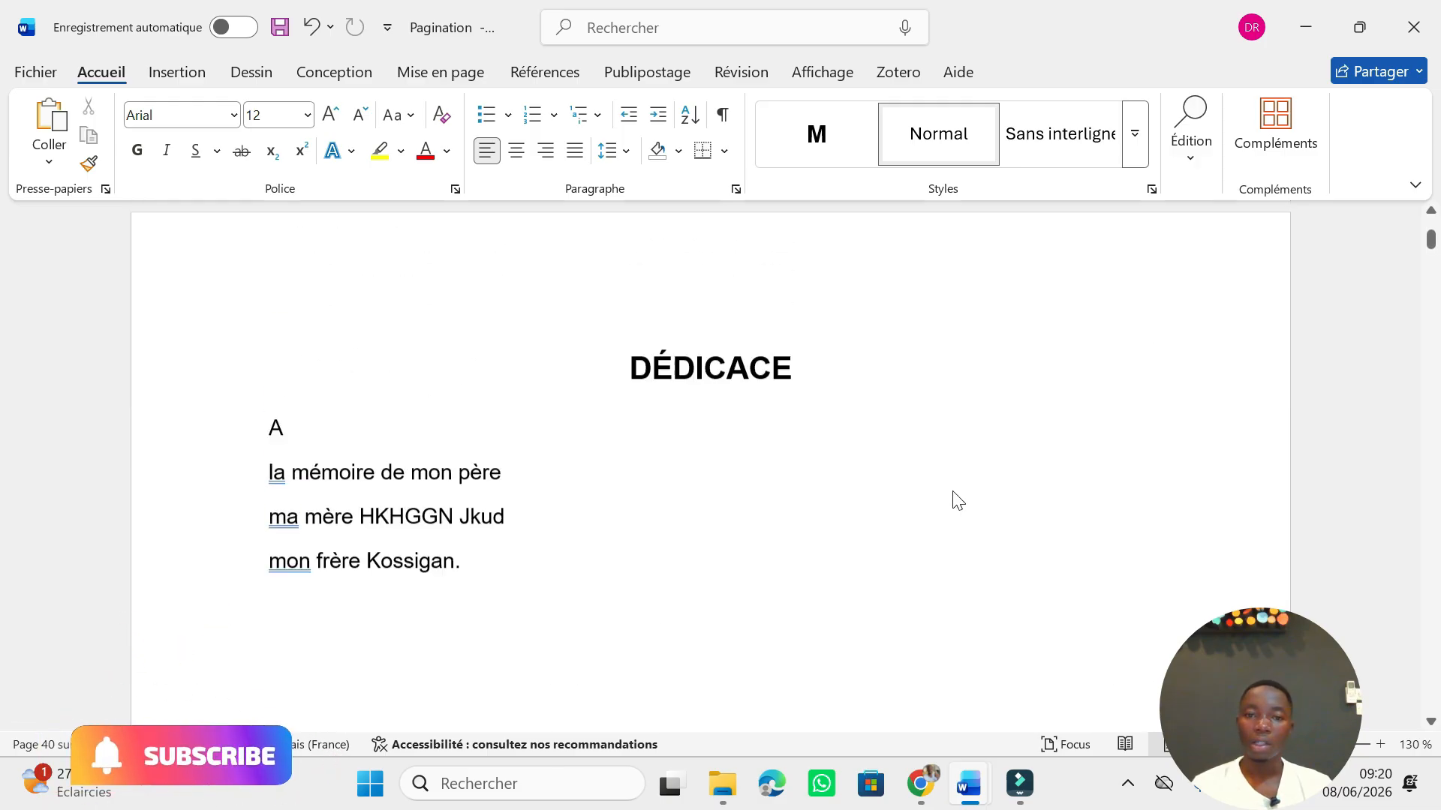
pyautogui.scroll(-3, 960, 502)
pyautogui.scroll(-3, 961, 501)
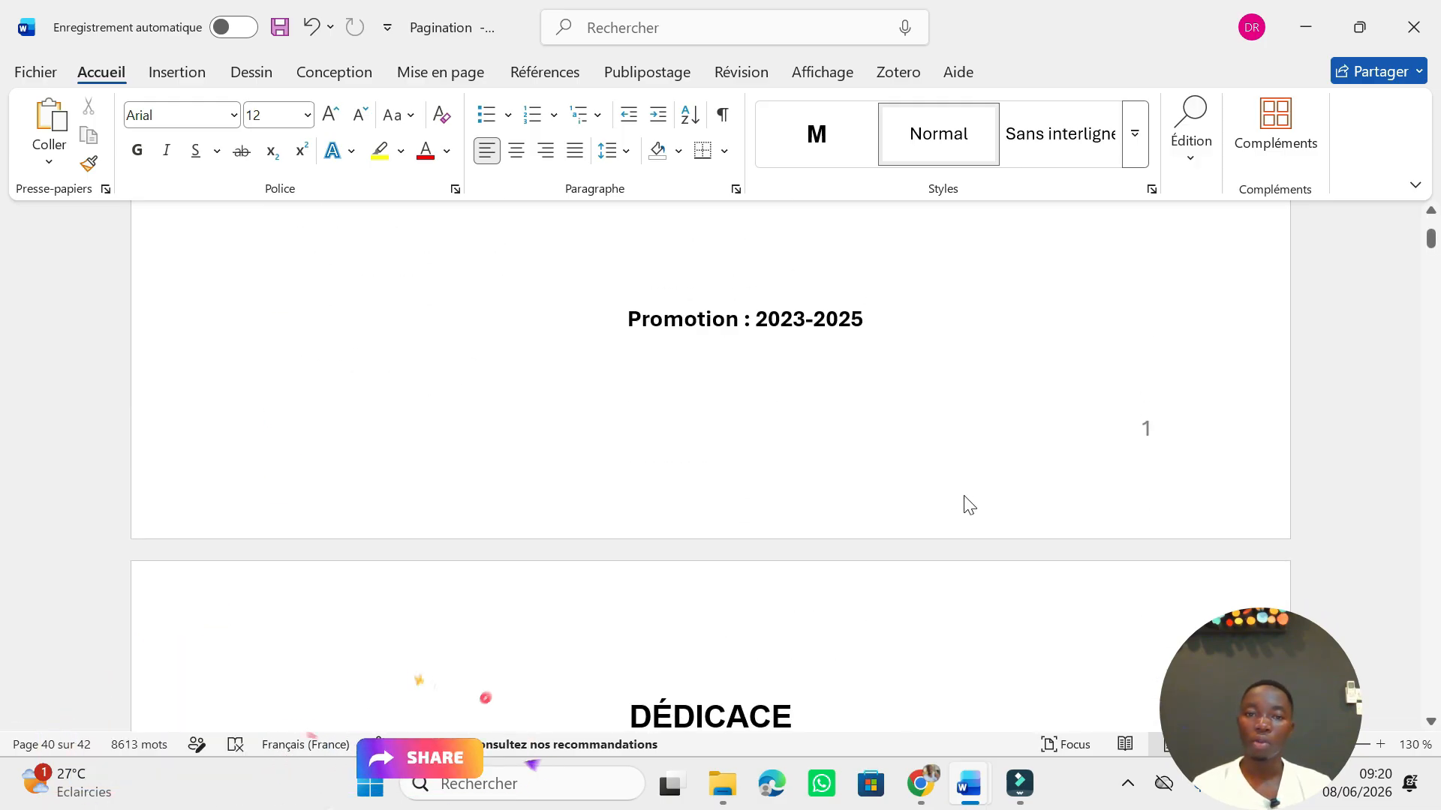
pyautogui.scroll(3, 962, 505)
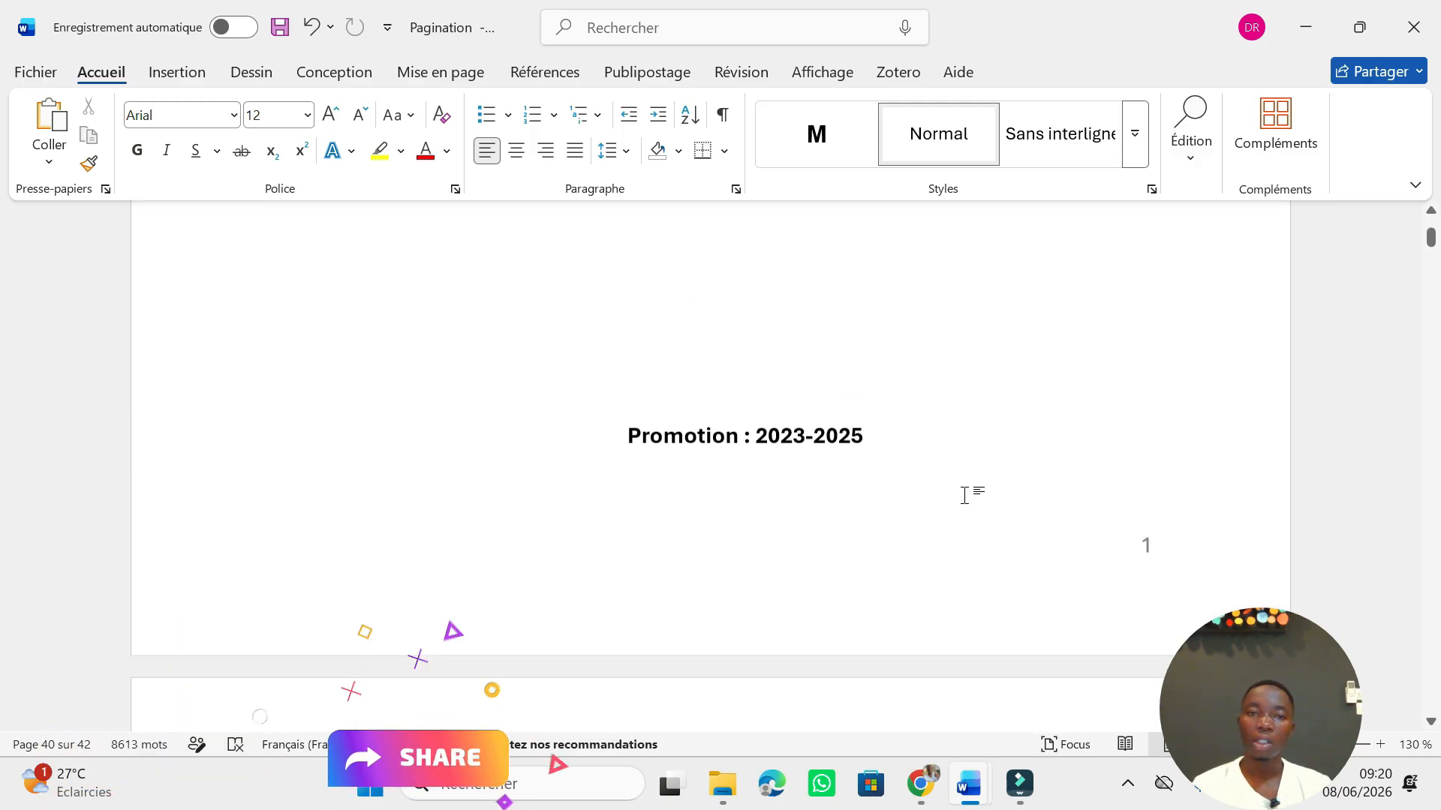
pyautogui.doubleClick(1157, 585)
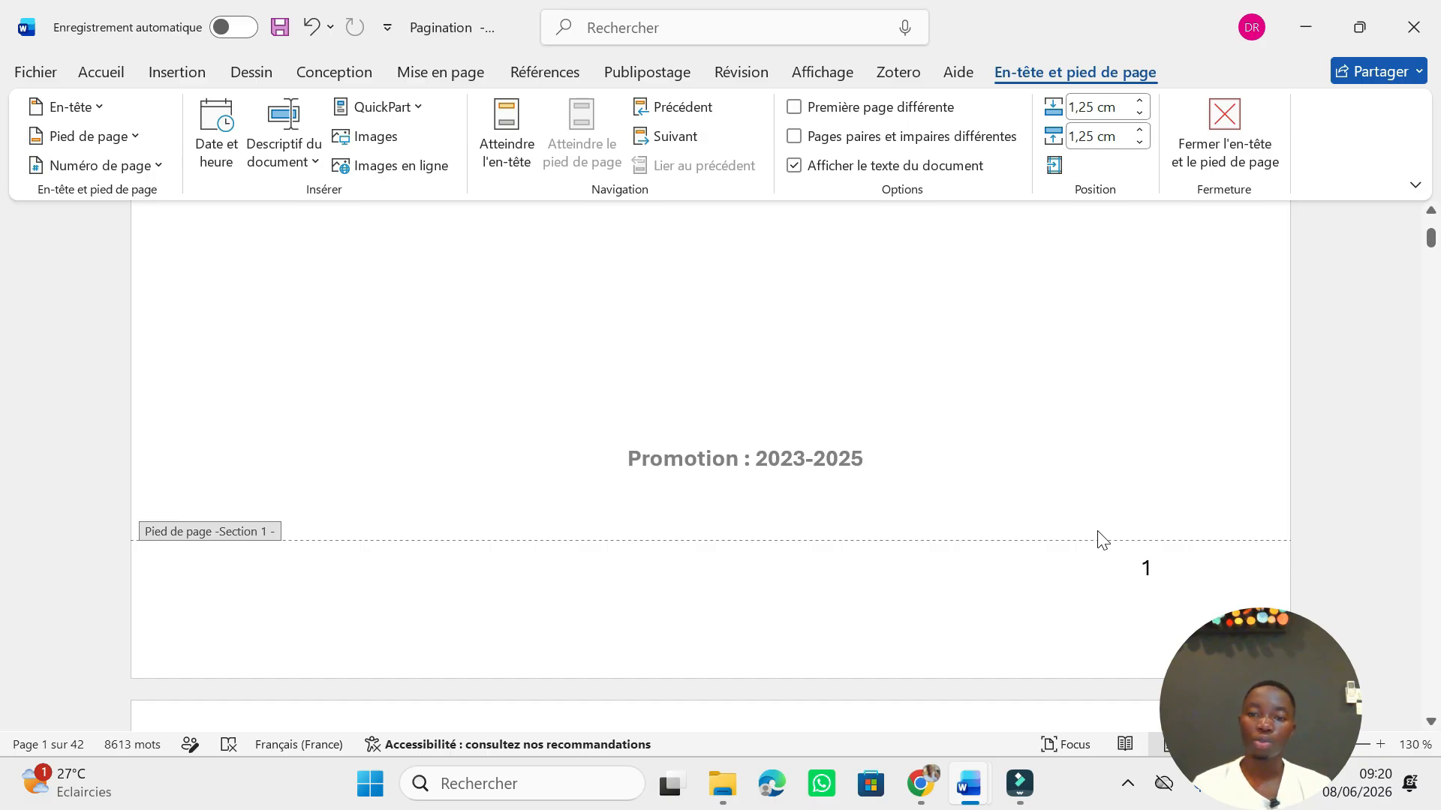
pyautogui.doubleClick(1022, 465)
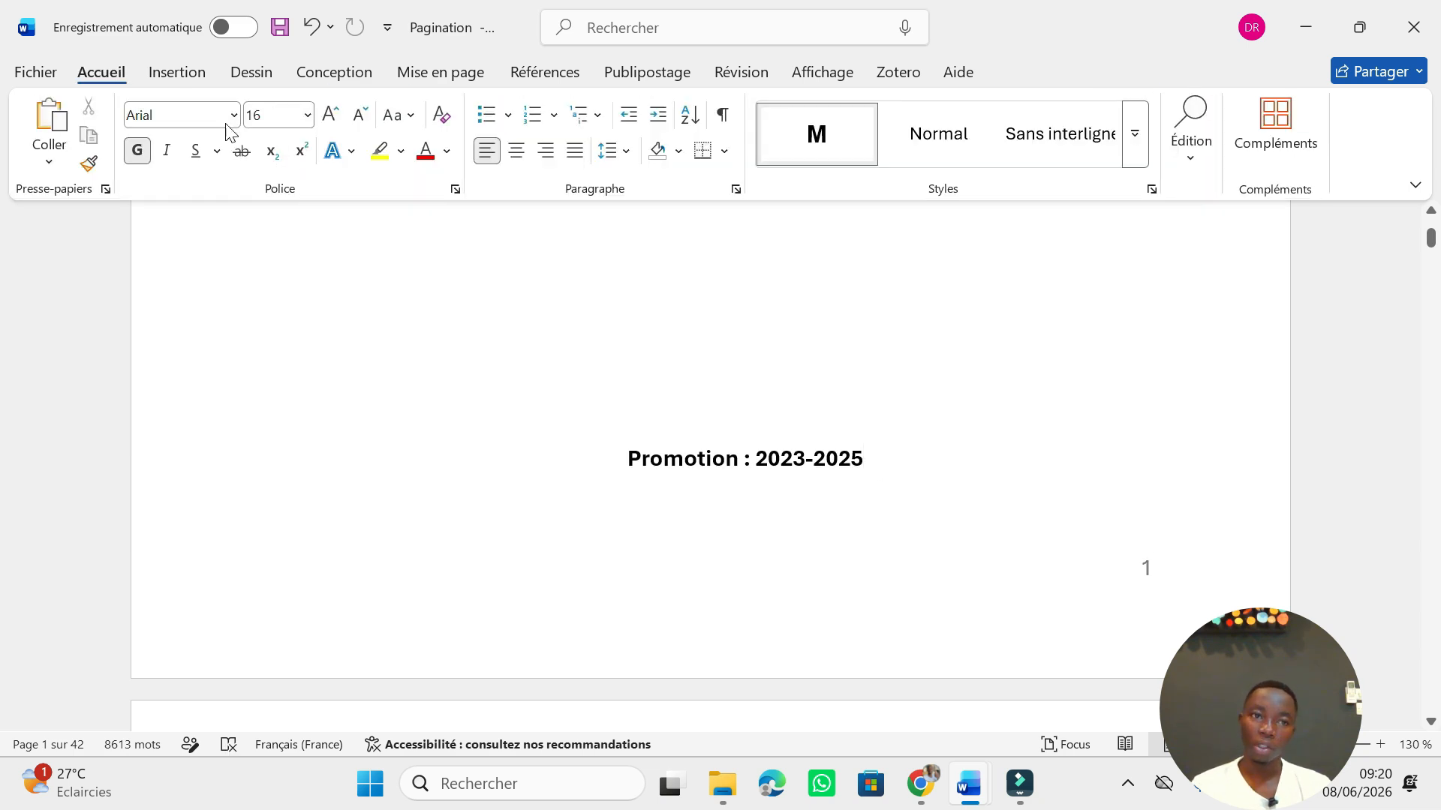
# Draw an empty text box about 1.67 cm high and 2.51 cm wide over the page number on the cover page
pyautogui.click(180, 83)
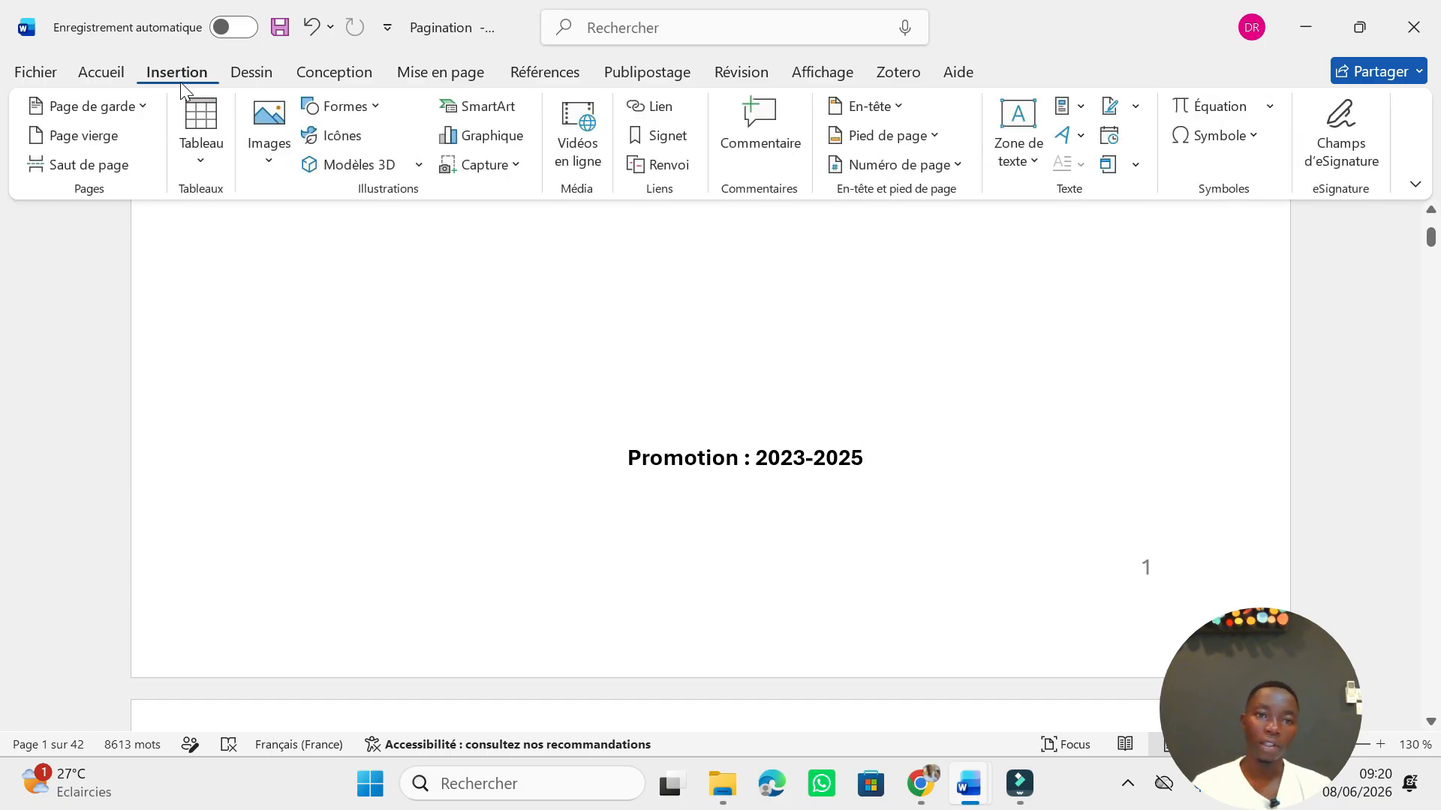
pyautogui.click(364, 110)
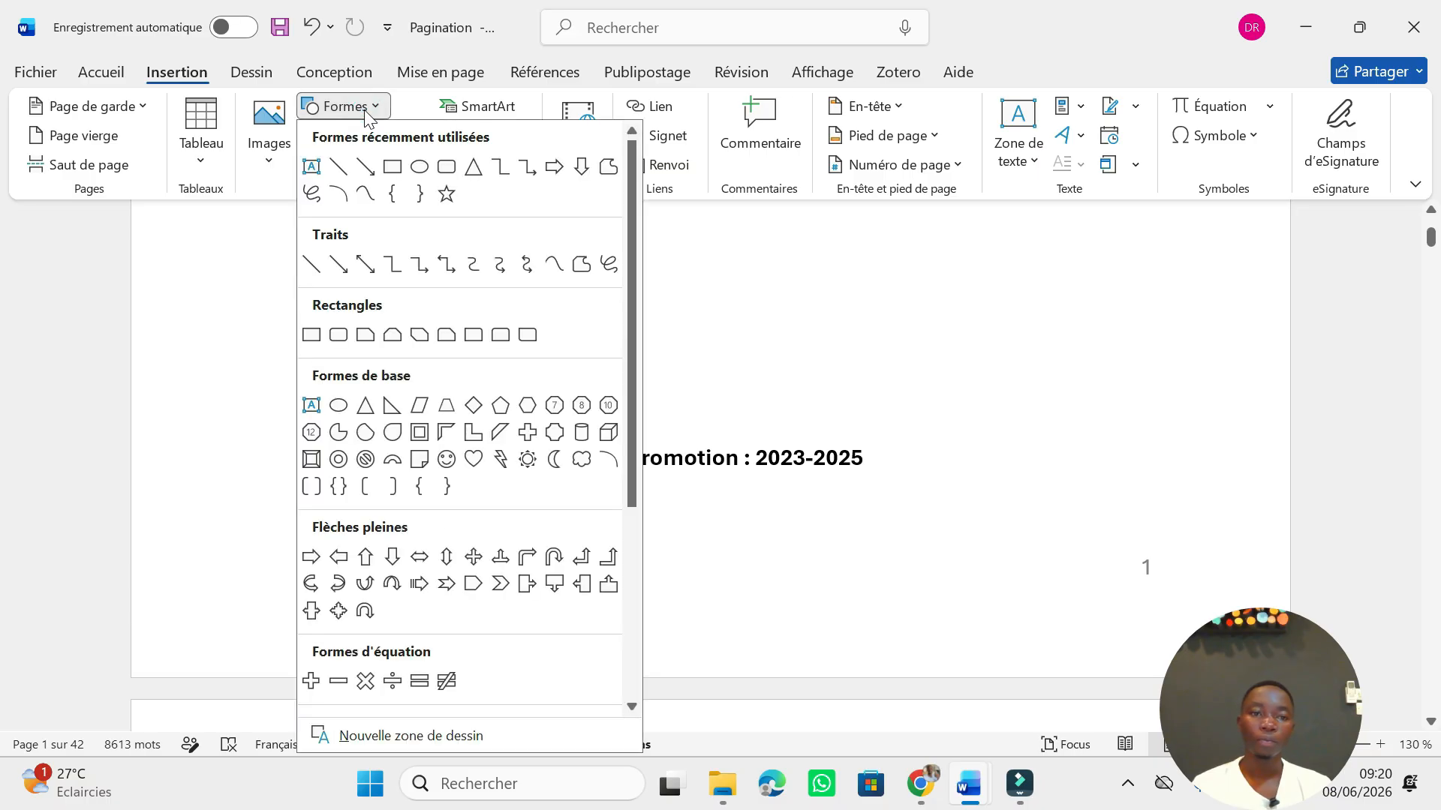
pyautogui.click(311, 169)
pyautogui.moveTo(1075, 517); pyautogui.dragTo(1214, 609)
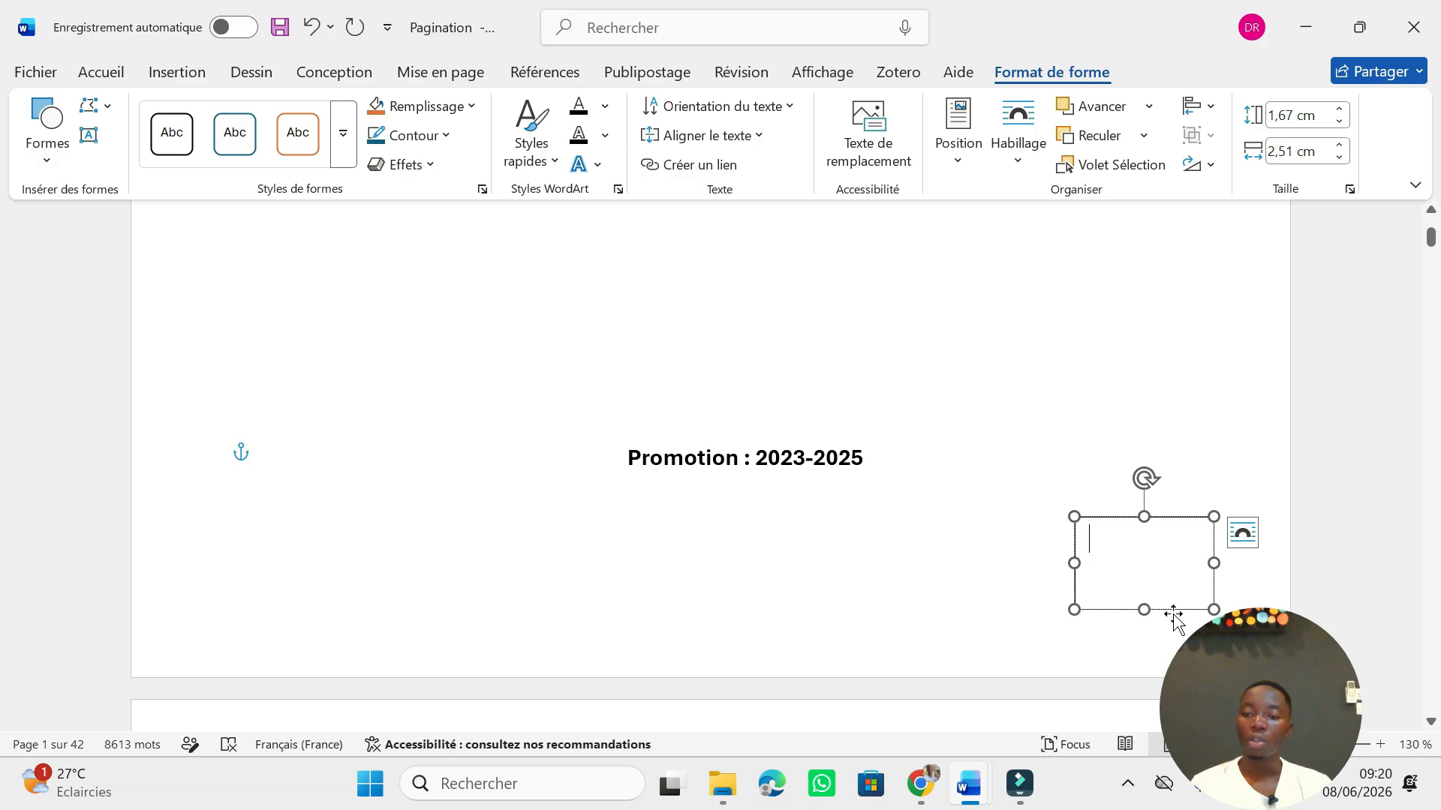
# Remove the visible outline from the text box that masks the cover page number
pyautogui.click(1175, 610)
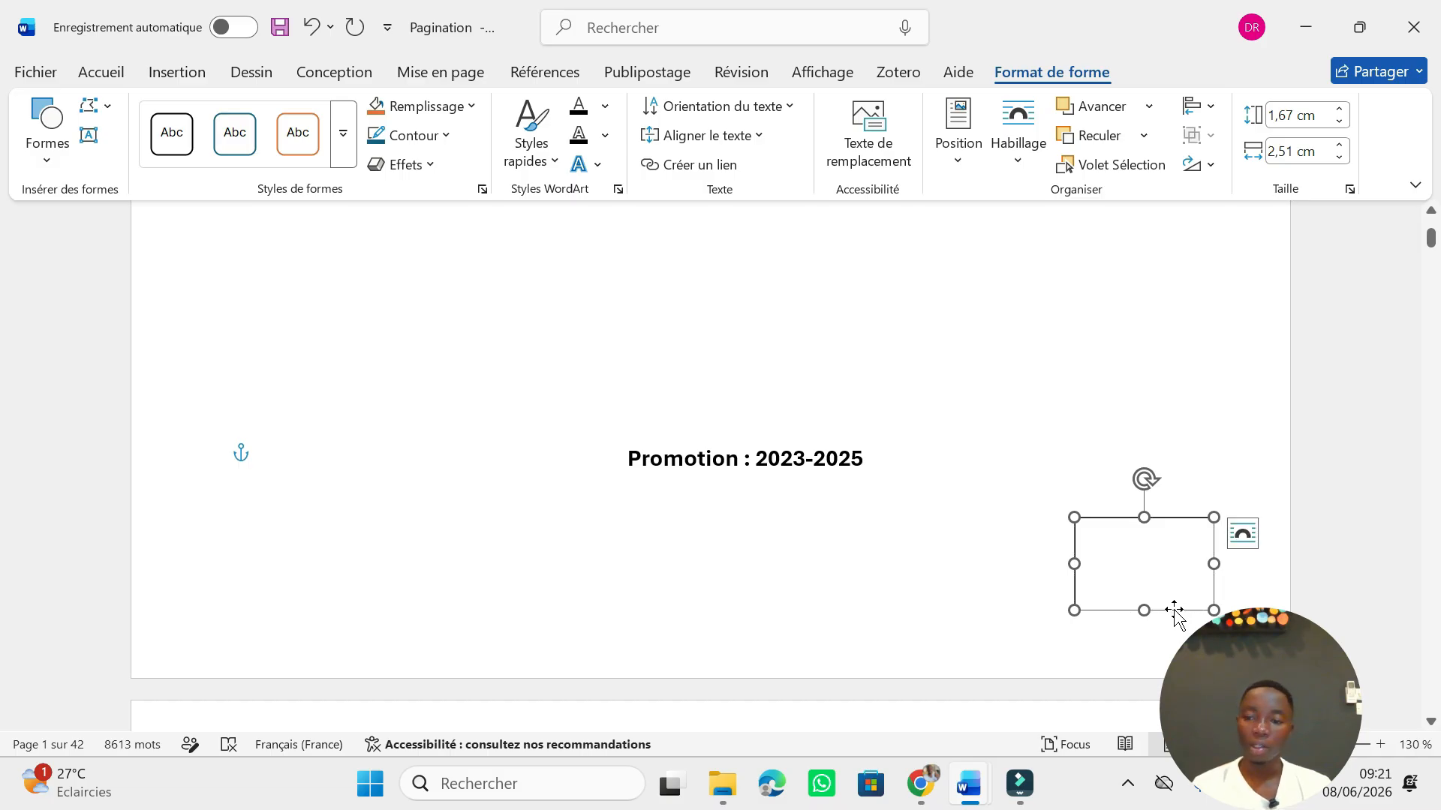
pyautogui.rightClick(1175, 610)
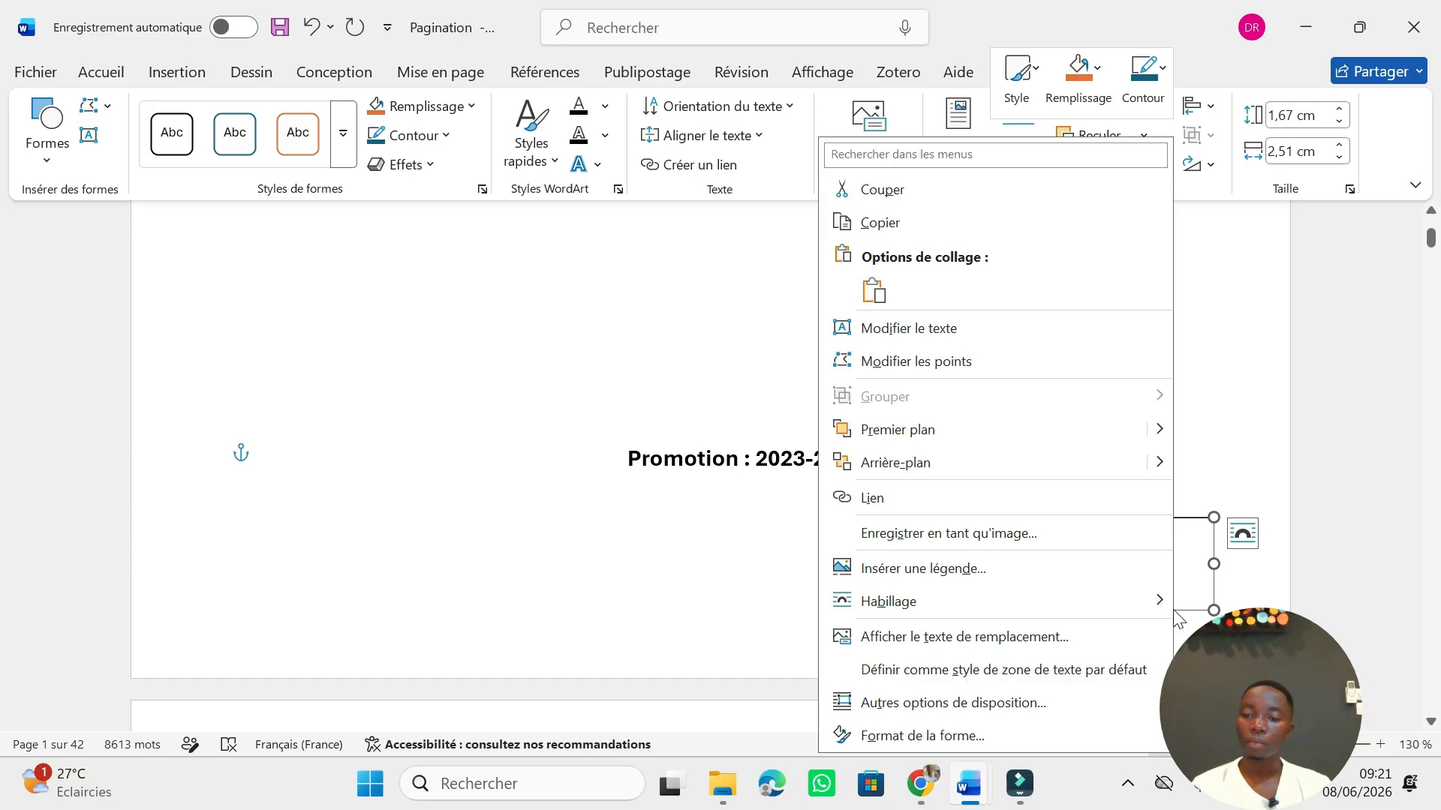
pyautogui.click(1162, 69)
pyautogui.click(1235, 488)
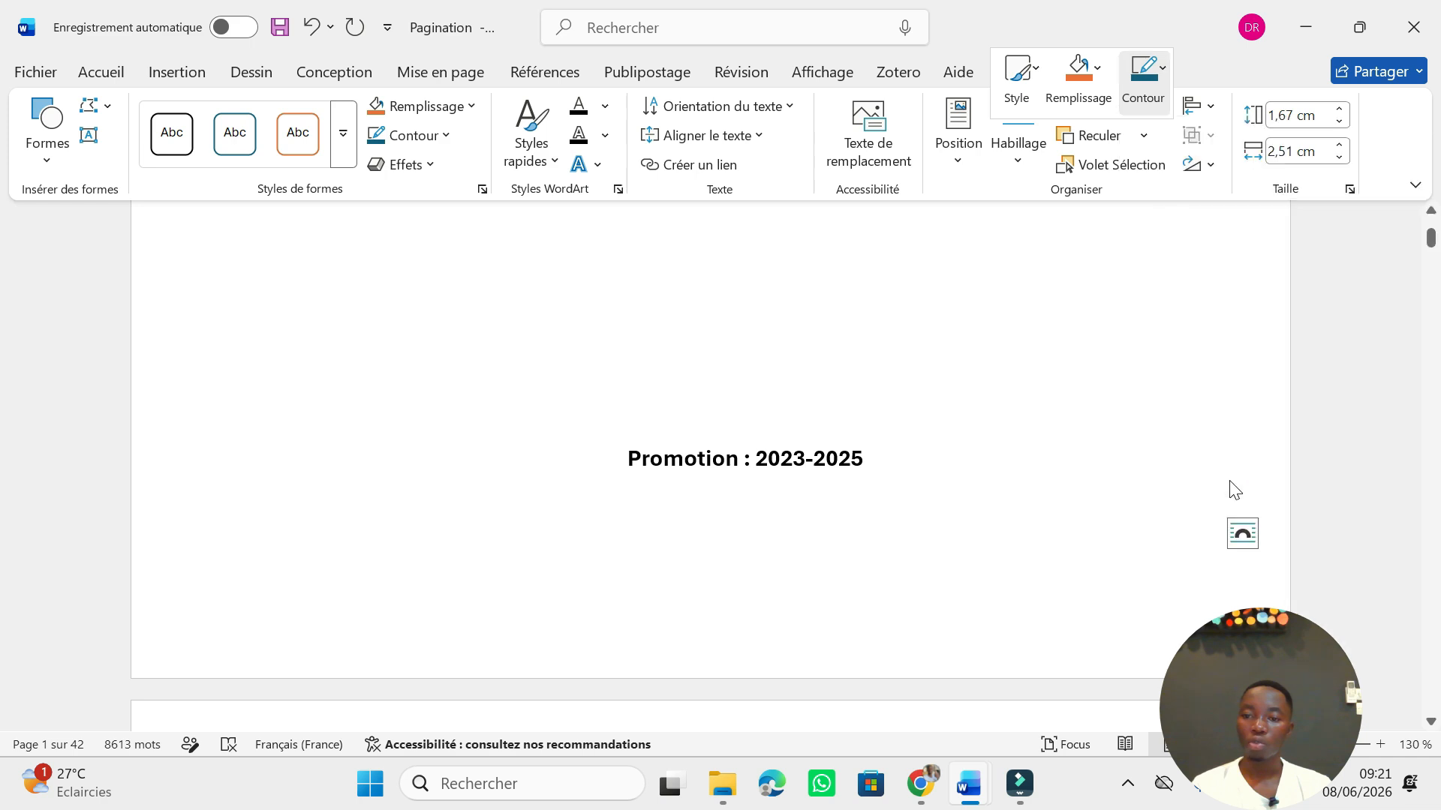
pyautogui.click(984, 414)
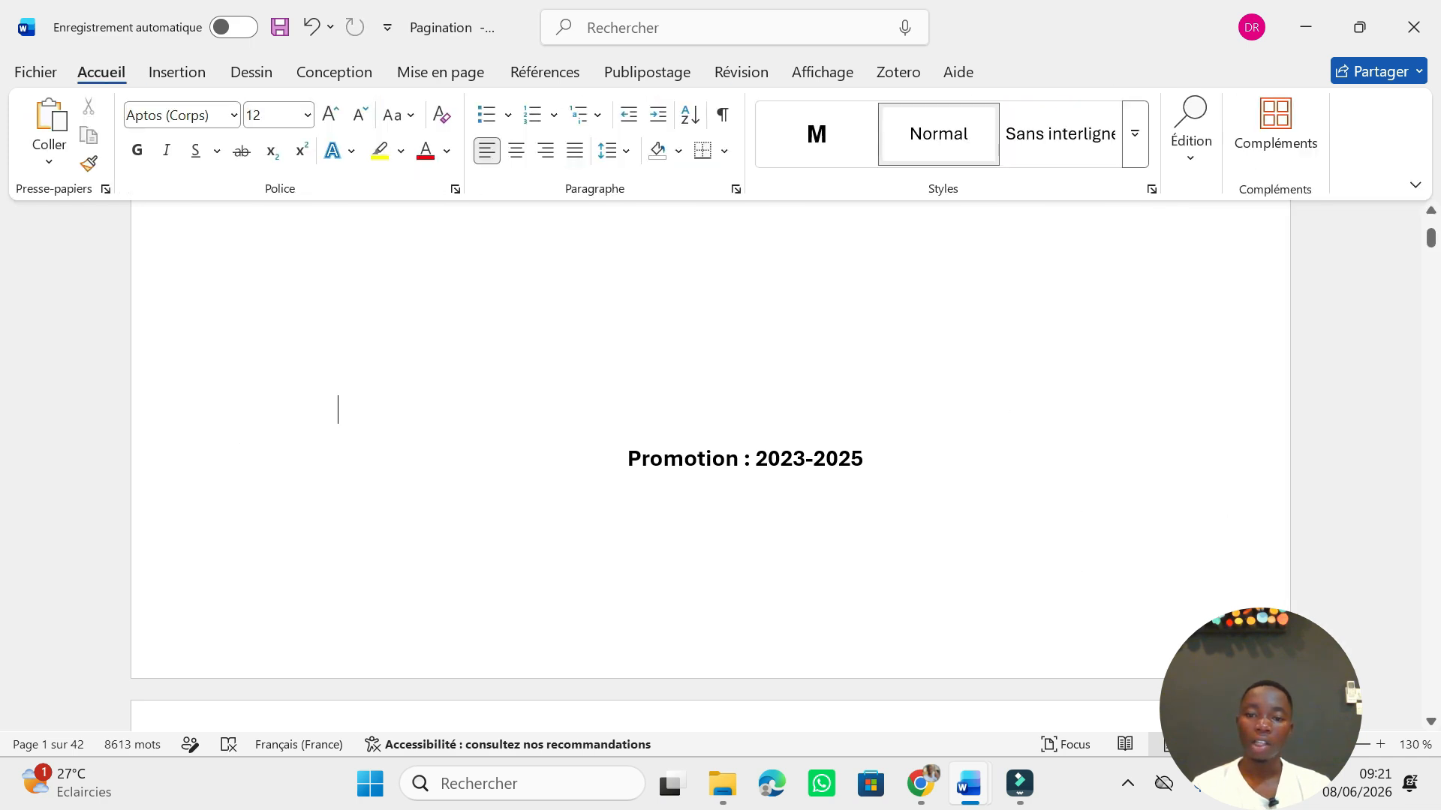
# Examine the cover page from the PAGE DE GARDE title down to the Promotion line and the masked page number
pyautogui.scroll(-2, 710, 465)
pyautogui.scroll(13, 710, 465)
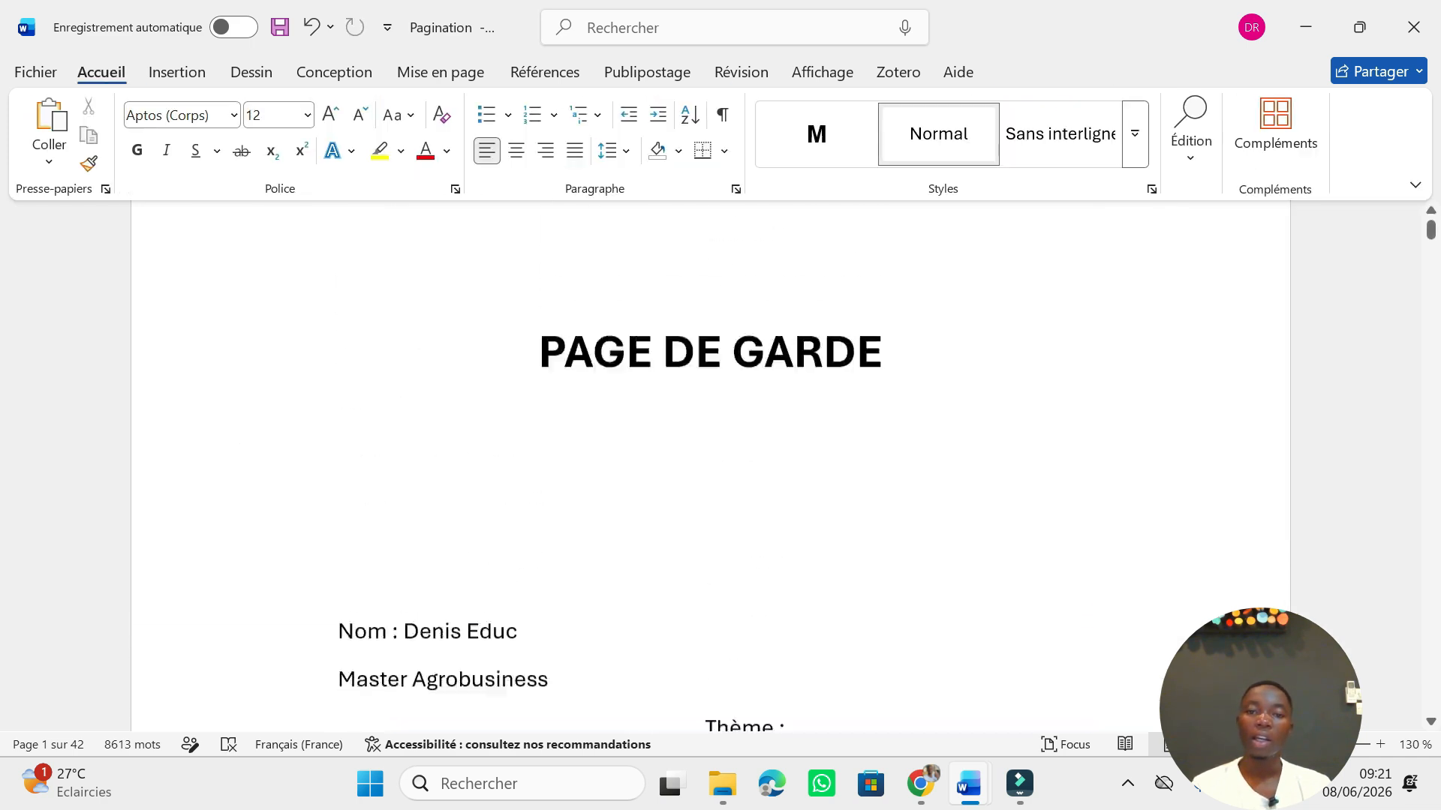
pyautogui.scroll(1, 710, 465)
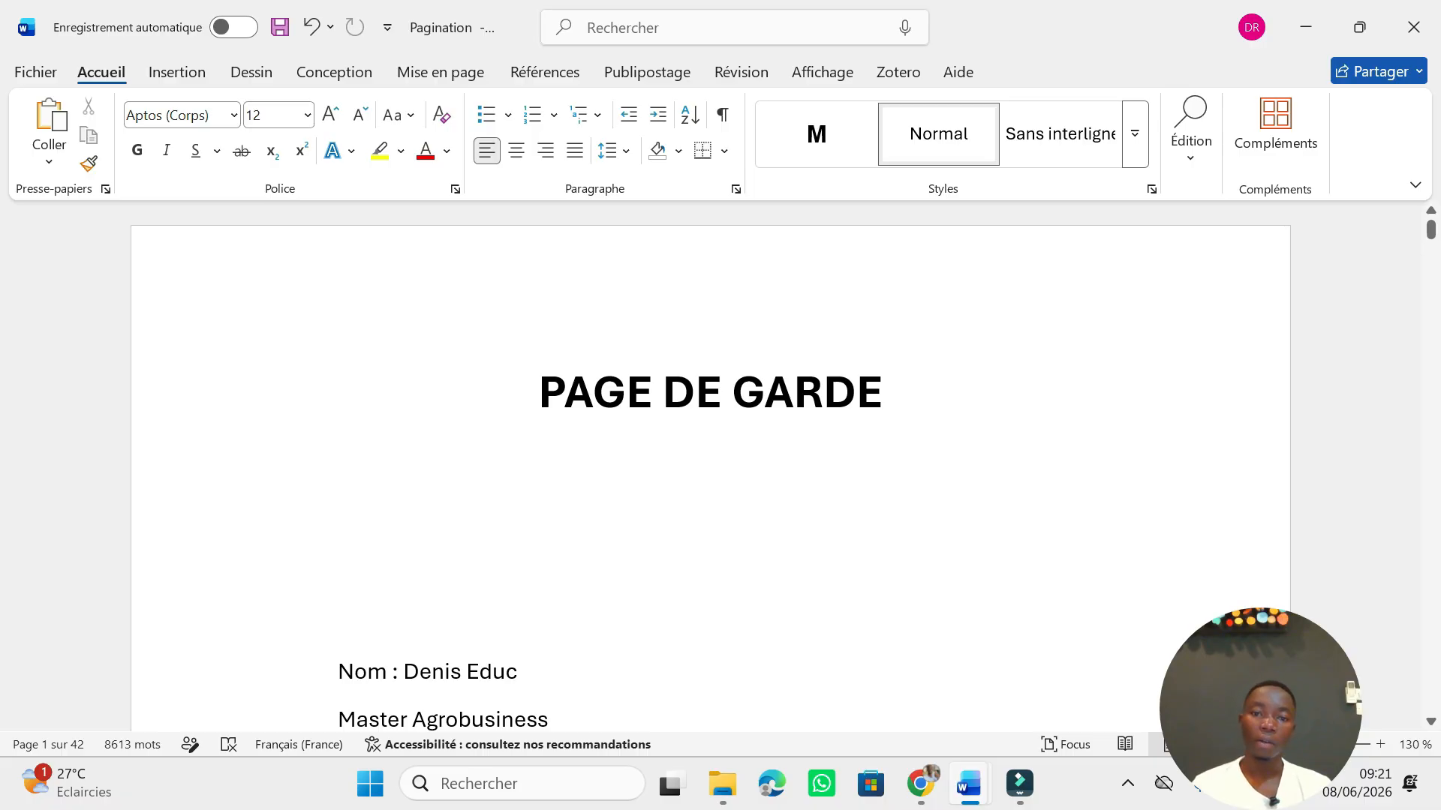
pyautogui.scroll(-15, 1008, 586)
pyautogui.scroll(-6, 1008, 586)
pyautogui.scroll(5, 1007, 595)
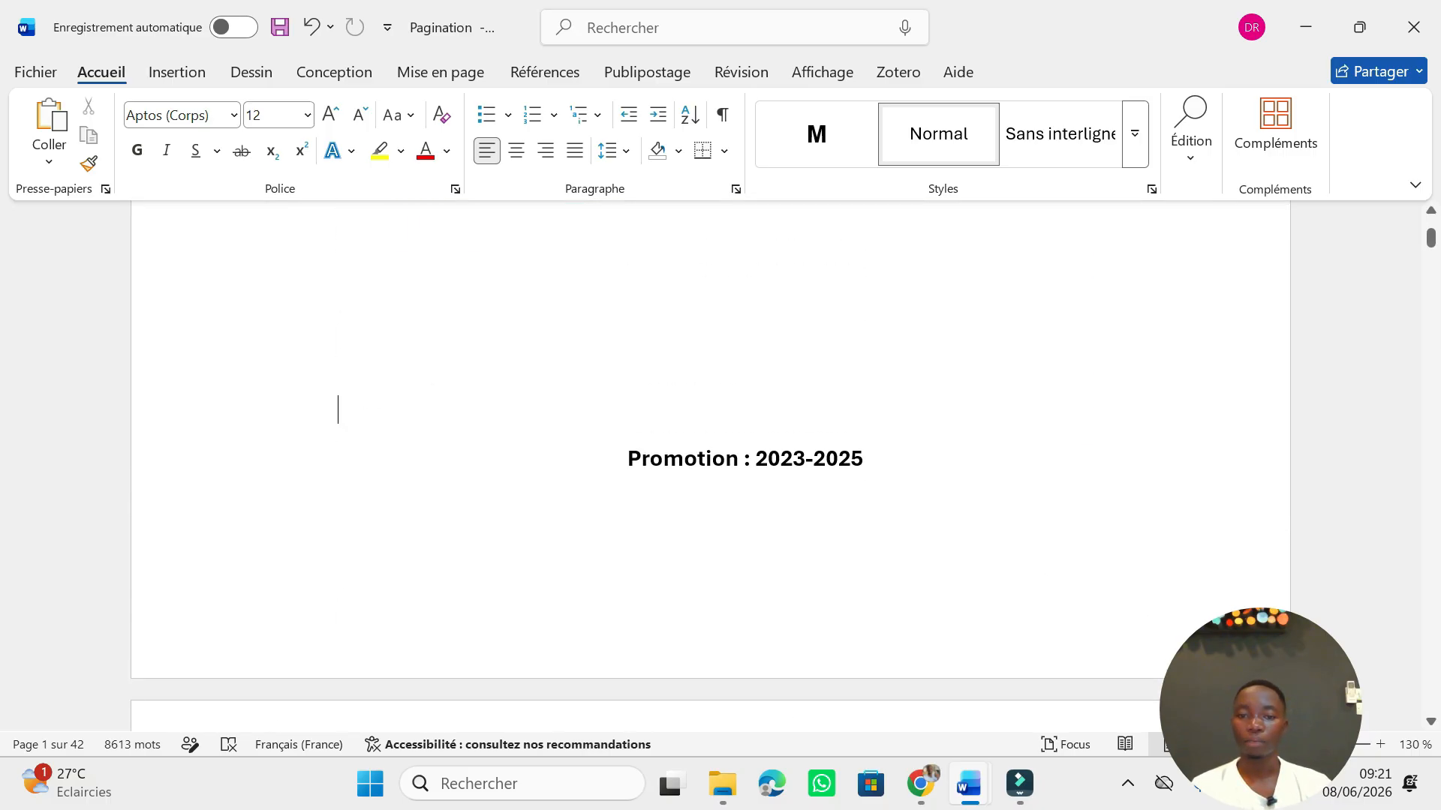
# Examine the footer page numbers from the front matter through the Introduction to the last pages of the main text
pyautogui.scroll(-12, 712, 466)
pyautogui.scroll(-5, 1174, 610)
pyautogui.moveTo(1435, 259); pyautogui.dragTo(1435, 308)
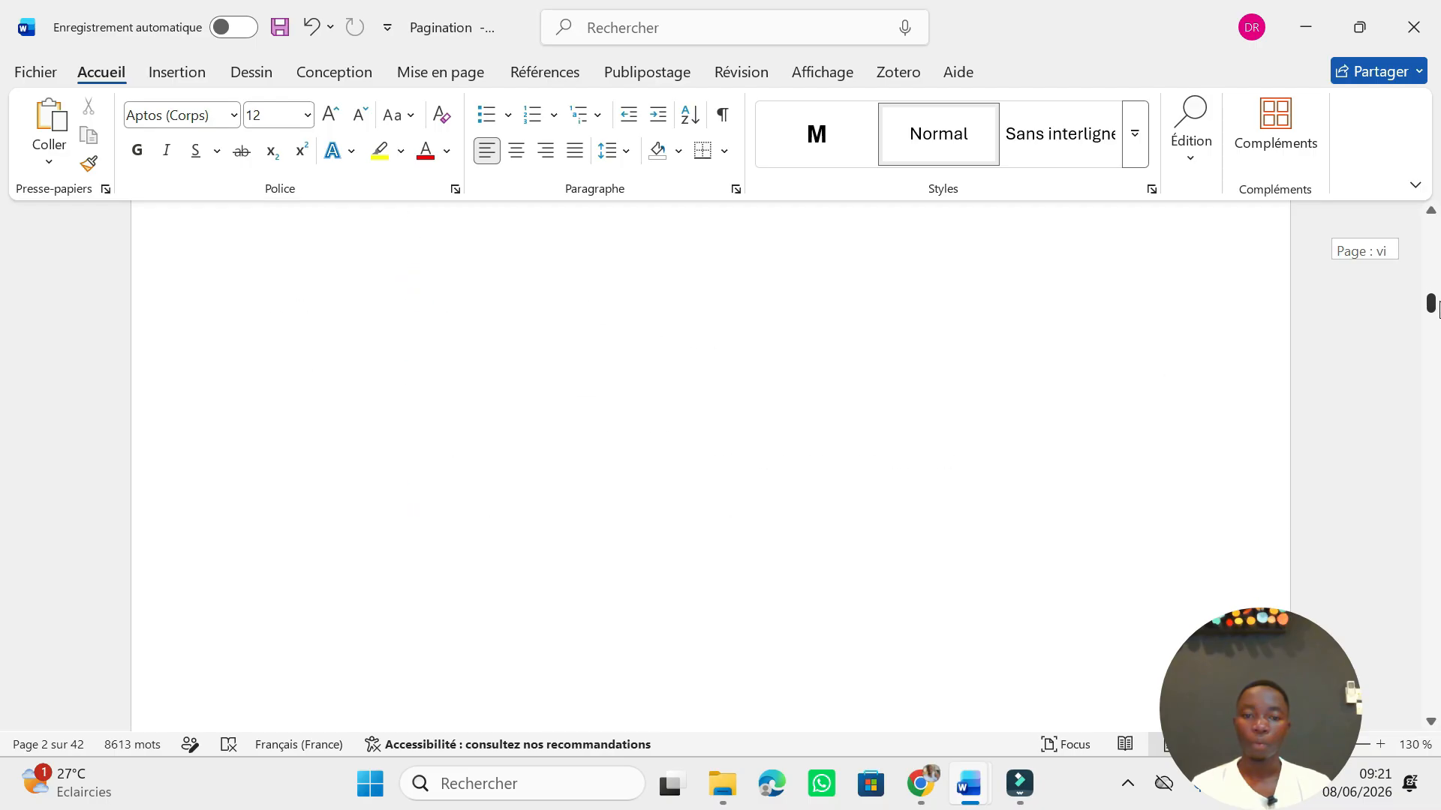
pyautogui.scroll(-12, 710, 465)
pyautogui.scroll(-10, 1116, 421)
pyautogui.scroll(1, 1119, 428)
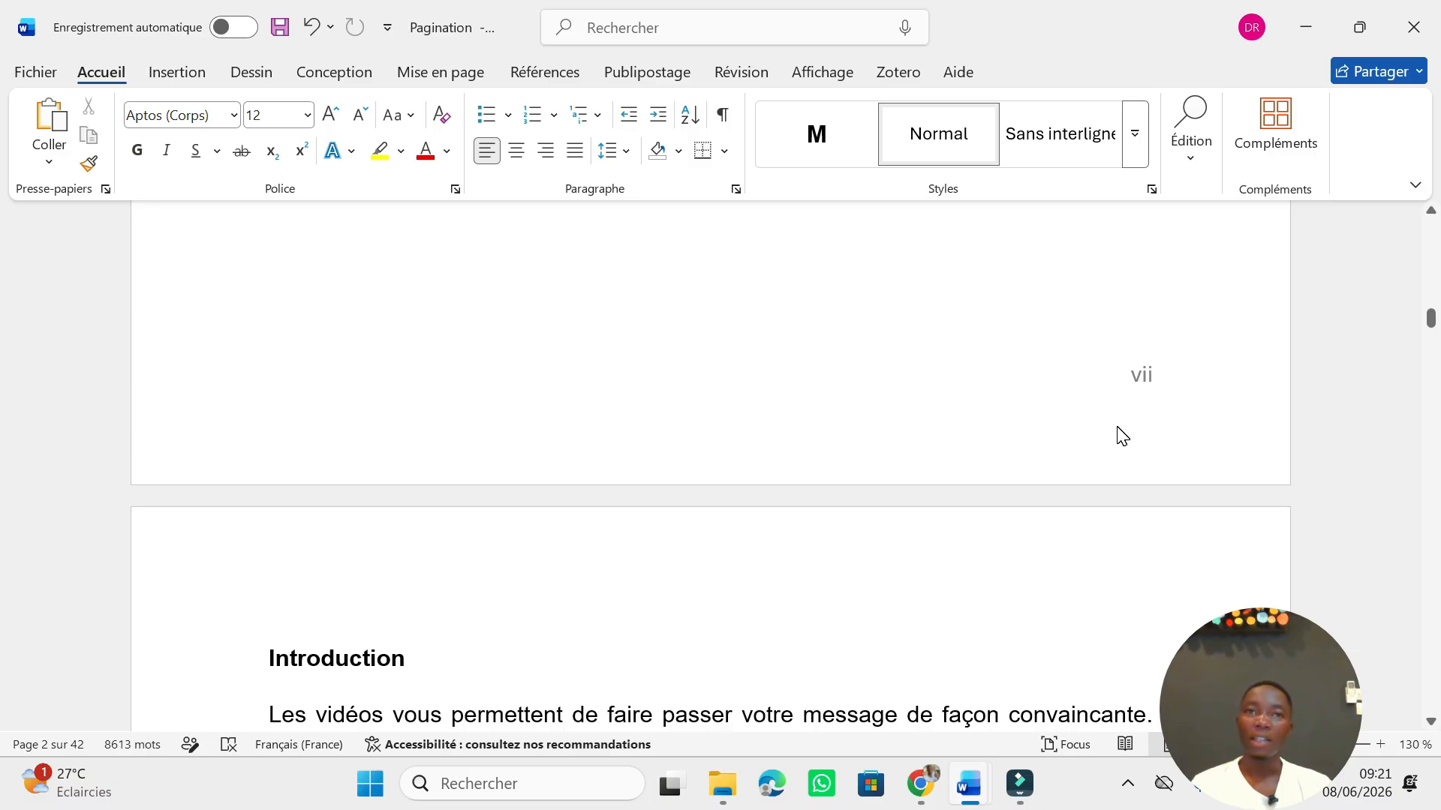
pyautogui.scroll(-12, 1121, 435)
pyautogui.scroll(-10, 1126, 469)
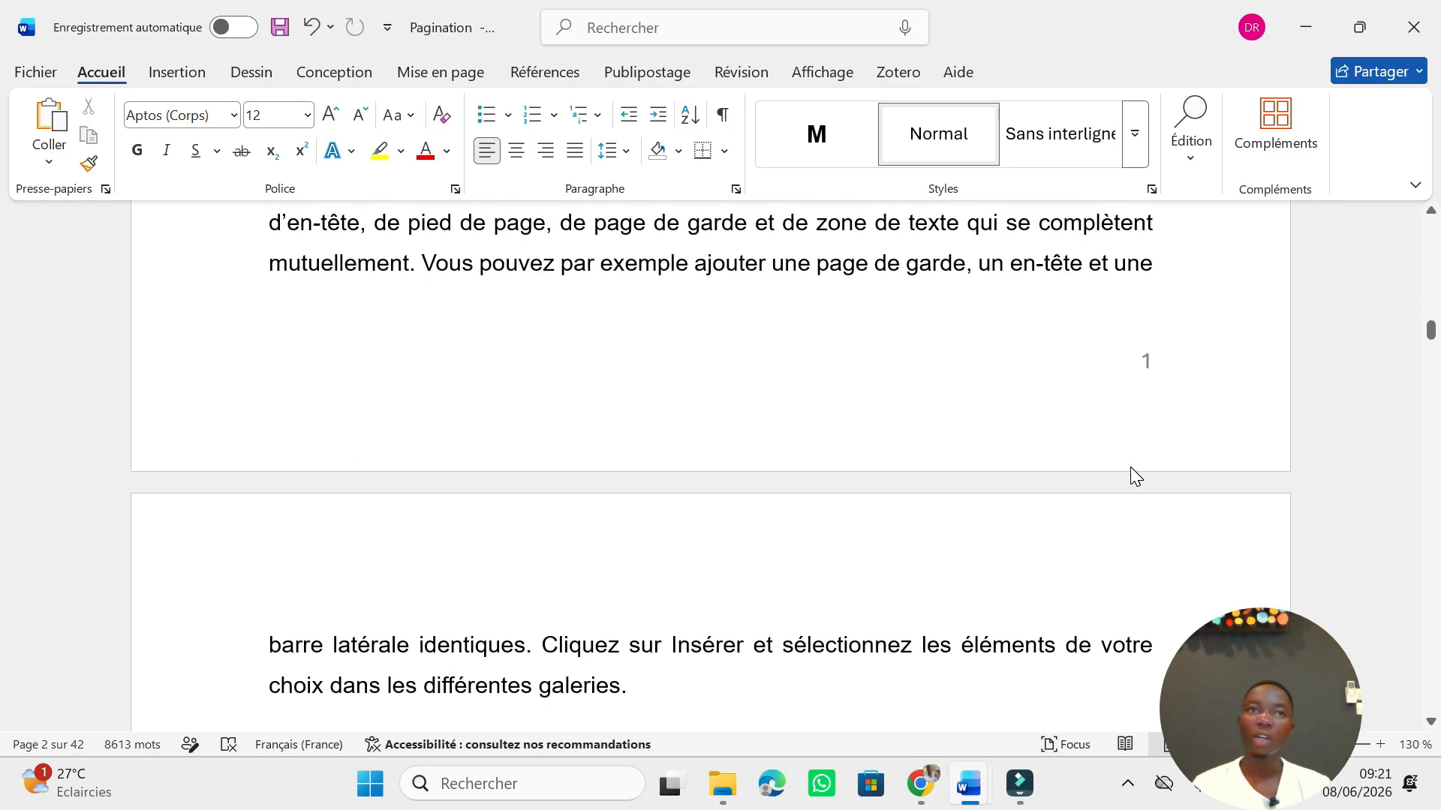
pyautogui.moveTo(1431, 331); pyautogui.dragTo(1435, 642)
pyautogui.scroll(-5, 893, 537)
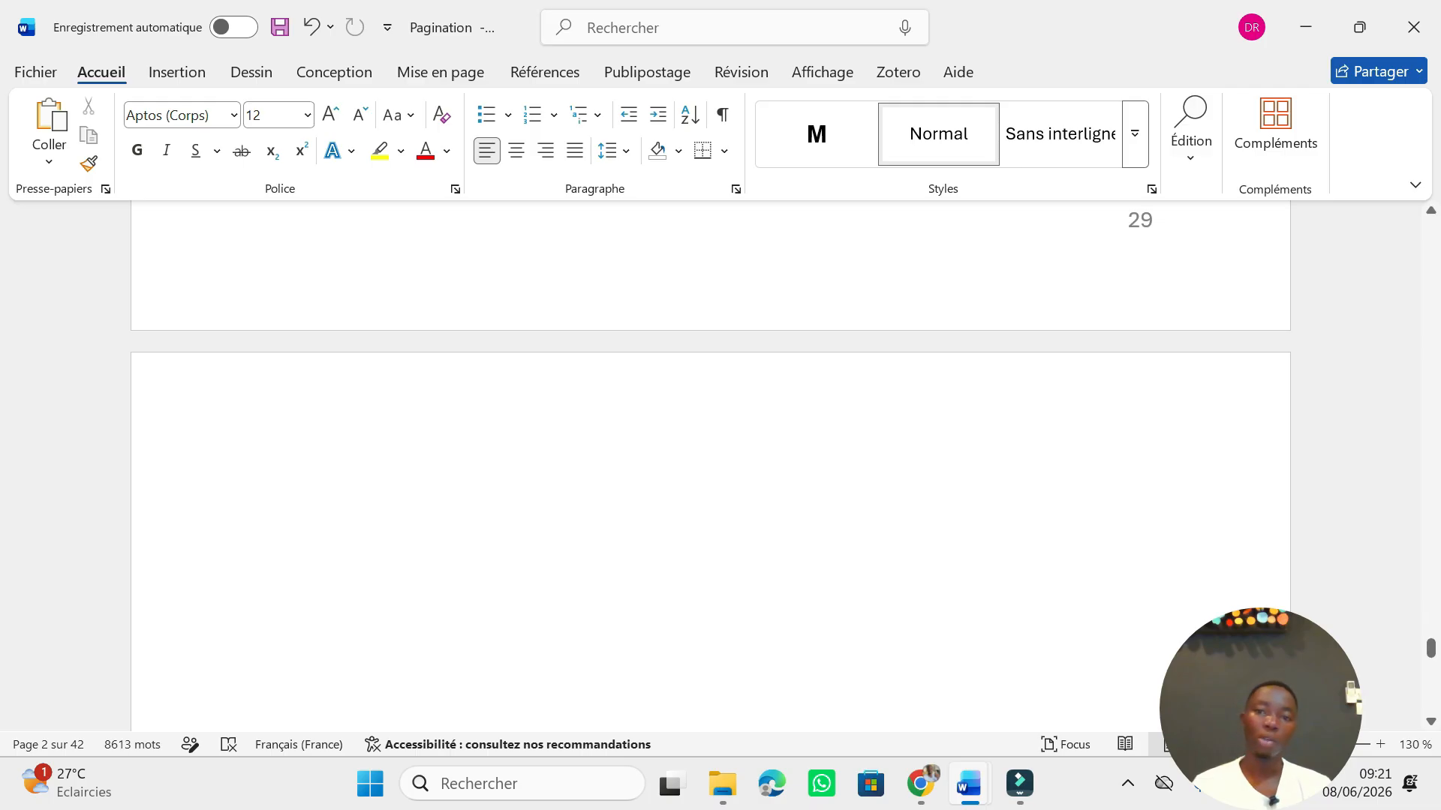
pyautogui.scroll(-5, 710, 465)
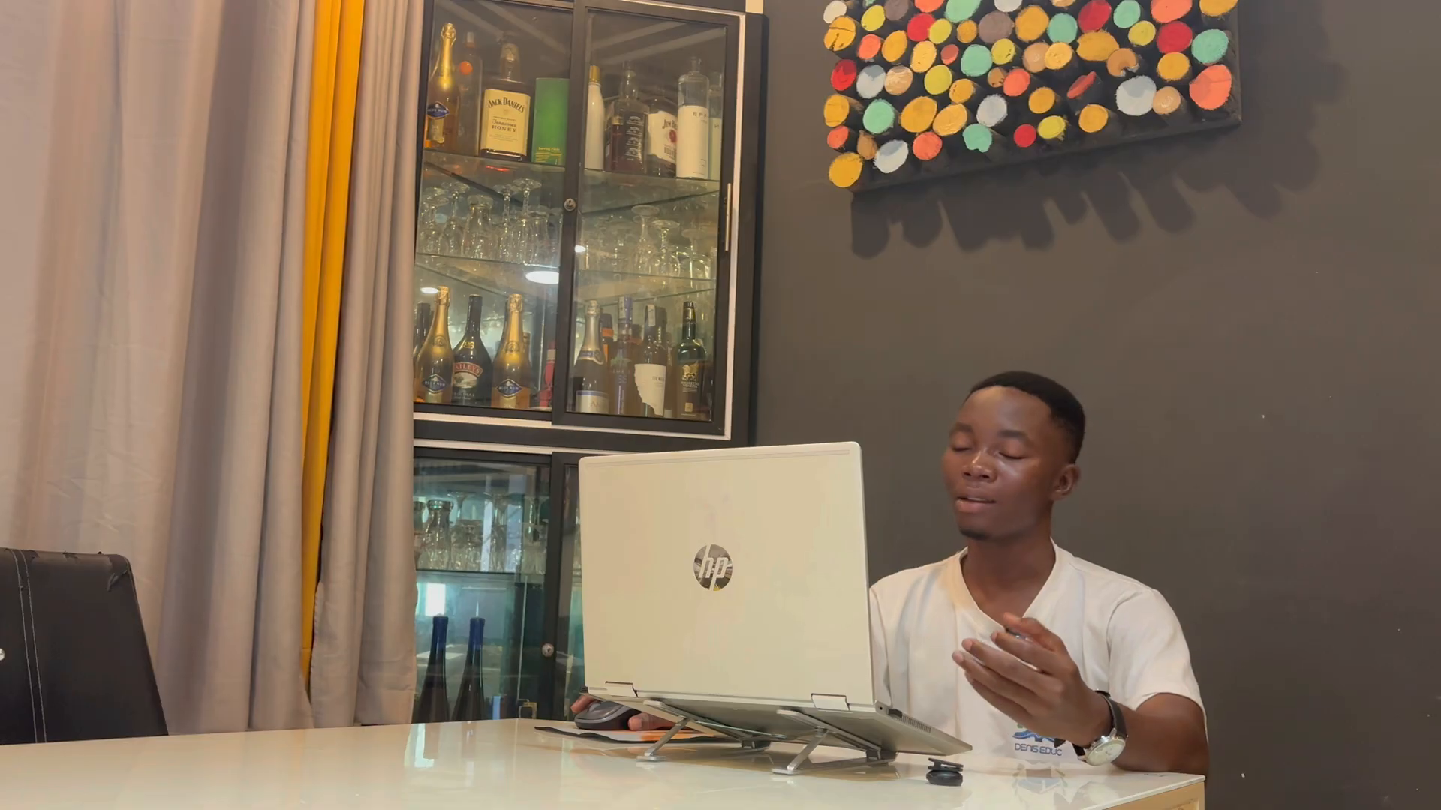